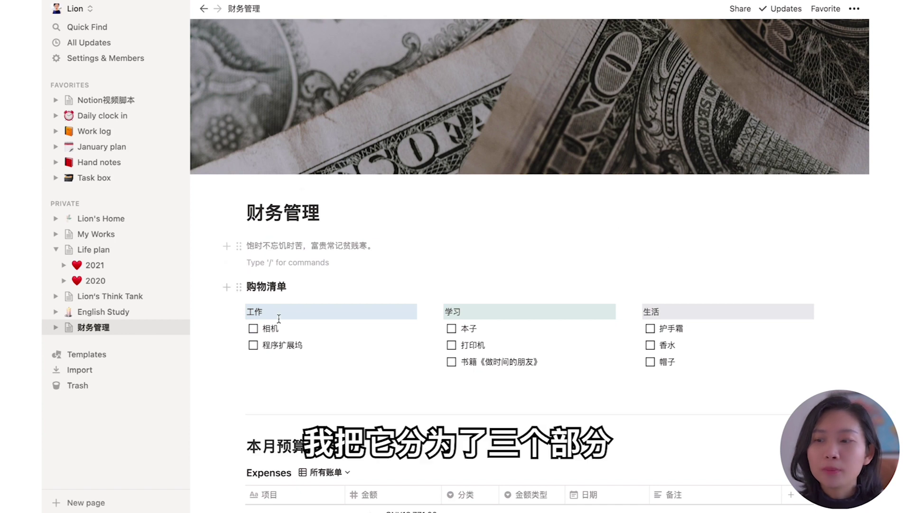
# Step: Tick off 相机 and 程序扩展坞 under 工作, and 本子 and 打印机 under 学习, in the shopping list
pyautogui.scroll(-3, 304, 313)
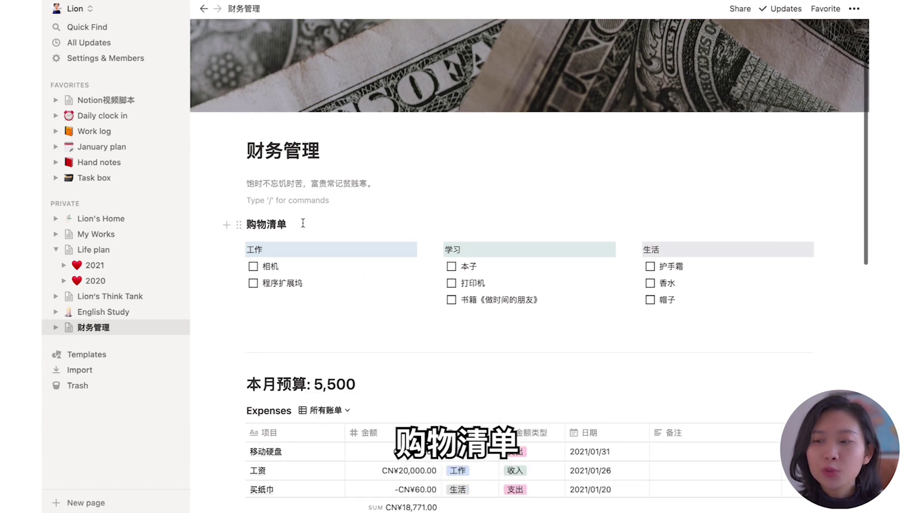
pyautogui.scroll(-6, 294, 224)
pyautogui.scroll(-5, 268, 186)
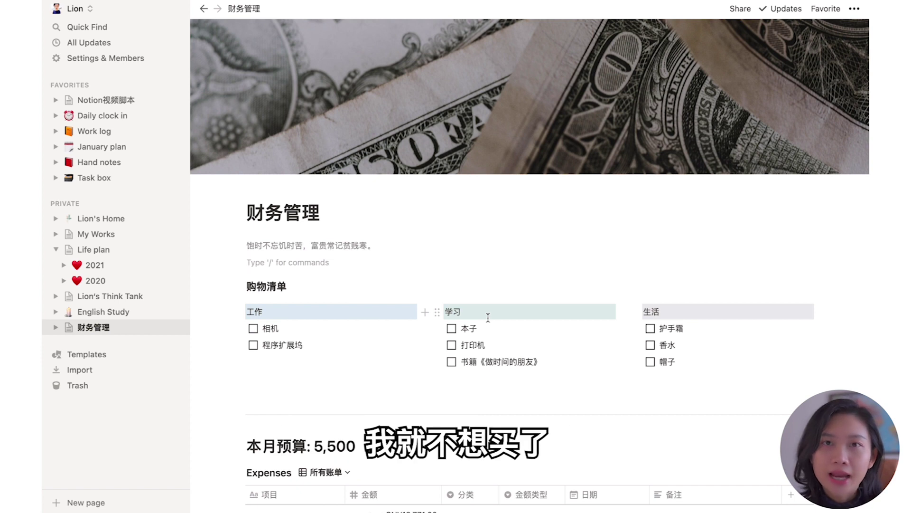
pyautogui.scroll(-1, 488, 317)
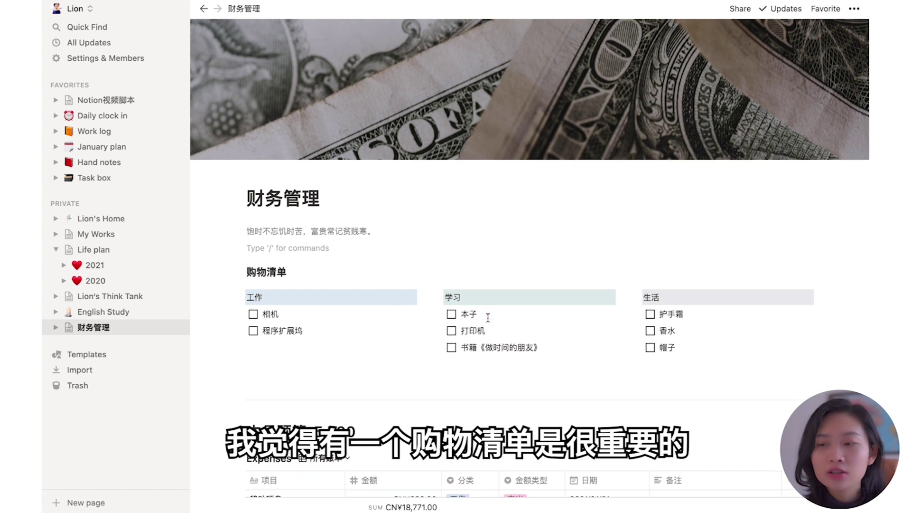
pyautogui.scroll(-3, 487, 317)
pyautogui.click(253, 262)
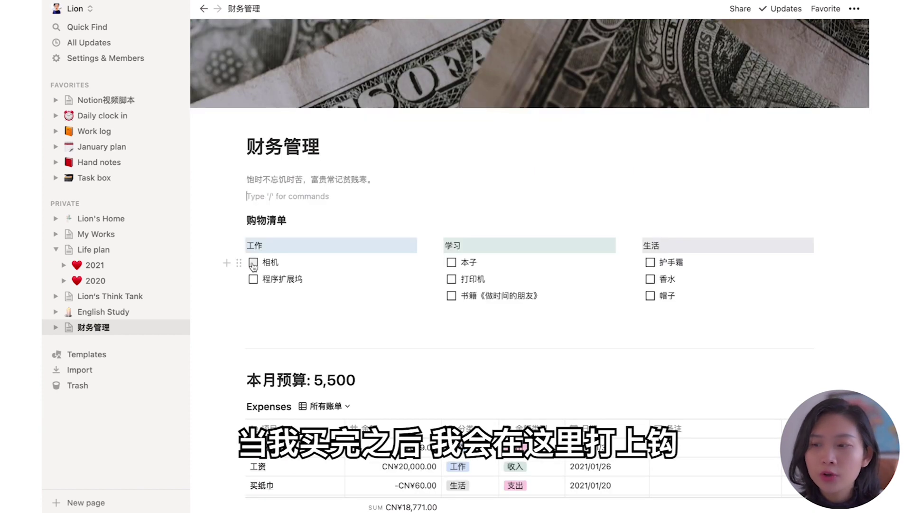
pyautogui.click(253, 279)
pyautogui.click(451, 262)
pyautogui.click(451, 278)
# Step: Move the checked 相机 item from the 工作 list into the Expenses table as its first entry
pyautogui.scroll(-3, 357, 249)
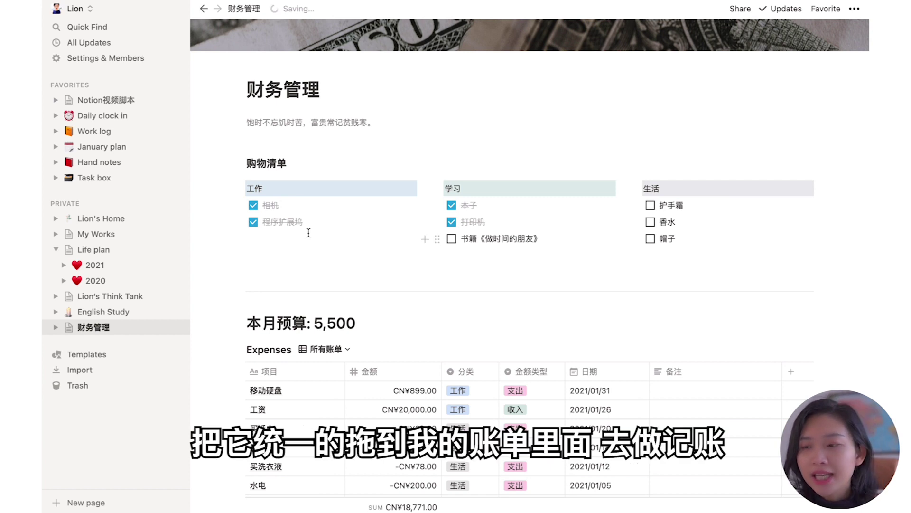
pyautogui.moveTo(238, 205); pyautogui.dragTo(227, 382)
pyautogui.click(390, 390)
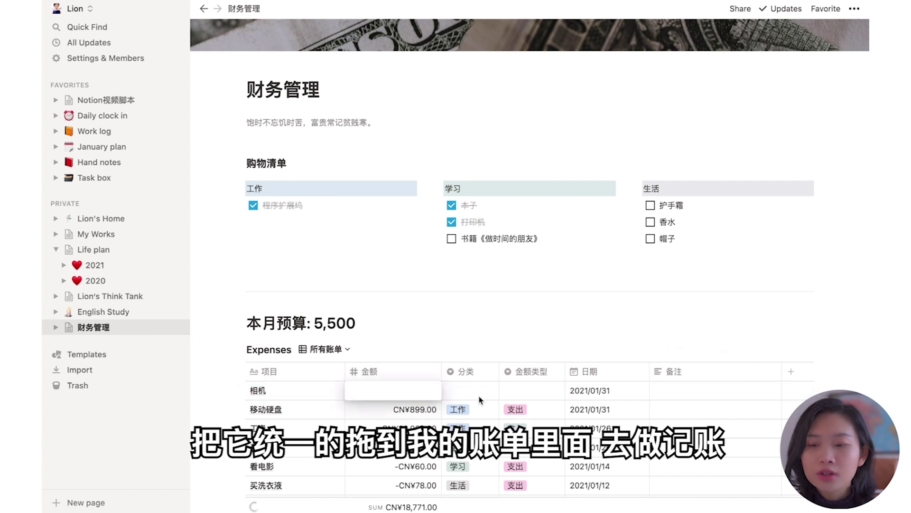
pyautogui.press('Escape')
# Step: Review the available views of the Expenses table, show its 支出 view and total, and return to the 所有账单 view
pyautogui.scroll(-5, 494, 394)
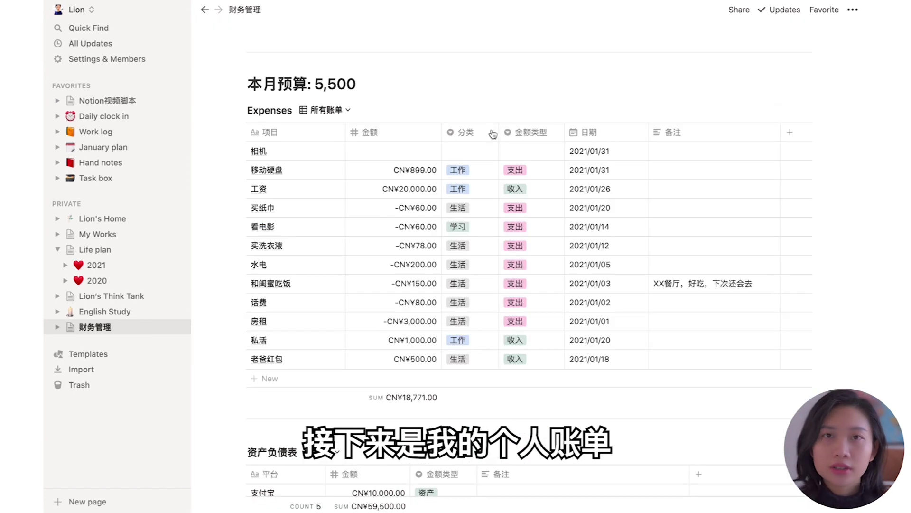
pyautogui.scroll(1, 350, 77)
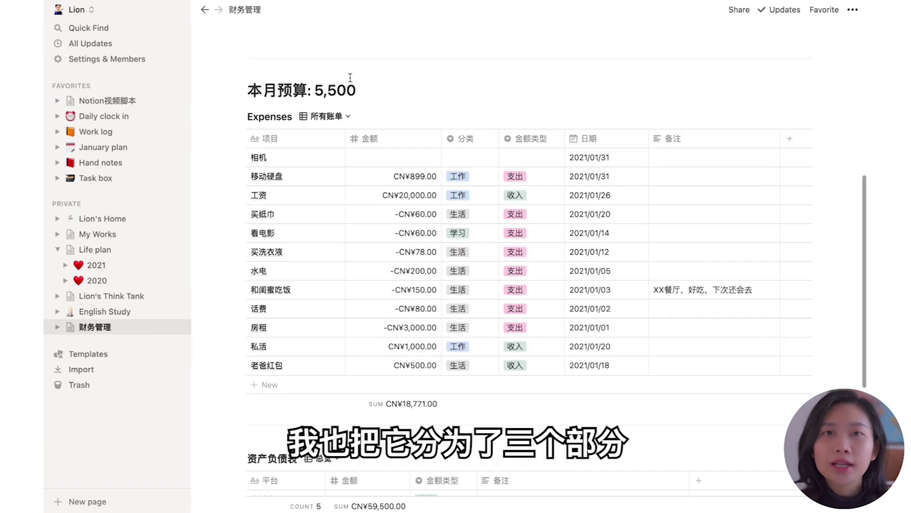
pyautogui.click(328, 117)
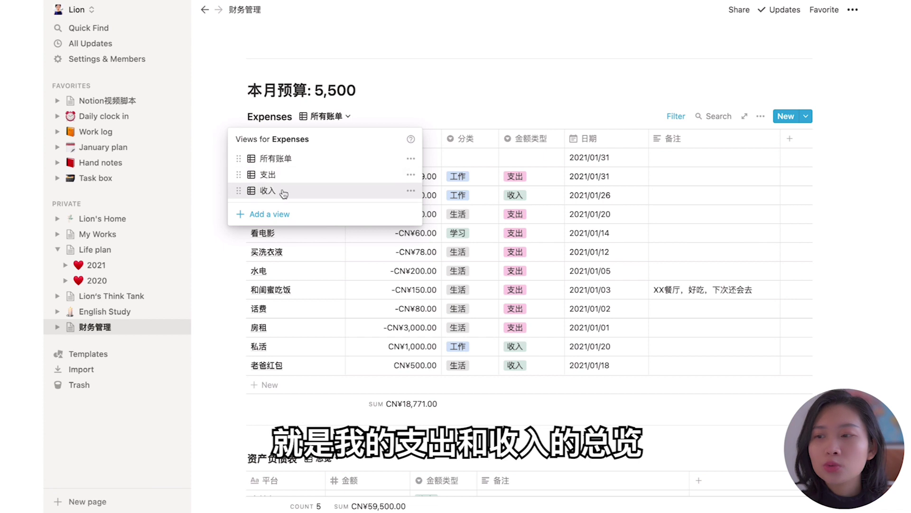
pyautogui.press('Escape')
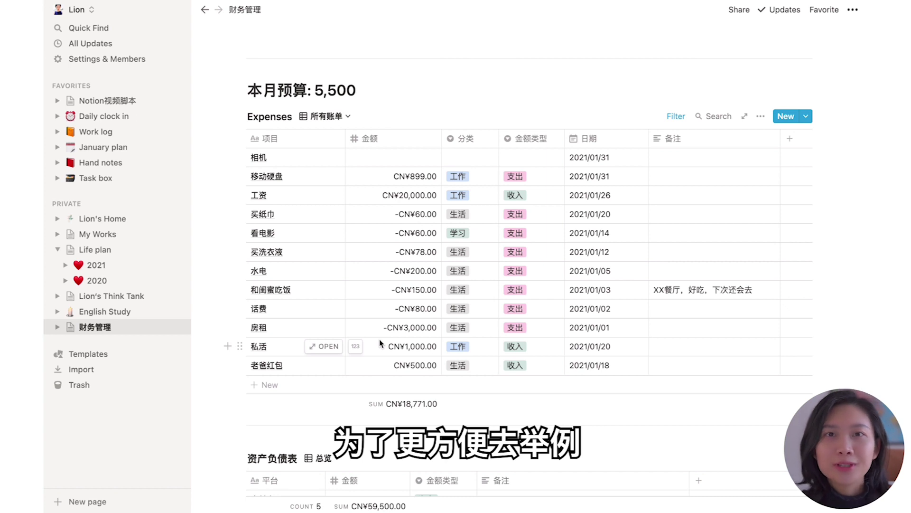
pyautogui.scroll(-1, 380, 339)
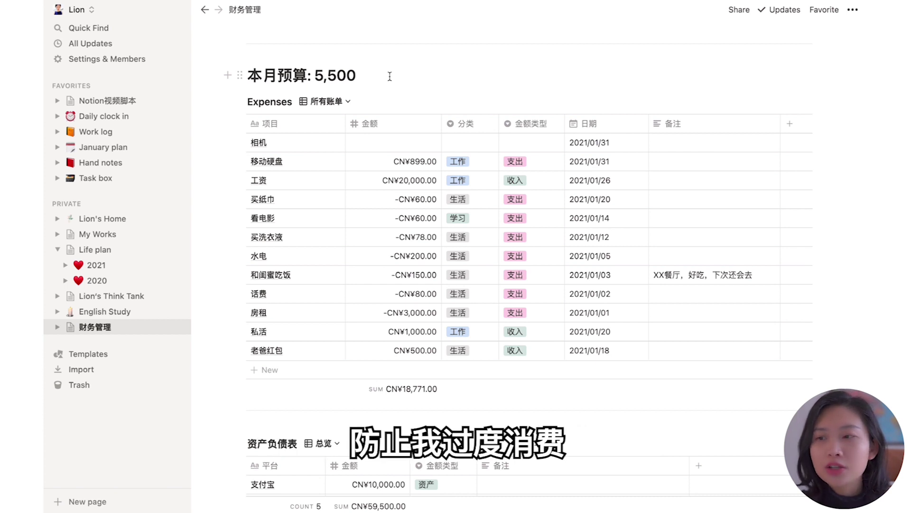
pyautogui.click(326, 101)
pyautogui.click(266, 157)
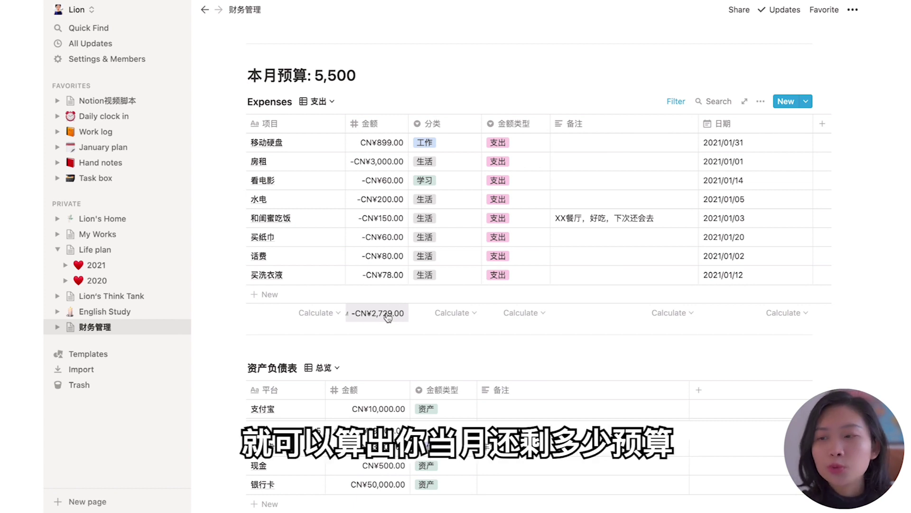
pyautogui.click(317, 101)
pyautogui.click(288, 141)
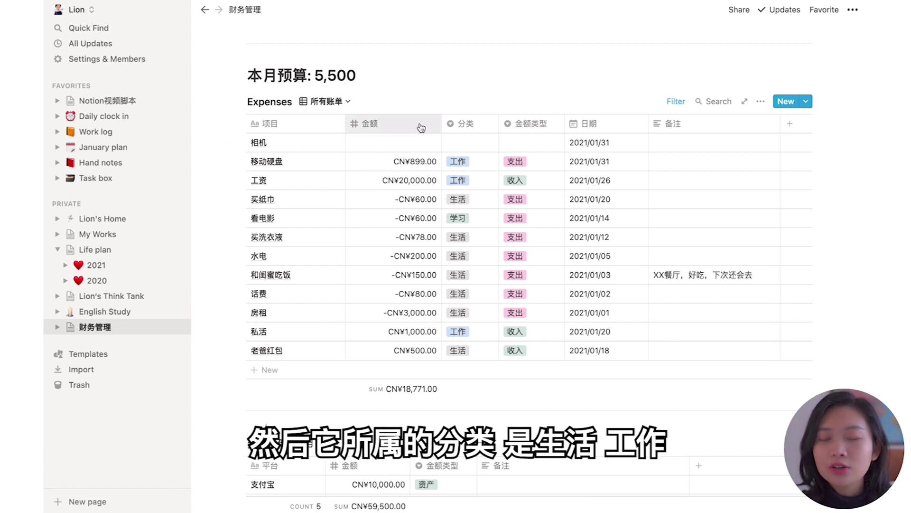
# Step: Examine the 分类 and 金额类型 options and the 日期 field of the 相机 entry in the Expenses table
pyautogui.click(469, 142)
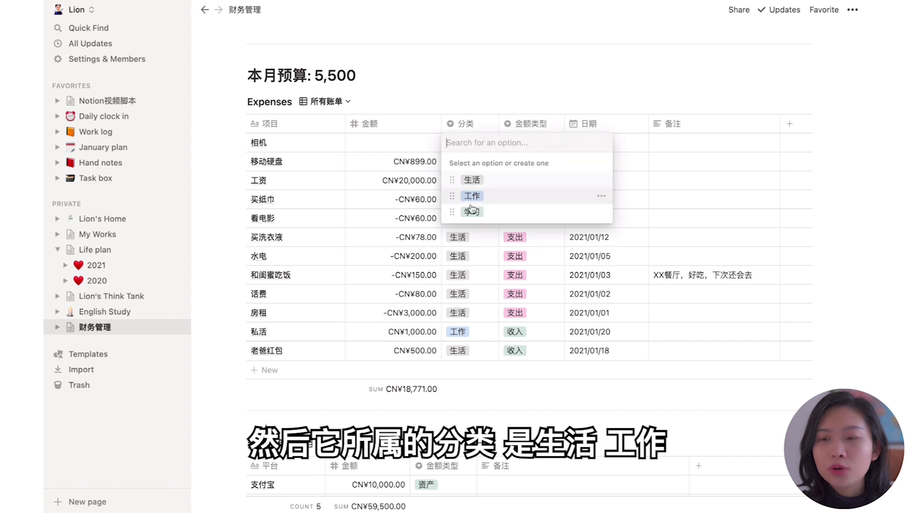
pyautogui.press('Escape')
pyautogui.scroll(4, 519, 111)
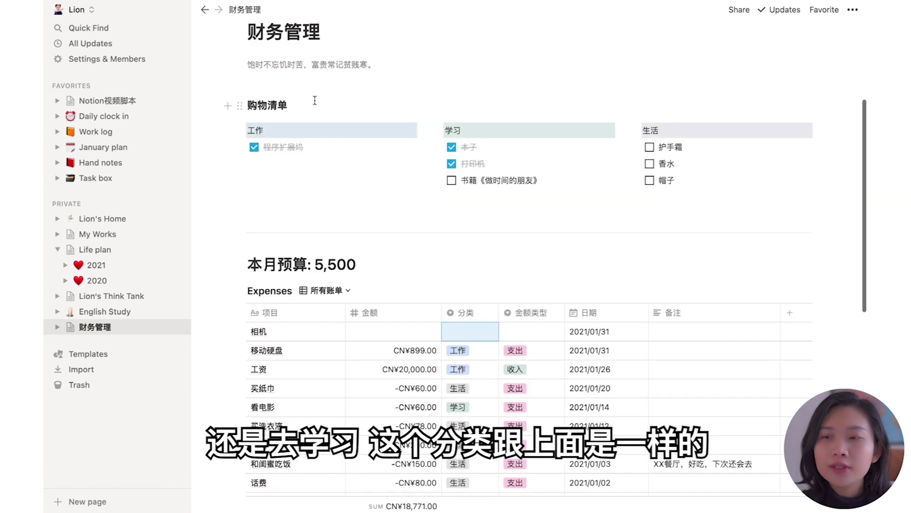
pyautogui.scroll(-1, 521, 296)
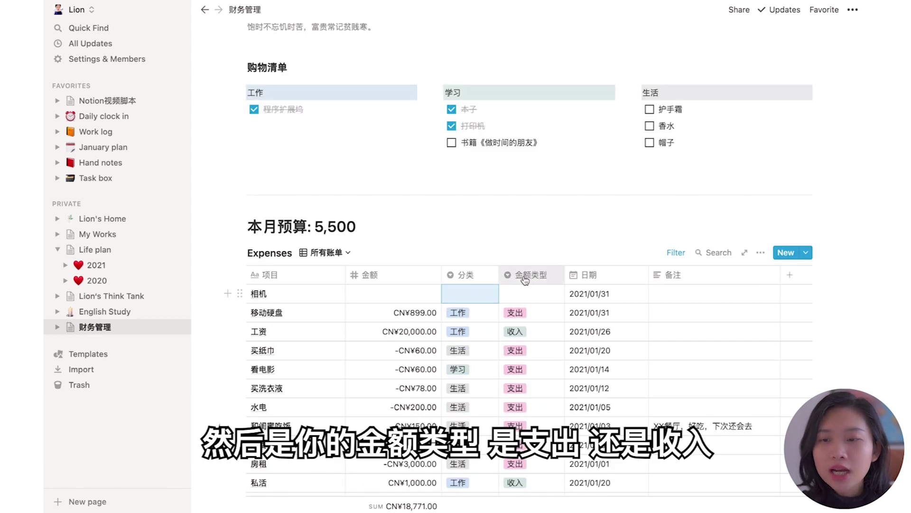
pyautogui.click(519, 294)
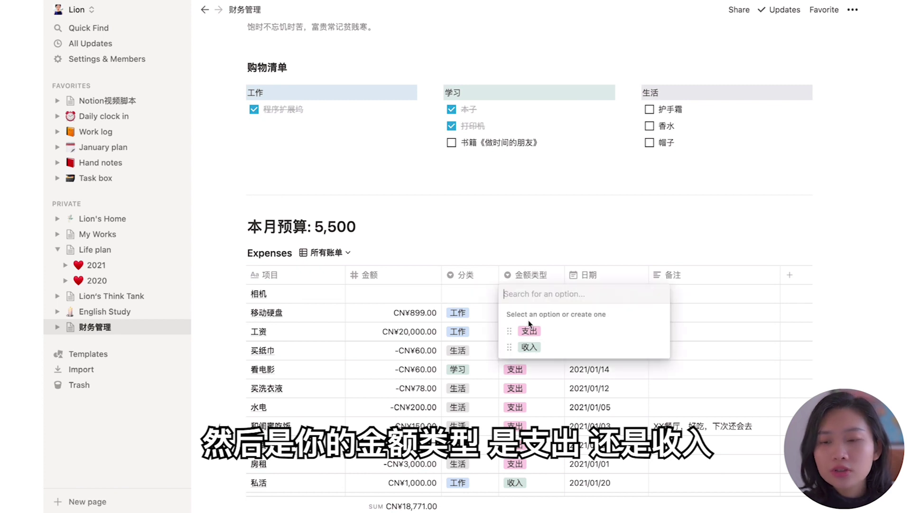
pyautogui.press('Escape')
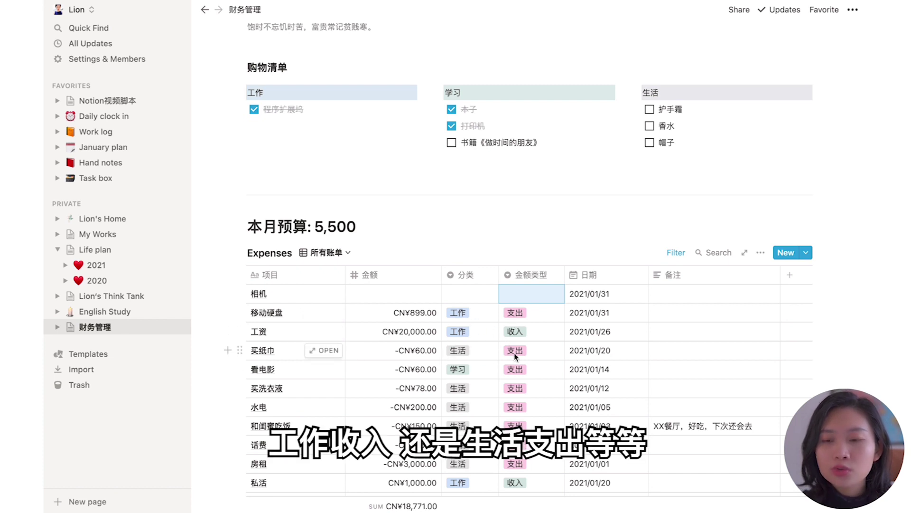
pyautogui.click(598, 295)
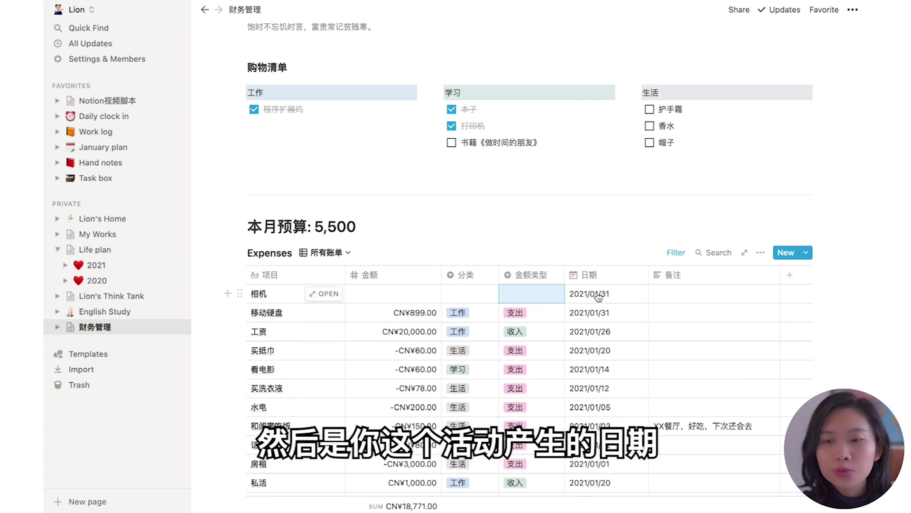
pyautogui.click(593, 190)
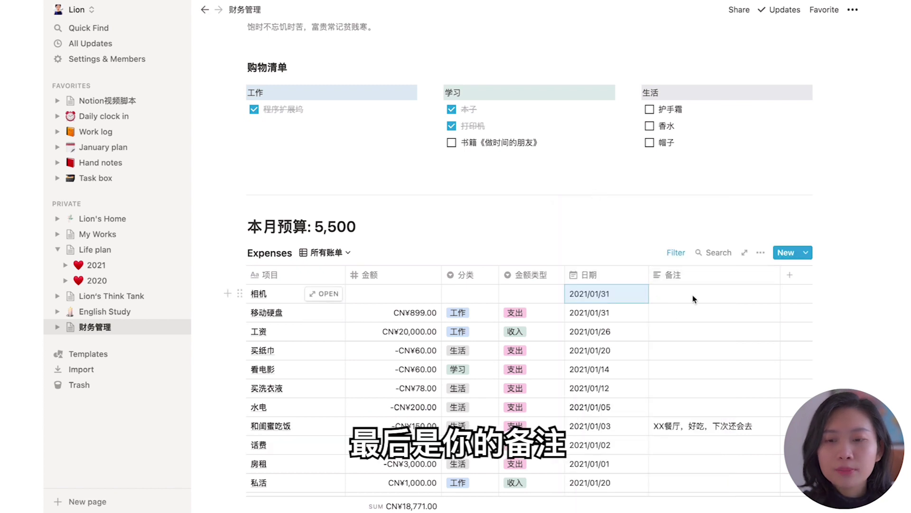
# Step: Examine the date filters that limit the 所有账单 view of the Expenses table to one month
pyautogui.scroll(-3, 691, 298)
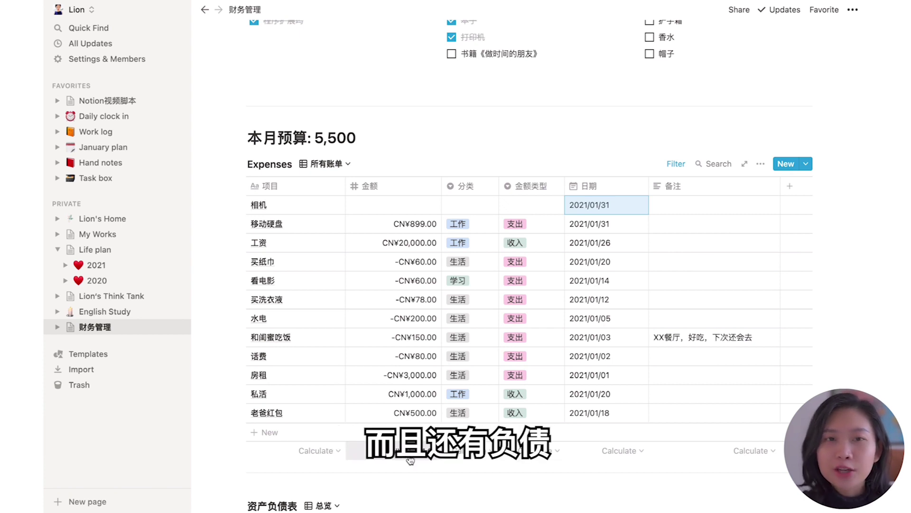
pyautogui.click(674, 164)
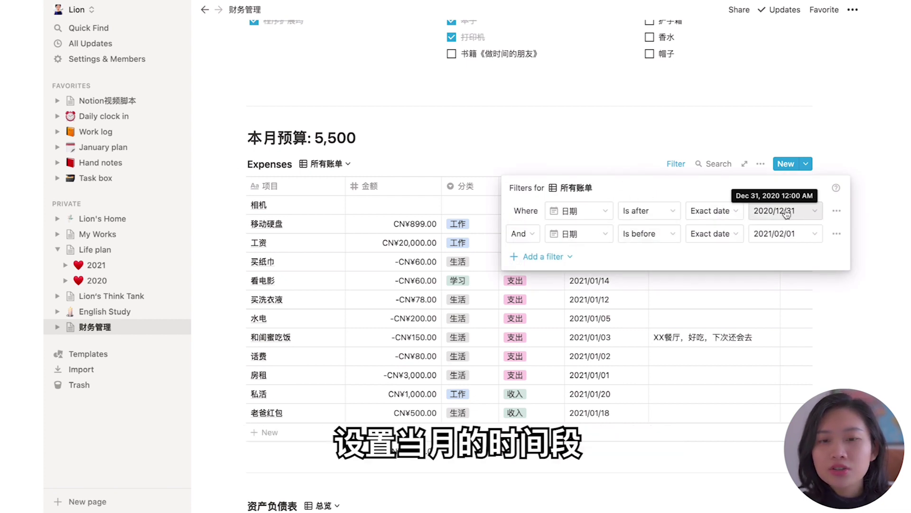
pyautogui.click(477, 355)
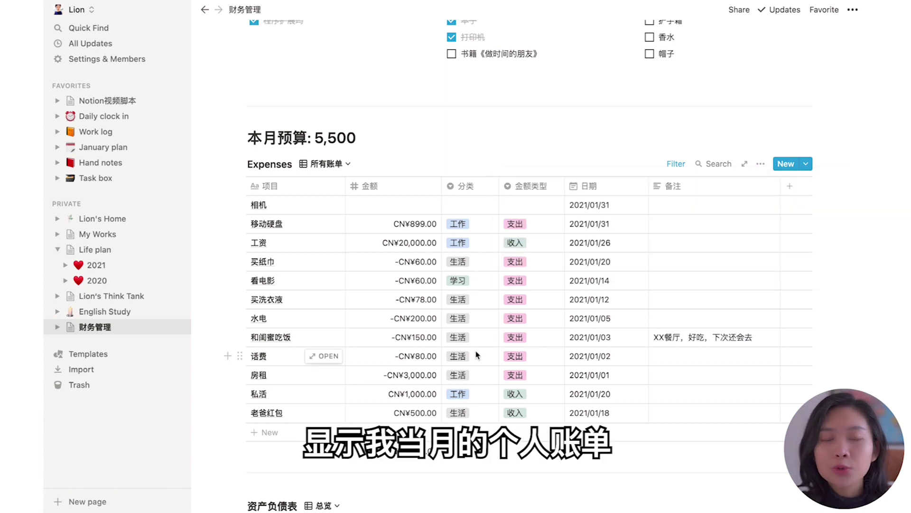
# Step: Set the 支付宝 amount in the 资产负债表 table to 28771
pyautogui.scroll(-4, 477, 355)
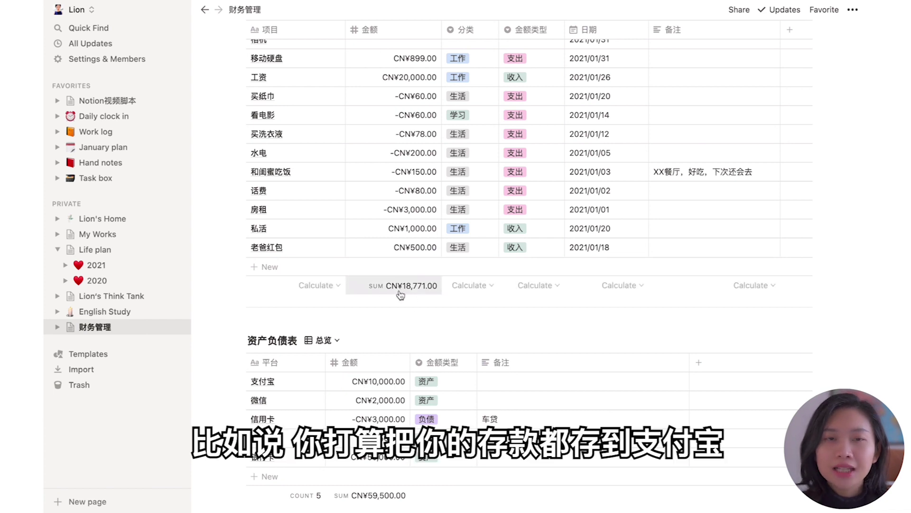
pyautogui.click(375, 384)
pyautogui.write('28771')
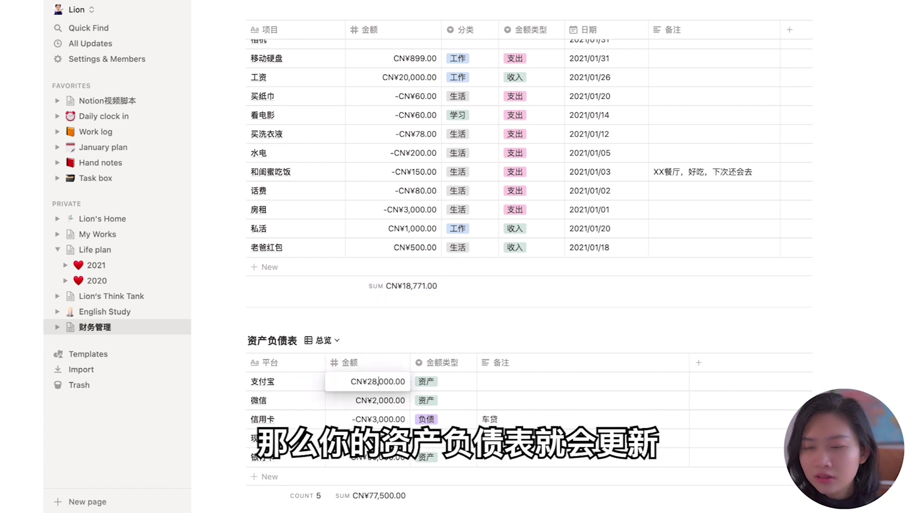
pyautogui.press('Return')
# Step: Show the 支出 view of the Expenses table
pyautogui.scroll(-2, 411, 331)
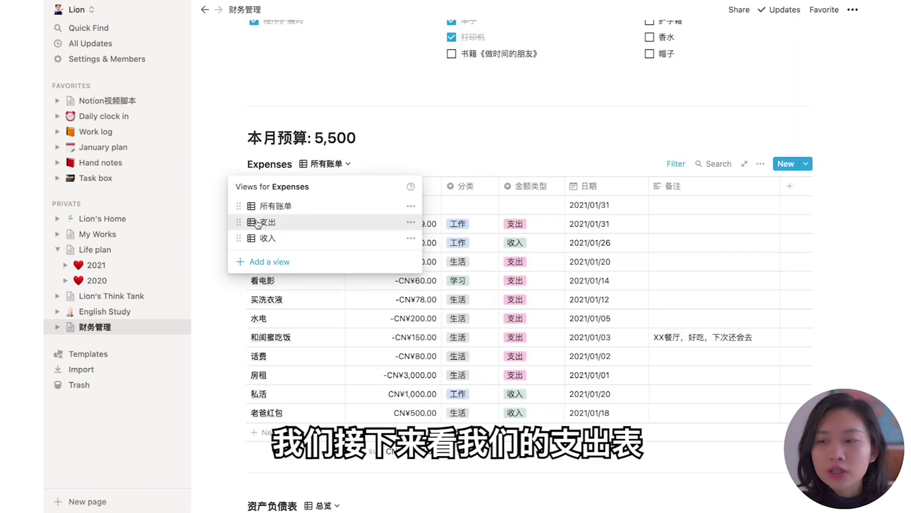
pyautogui.click(287, 224)
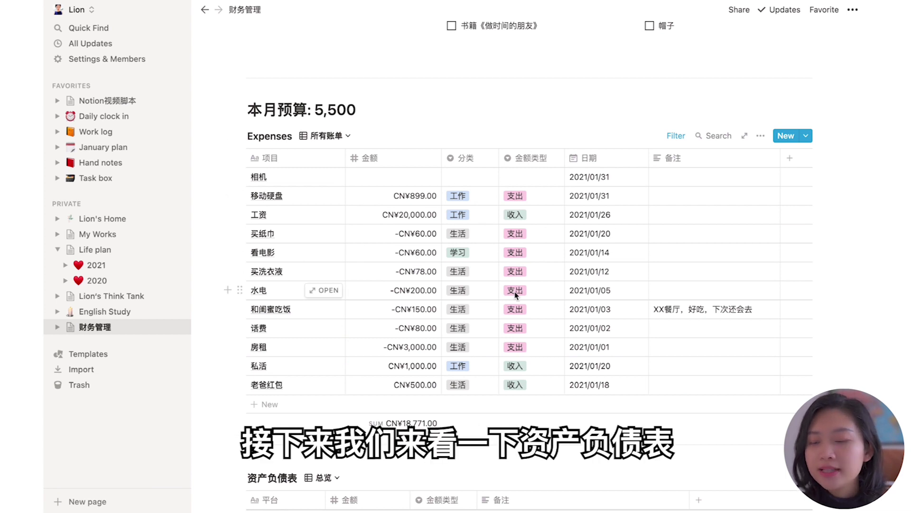
# Step: Examine the 总览 view of the 资产负债表 table, including the 金额类型 options and 备注 field of the 支付宝 entry
pyautogui.scroll(-5, 516, 293)
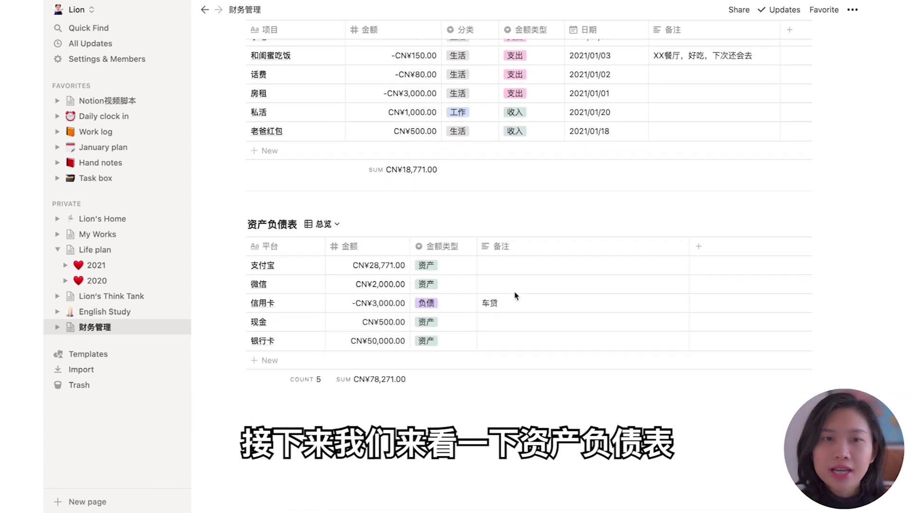
pyautogui.click(320, 223)
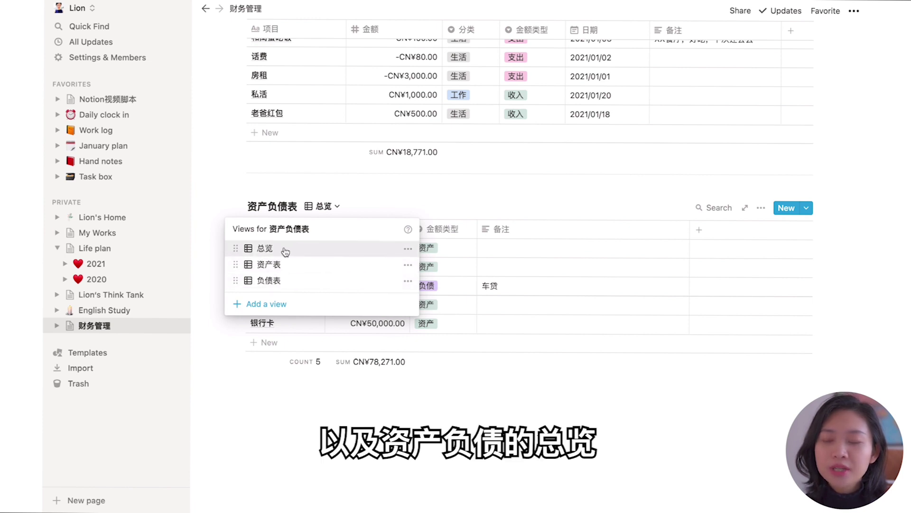
pyautogui.click(264, 248)
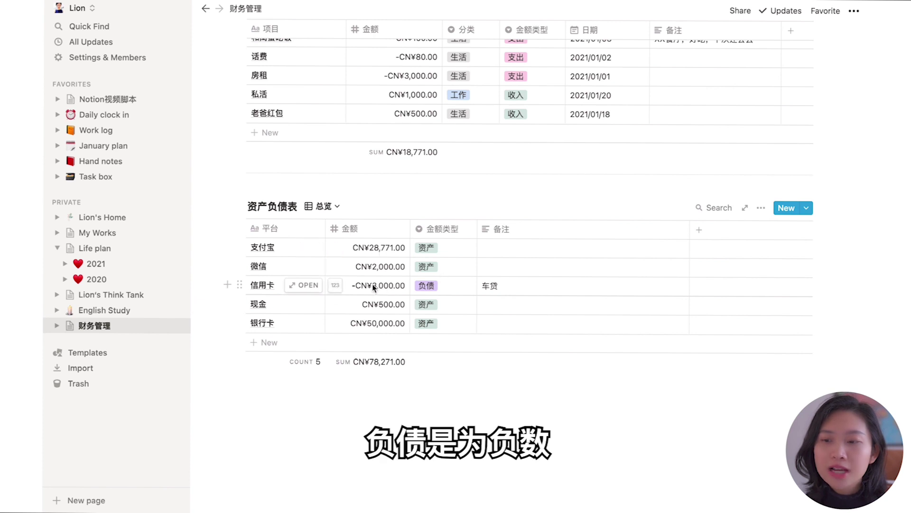
pyautogui.click(427, 248)
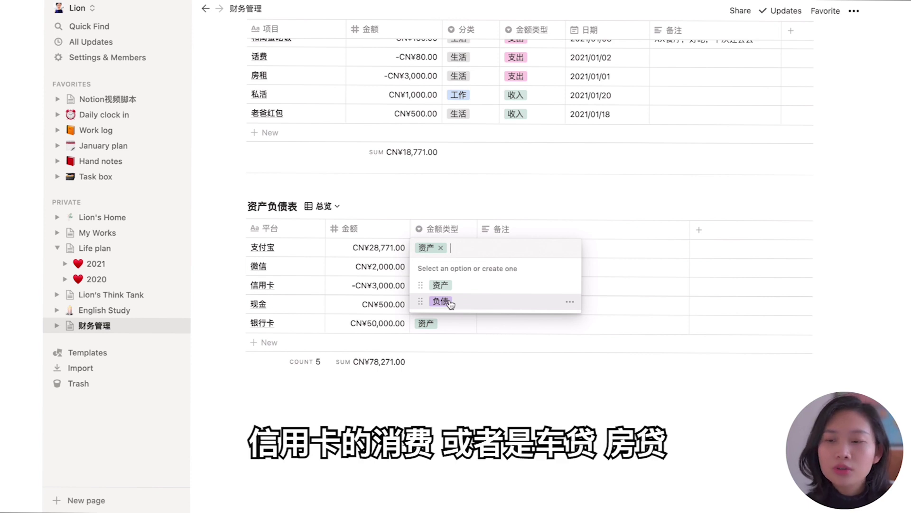
pyautogui.click(499, 246)
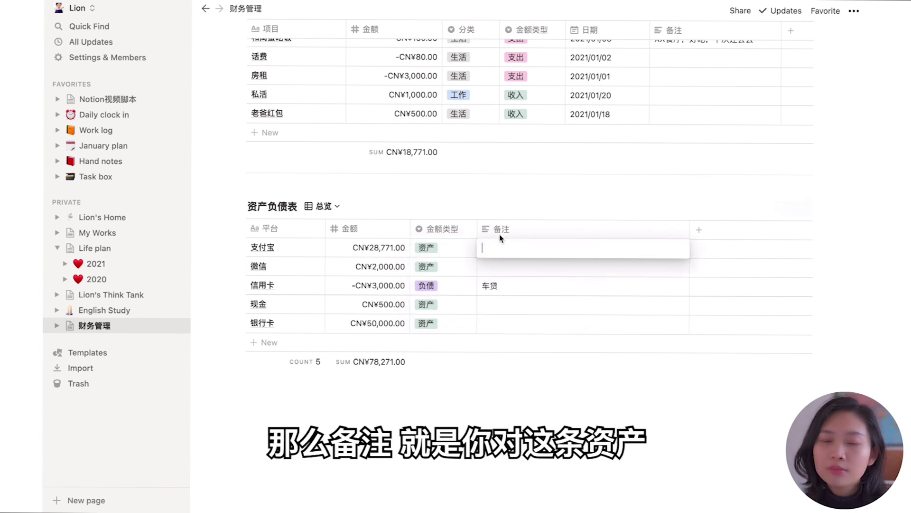
pyautogui.press('Escape')
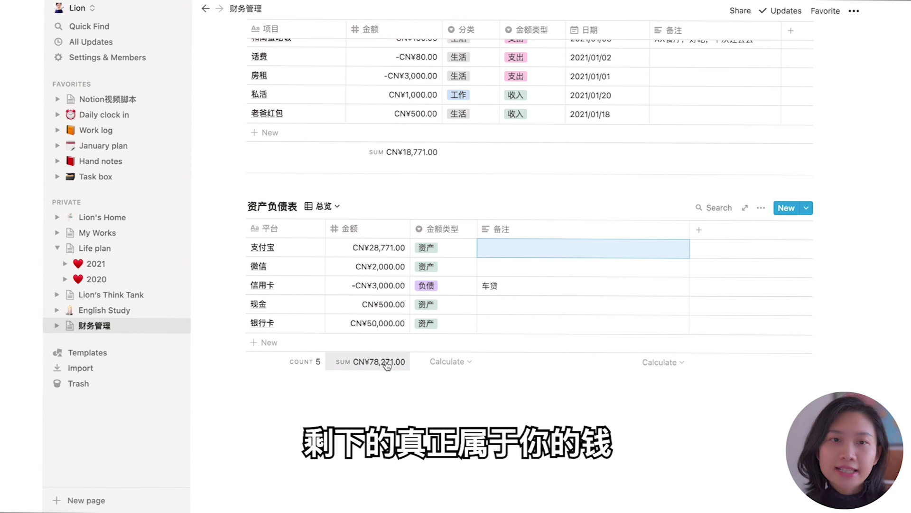
# Step: Switch the 资产负债表 table to its 资产表 view
pyautogui.click(323, 206)
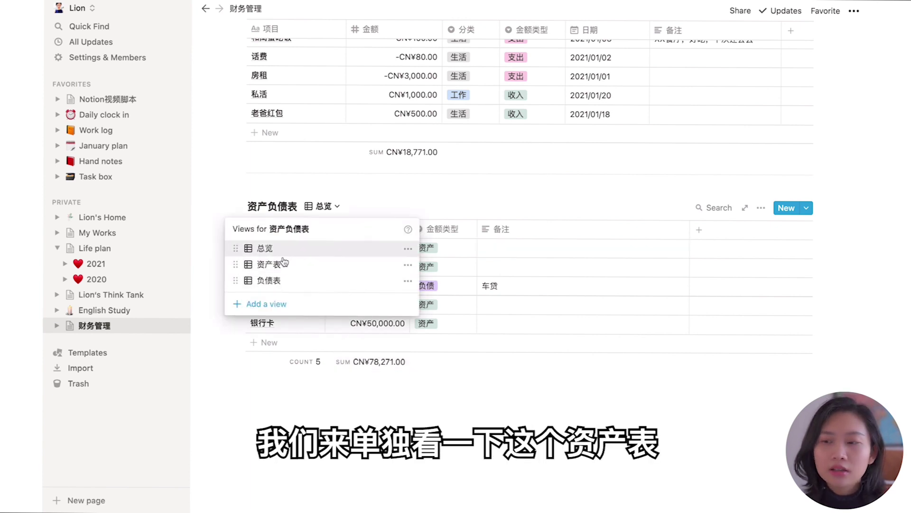
pyautogui.click(291, 263)
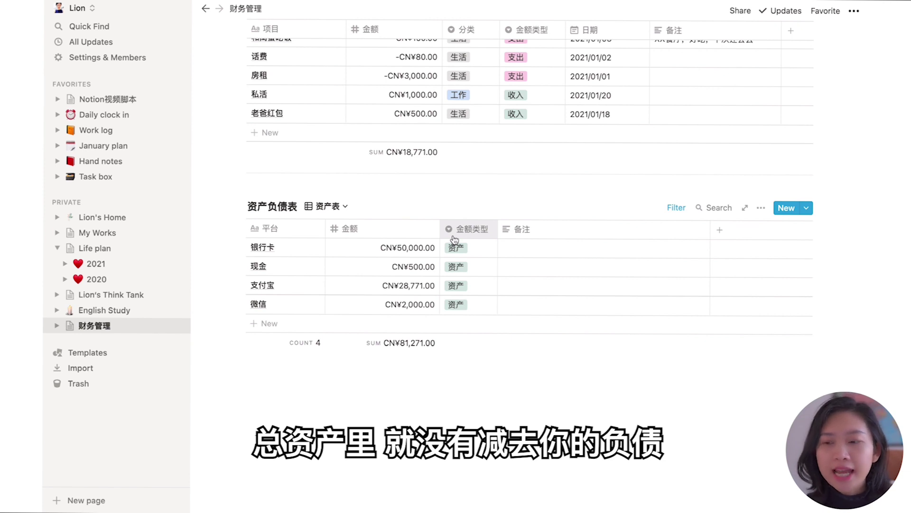
# Step: Show the 负债表 view of the 资产负债表 table and switch the table back to its 总览 view
pyautogui.click(327, 206)
pyautogui.click(266, 281)
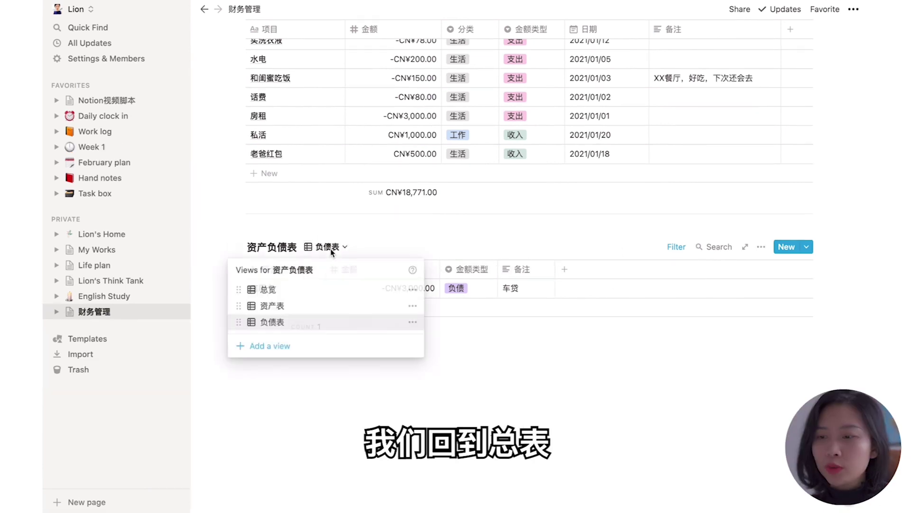
pyautogui.click(269, 289)
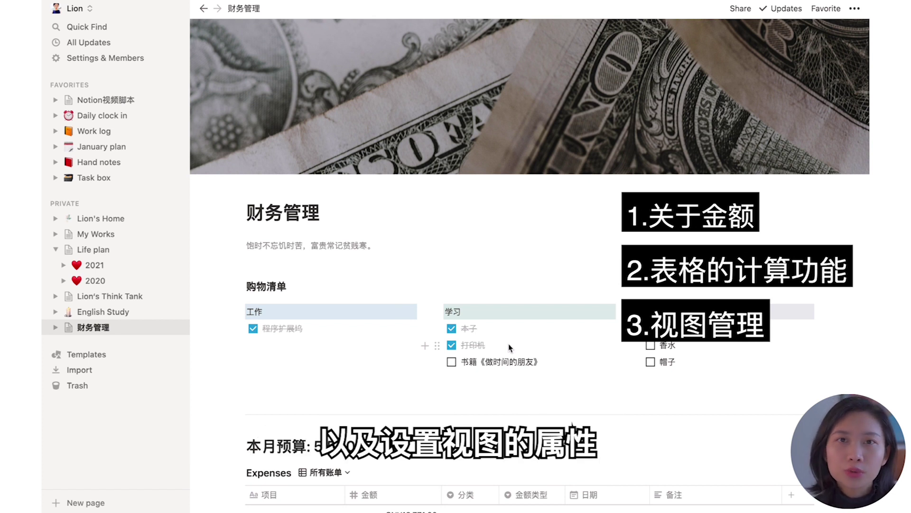
# Step: Create a new page titled 财务管理 with a money bag icon and a cover image
pyautogui.scroll(-1, 510, 348)
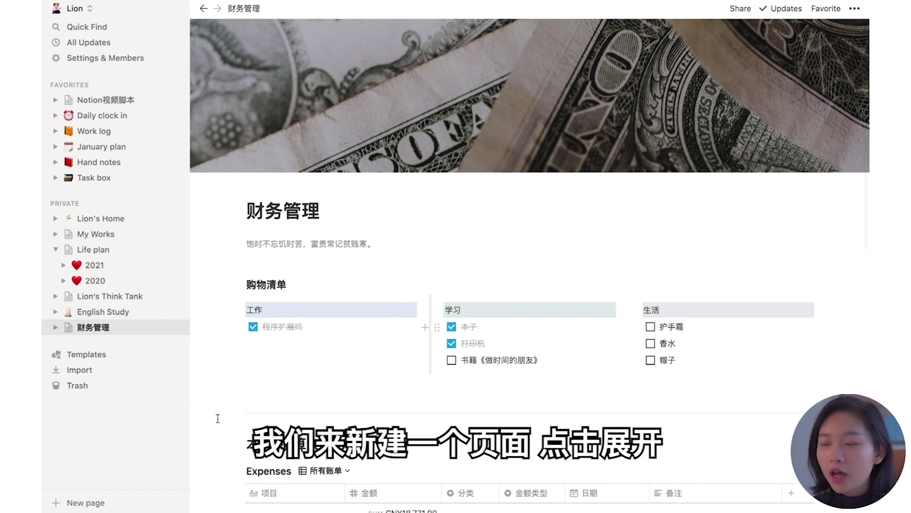
pyautogui.click(96, 505)
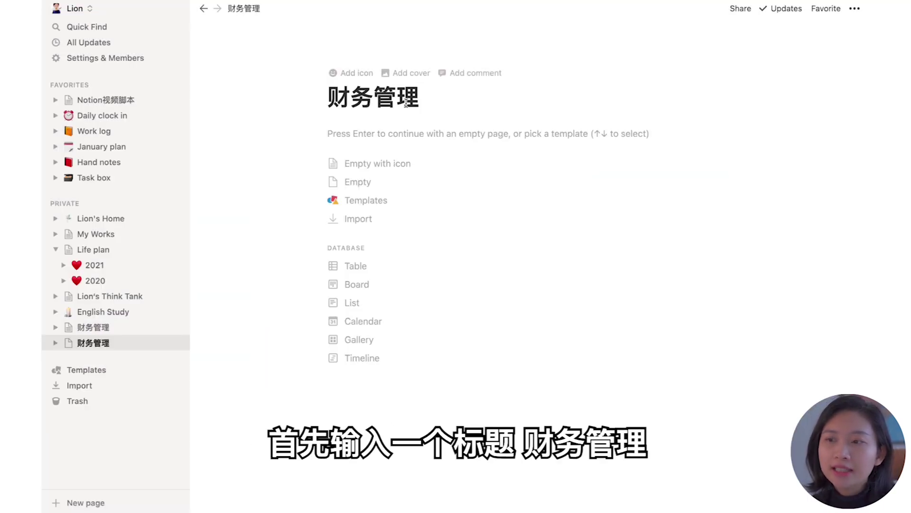
pyautogui.click(353, 73)
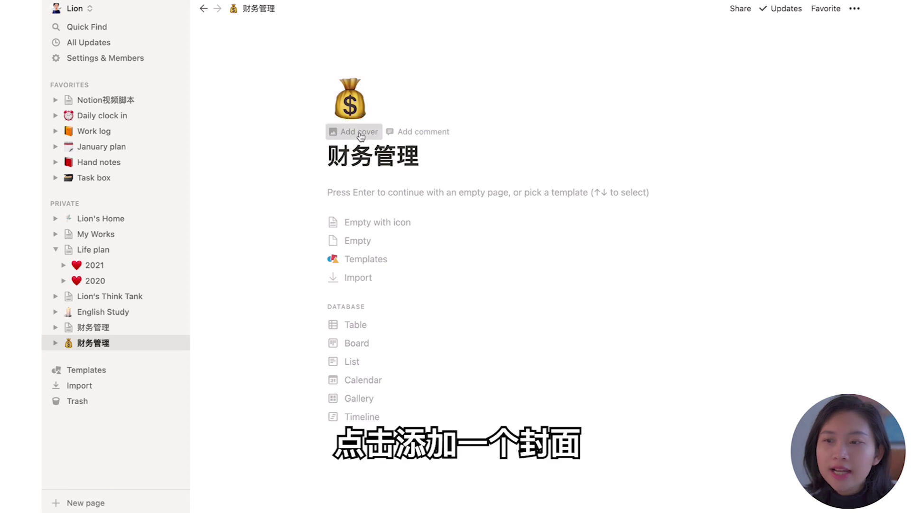
pyautogui.click(358, 133)
# Step: Add a Heading 3 reading 购物清单 at the start of the page body
pyautogui.click(351, 269)
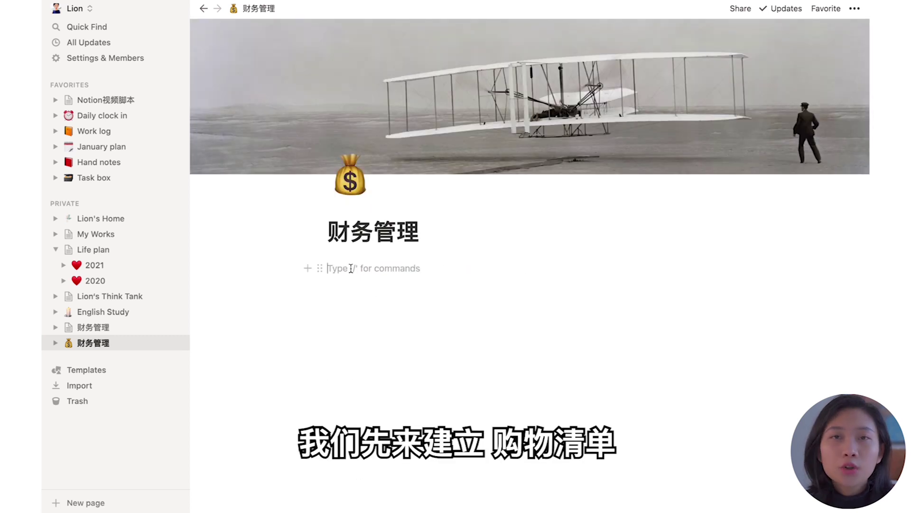
pyautogui.write('###')
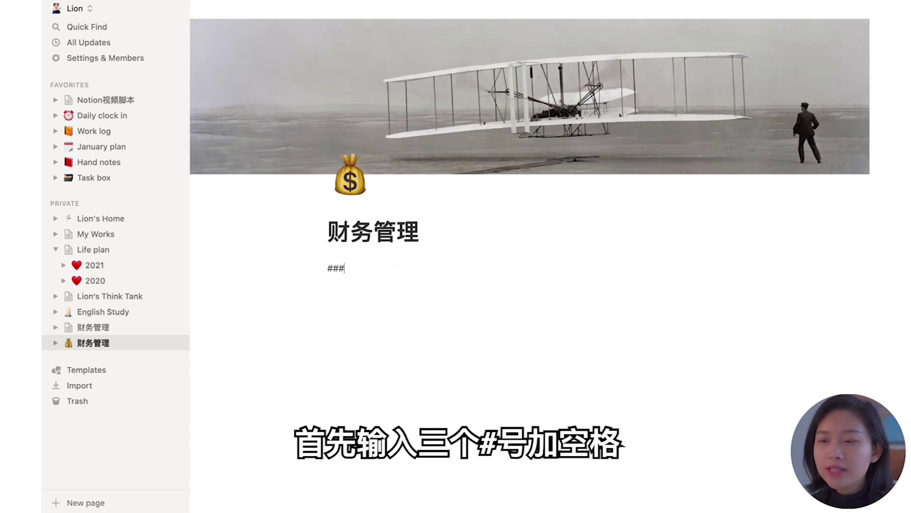
pyautogui.press('space')
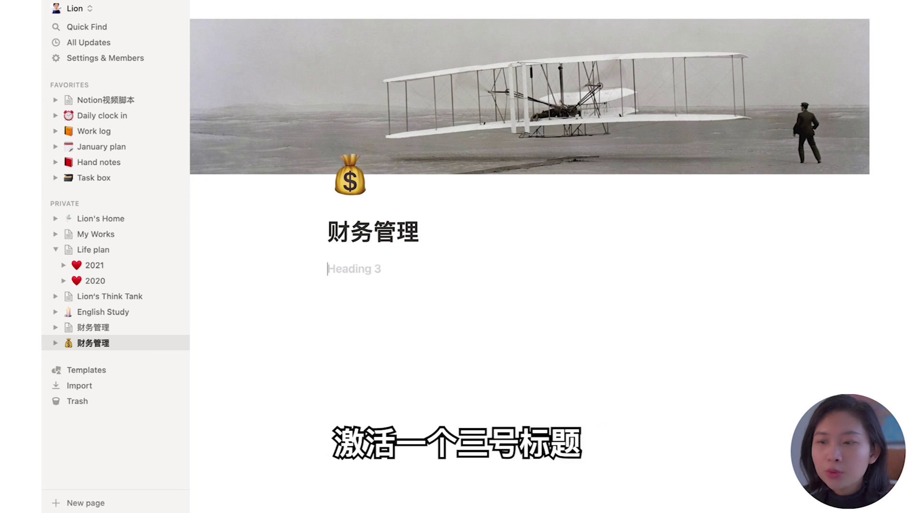
pyautogui.write('gouwu')
pyautogui.press('space')
pyautogui.write('qingdan')
pyautogui.press('space')
pyautogui.press('Return')
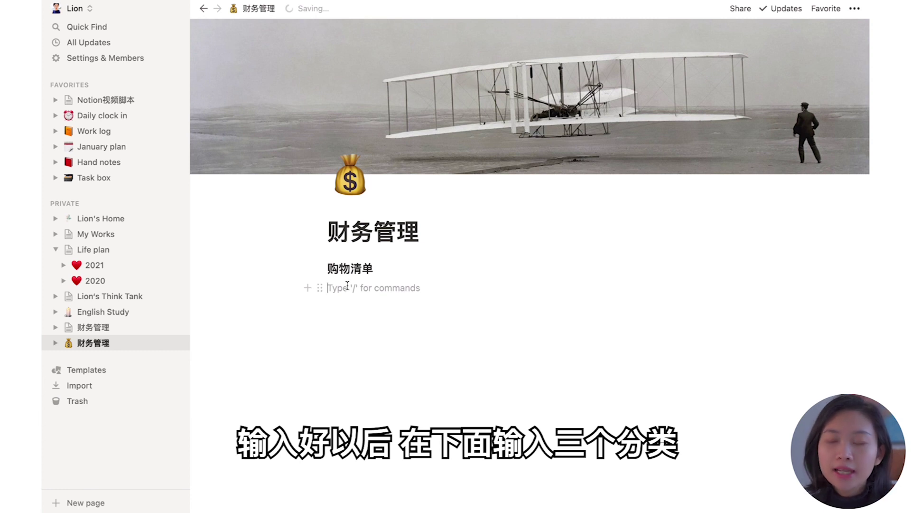
# Step: Write the three category lines 工作, 学习 and 生活 beneath the 购物清单 heading
pyautogui.write('gongzuo')
pyautogui.press('space')
pyautogui.press('Return')
pyautogui.write('xuexi')
pyautogui.press('space')
pyautogui.press('Return')
pyautogui.write('shenghuo')
pyautogui.press('space')
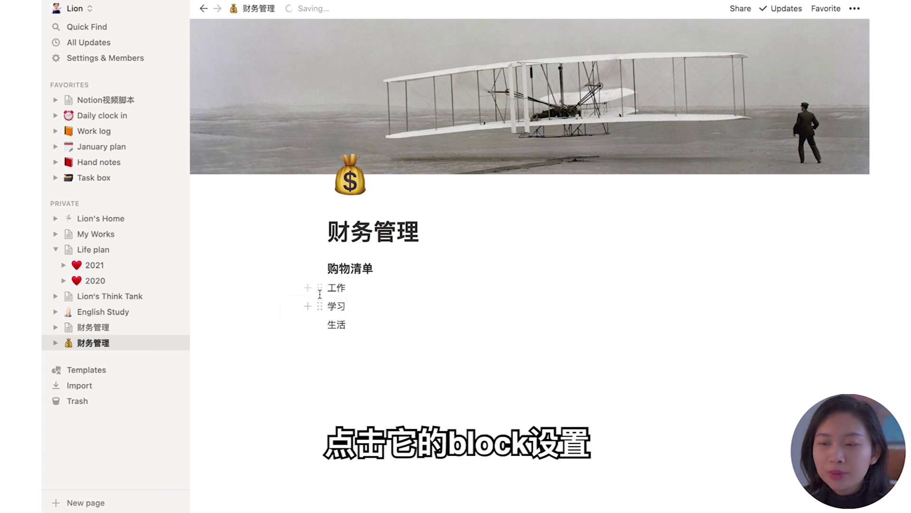
# Step: Give the 工作 category line a blue background
pyautogui.click(320, 290)
pyautogui.moveTo(297, 353)
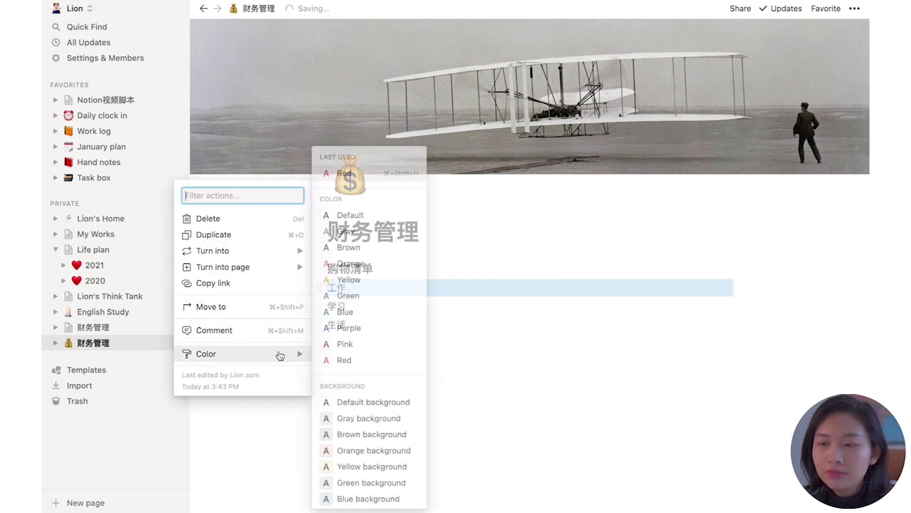
pyautogui.click(343, 498)
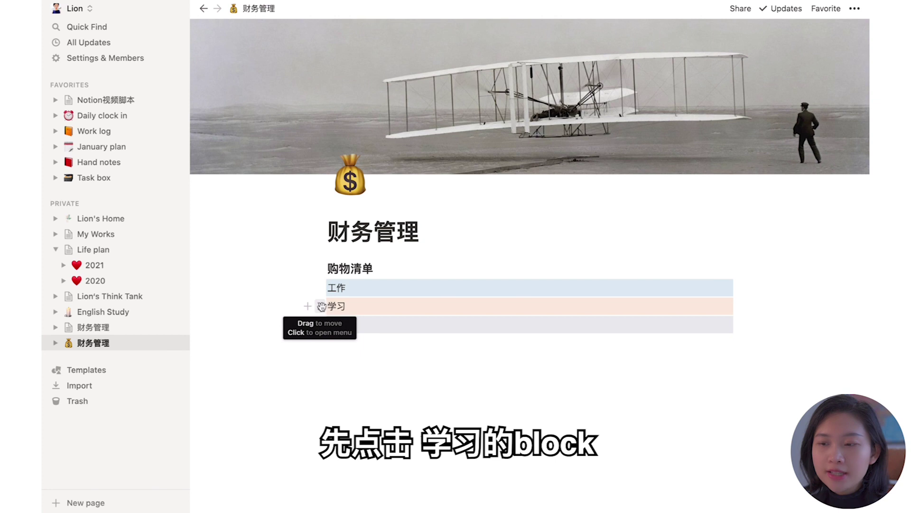
# Step: Arrange 工作, 学习 and 生活 side by side as three columns and add an empty to-do item under 工作
pyautogui.moveTo(320, 306); pyautogui.dragTo(754, 285)
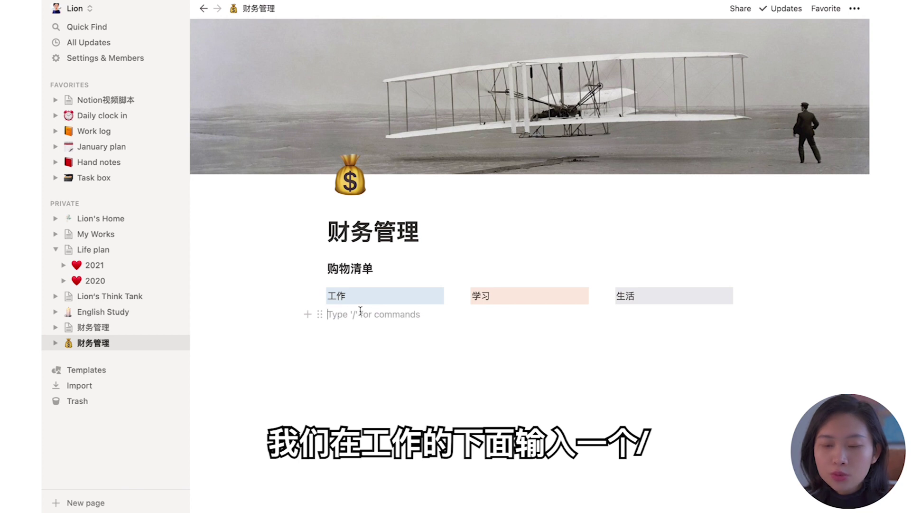
pyautogui.write('/')
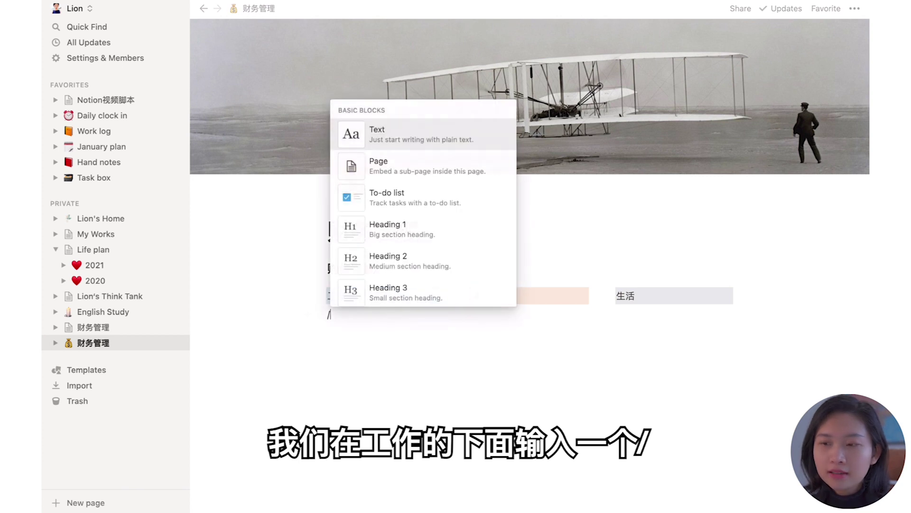
pyautogui.click(402, 207)
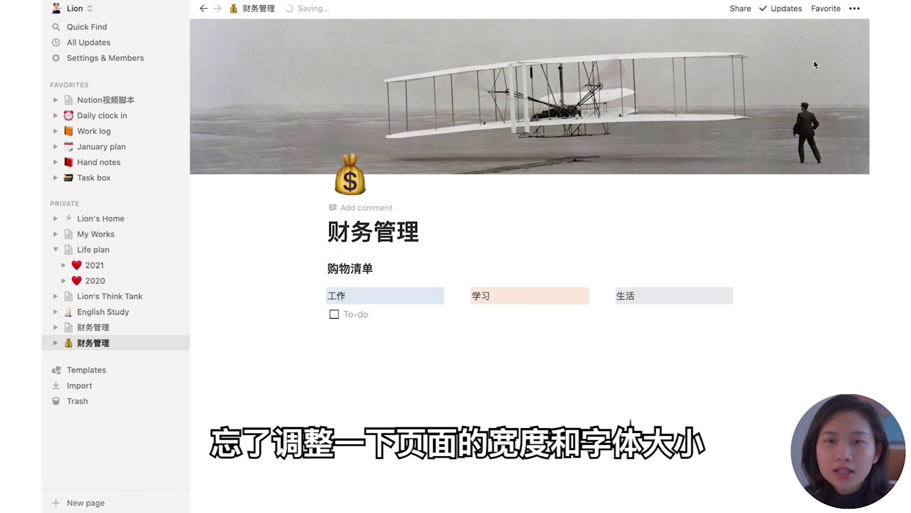
# Step: Turn on Small text and Full width for the new 财务管理 page
pyautogui.click(859, 11)
pyautogui.click(846, 91)
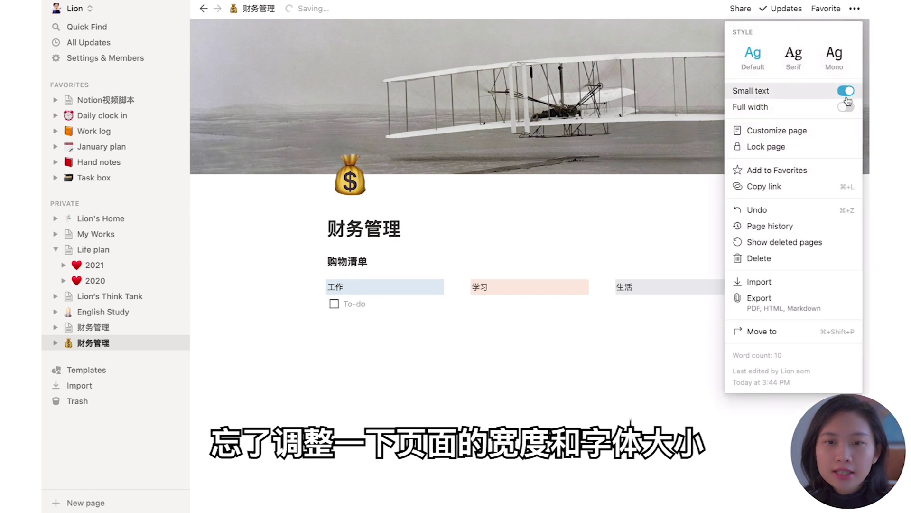
pyautogui.click(846, 107)
# Step: Add an empty to-do item under each of the 学习 and 生活 columns
pyautogui.click(466, 305)
pyautogui.click(468, 304)
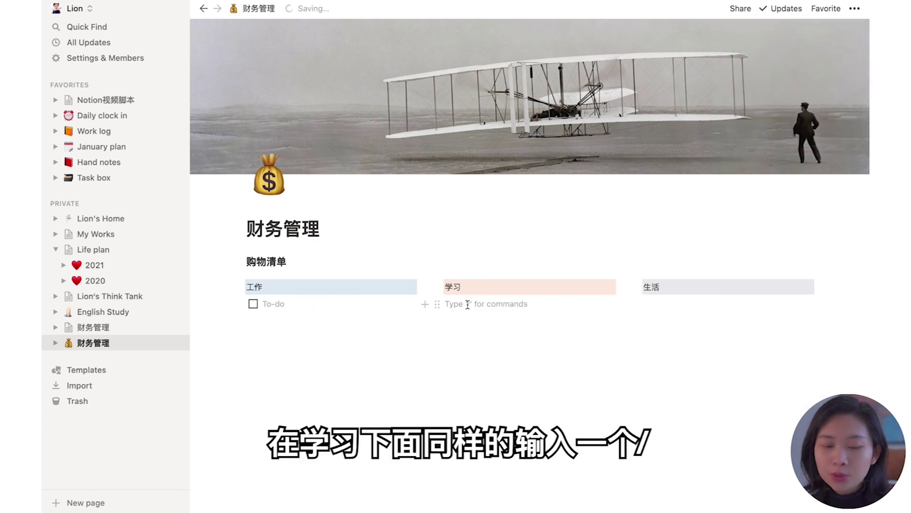
pyautogui.write('/')
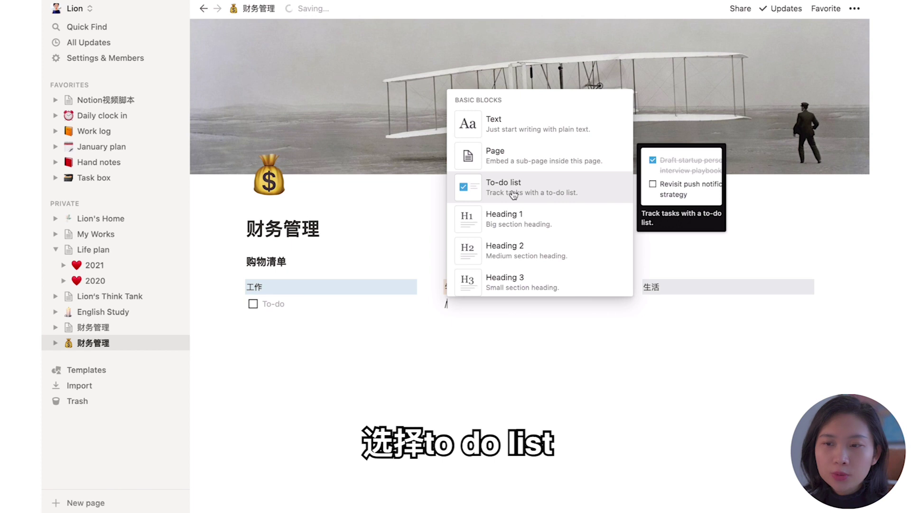
pyautogui.click(543, 192)
# Step: Insert a divider a few lines below the 工作 to-do and move it out of the column so it spans the full page width
pyautogui.click(268, 319)
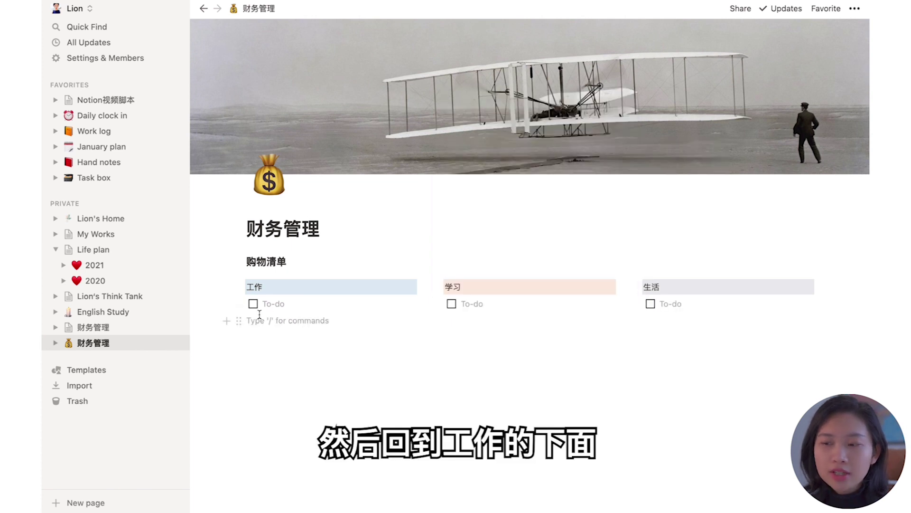
pyautogui.press('Return')
pyautogui.press('Return')
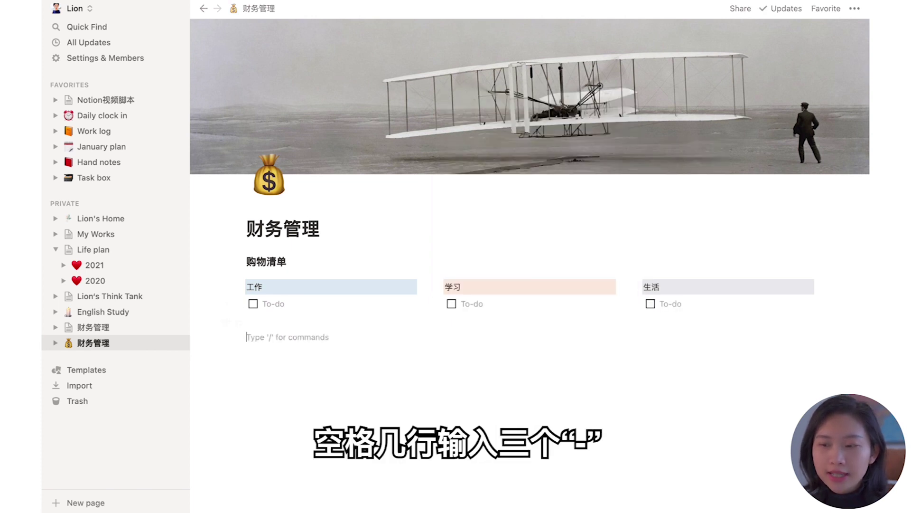
pyautogui.write('---')
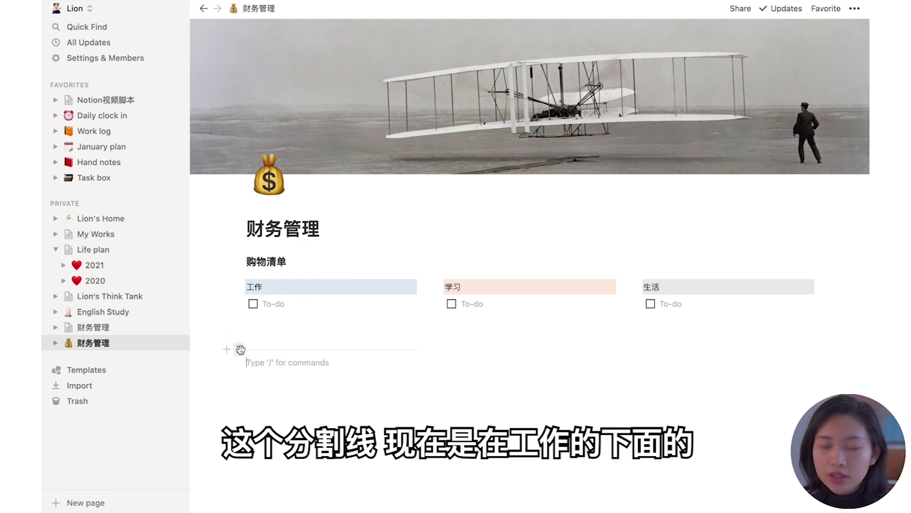
pyautogui.moveTo(240, 350); pyautogui.dragTo(252, 452)
pyautogui.click(335, 356)
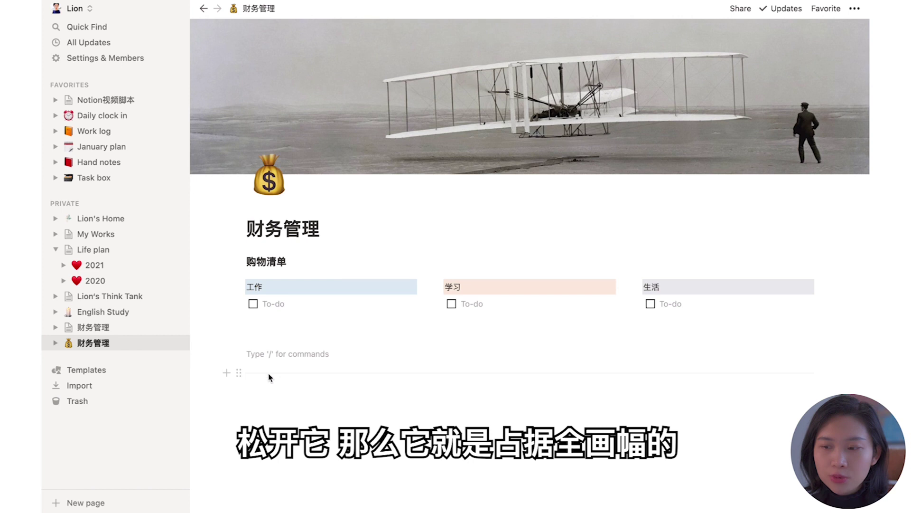
# Step: Add a Heading 3 reading 本月预算: below the divider
pyautogui.scroll(-2, 265, 397)
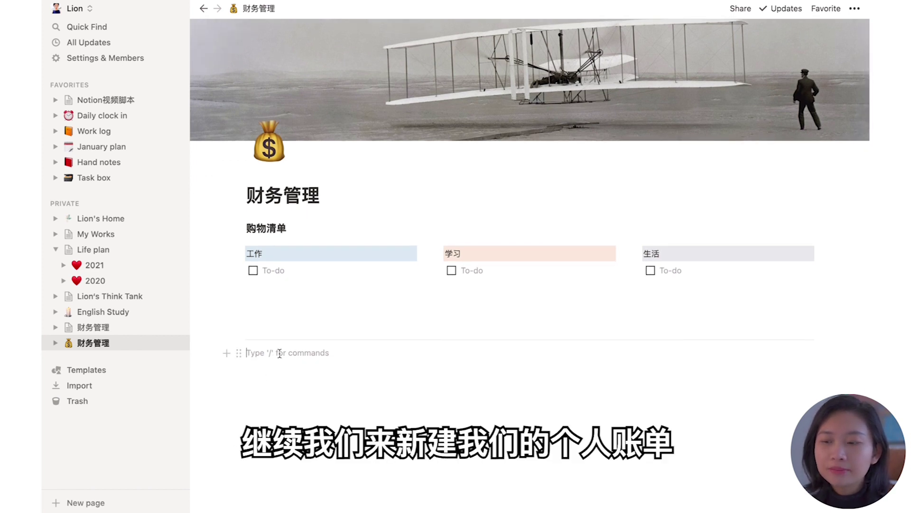
pyautogui.write('###')
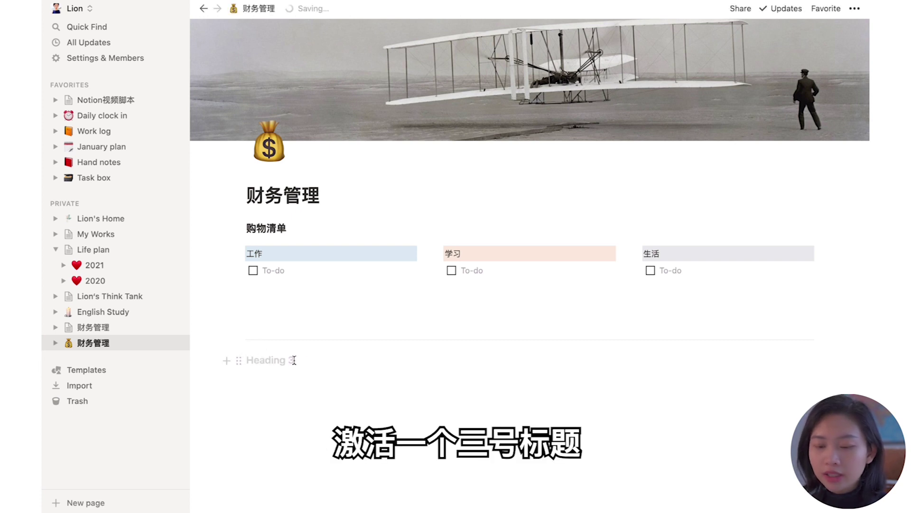
pyautogui.write(' 本月预算：')
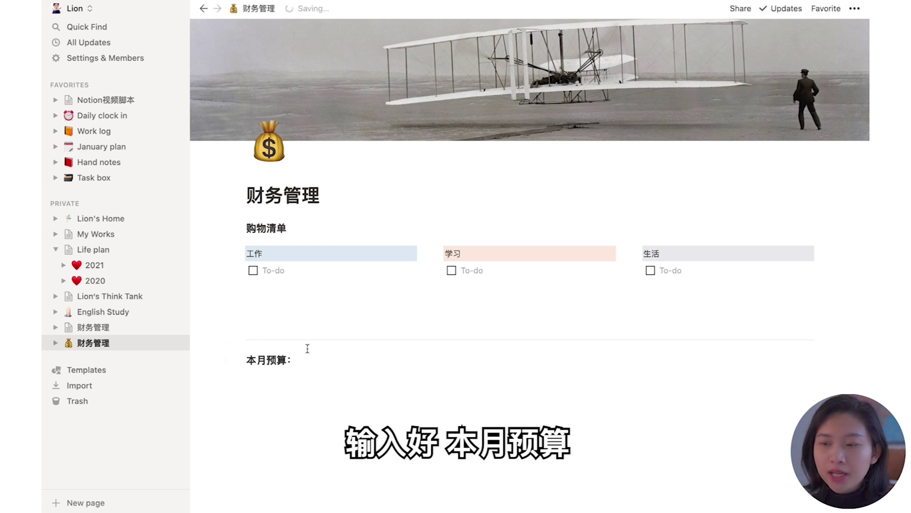
pyautogui.press('BackSpace')
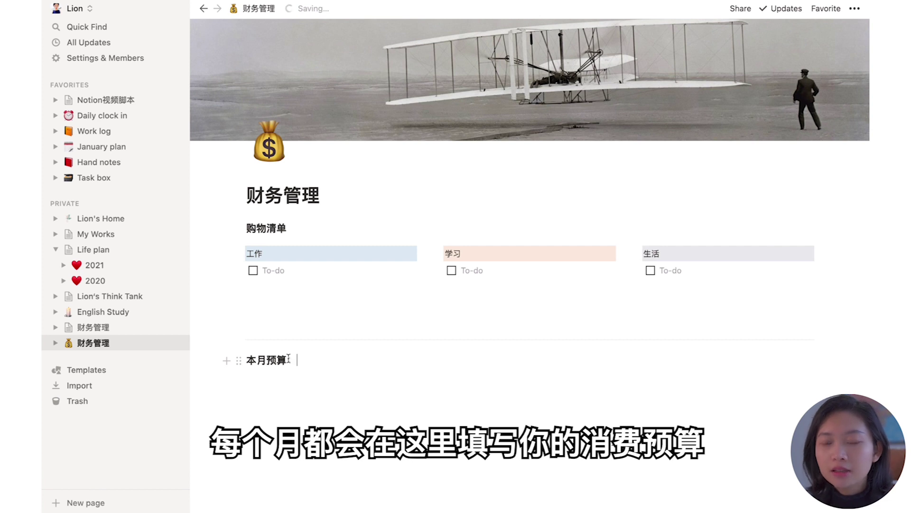
# Step: Insert an inline table database under the 本月预算 heading and title it 个人账单
pyautogui.press('Return')
pyautogui.write('/')
pyautogui.scroll(-10, 337, 294)
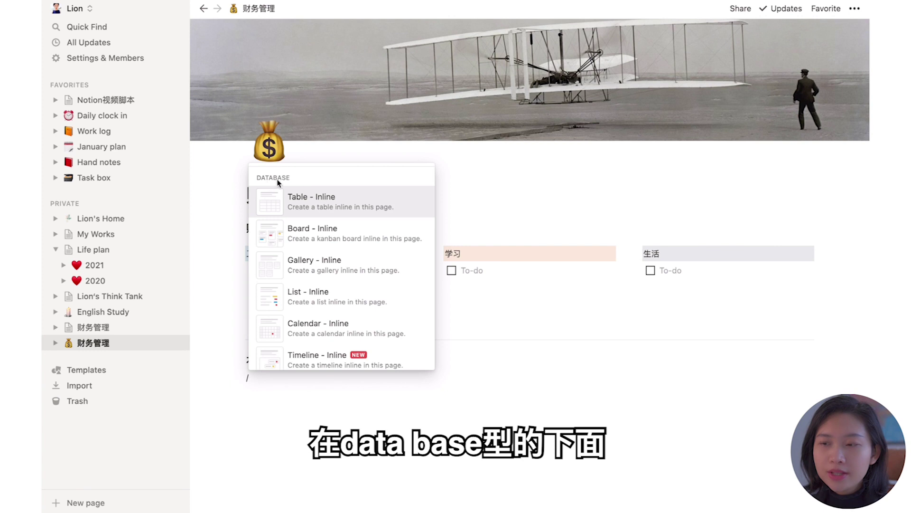
pyautogui.moveTo(313, 197)
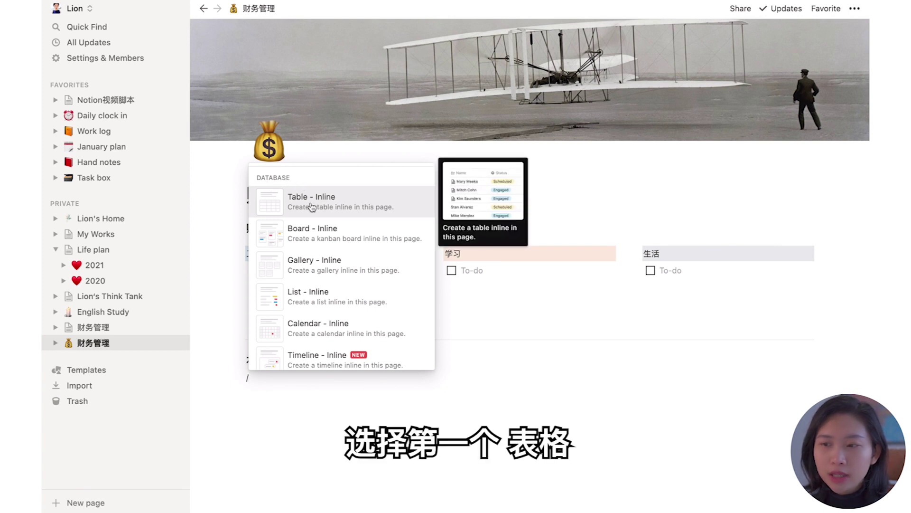
pyautogui.click(314, 197)
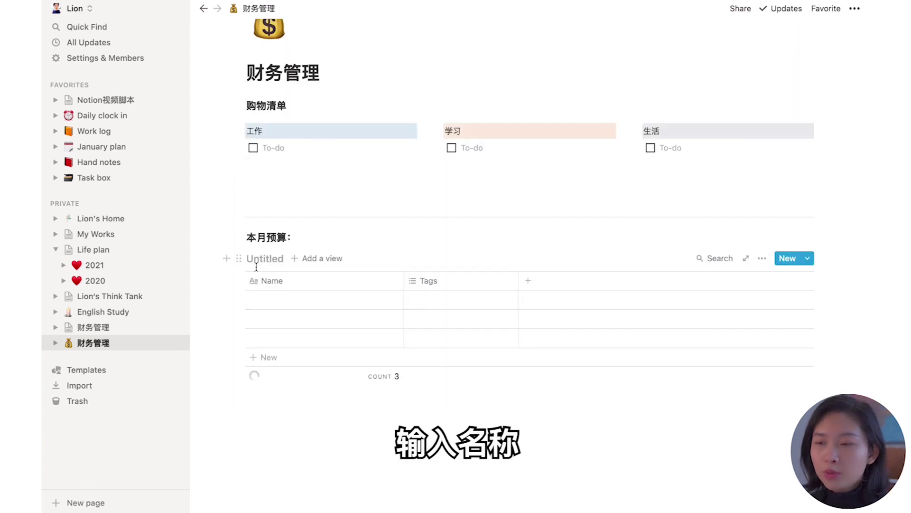
pyautogui.write('个人')
pyautogui.write('账单')
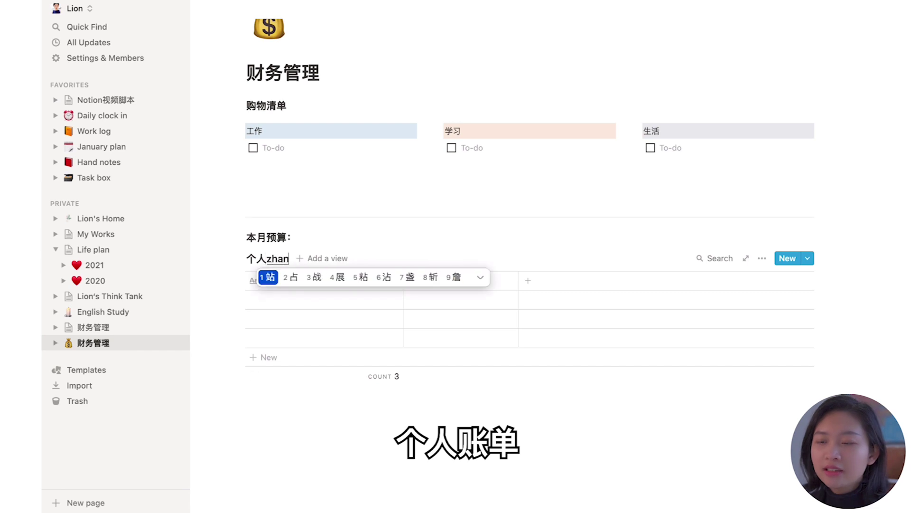
# Step: Rename the Name property of the 个人账单 table to 项目
pyautogui.scroll(-1, 265, 248)
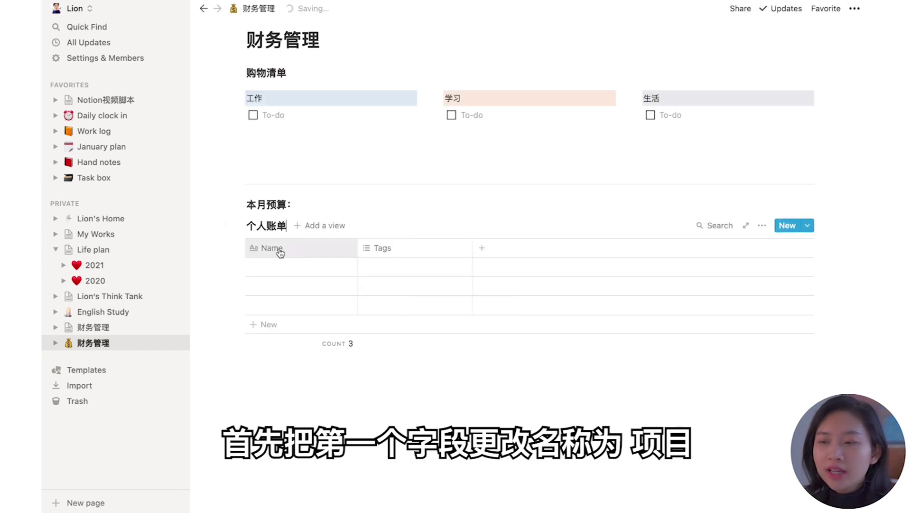
pyautogui.click(282, 251)
pyautogui.write('项目')
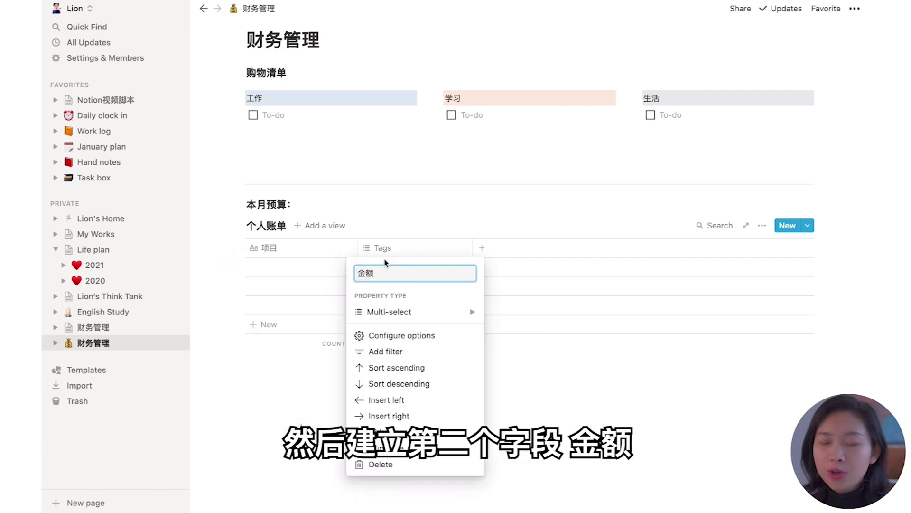
# Step: Rename the Tags property to 金额 and set its property type to Number
pyautogui.click(390, 312)
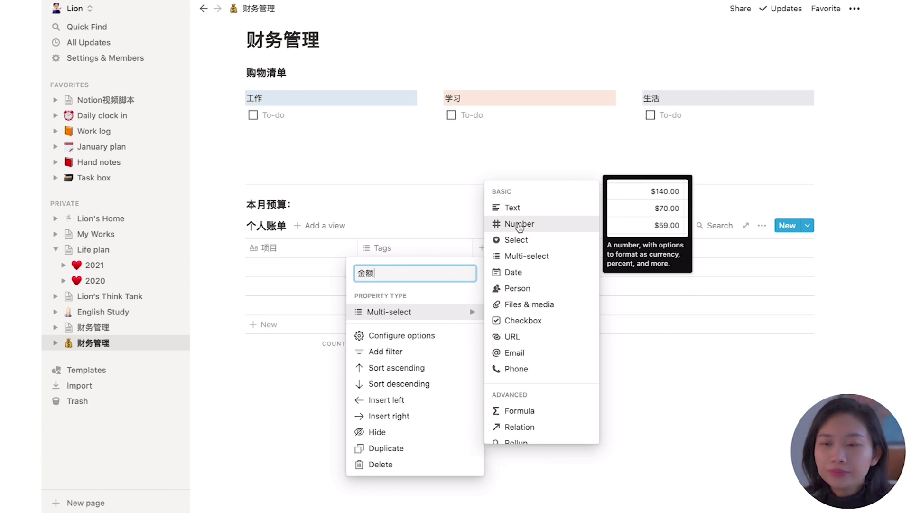
pyautogui.click(520, 224)
pyautogui.click(393, 230)
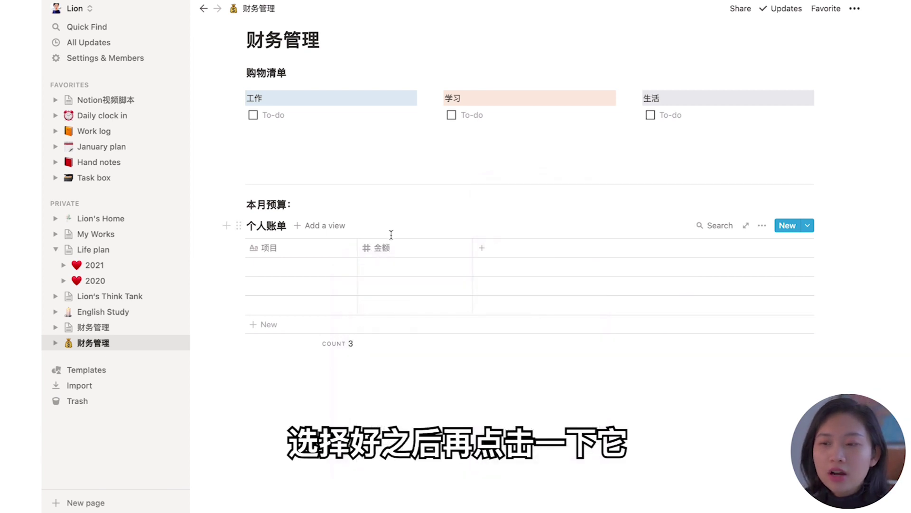
# Step: Set the number format of the 金额 property to Yuan
pyautogui.click(385, 251)
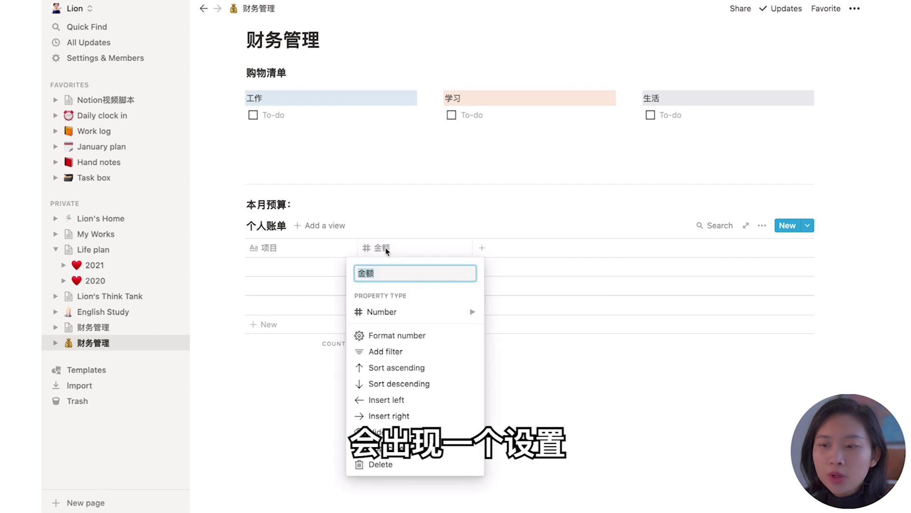
pyautogui.click(397, 310)
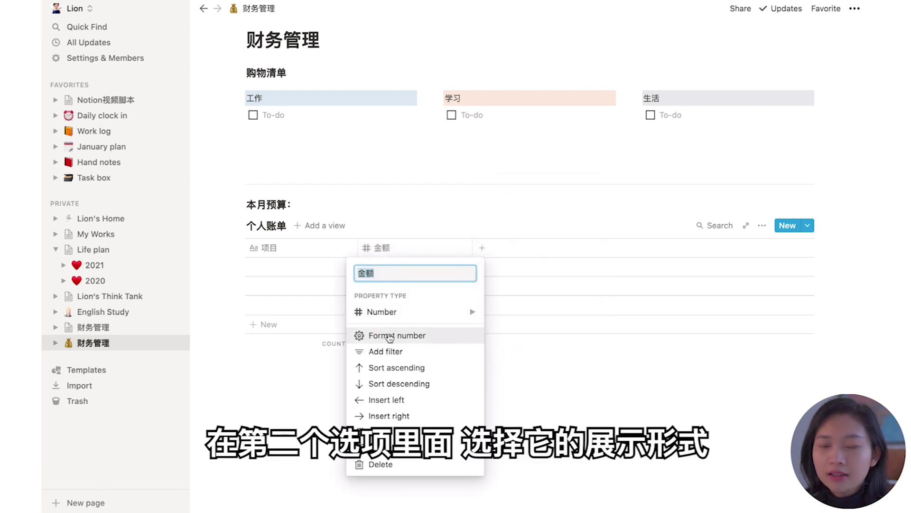
pyautogui.click(390, 336)
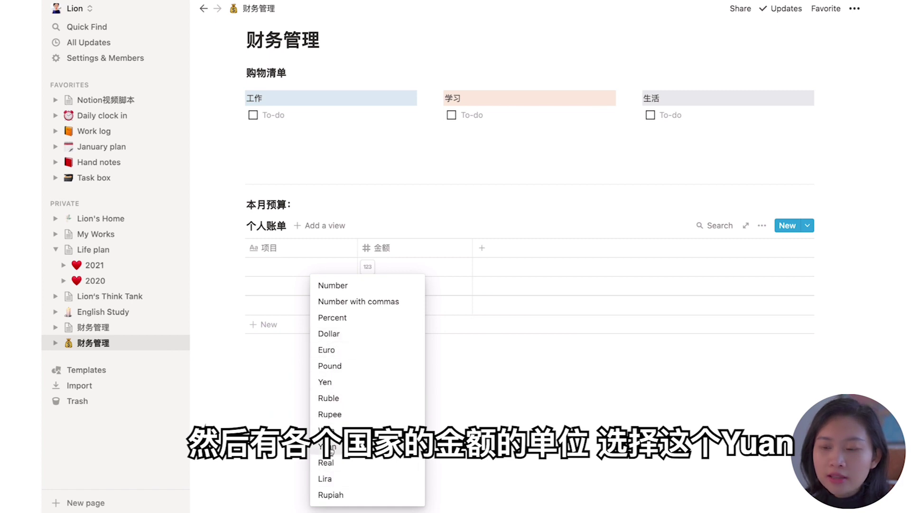
pyautogui.click(340, 446)
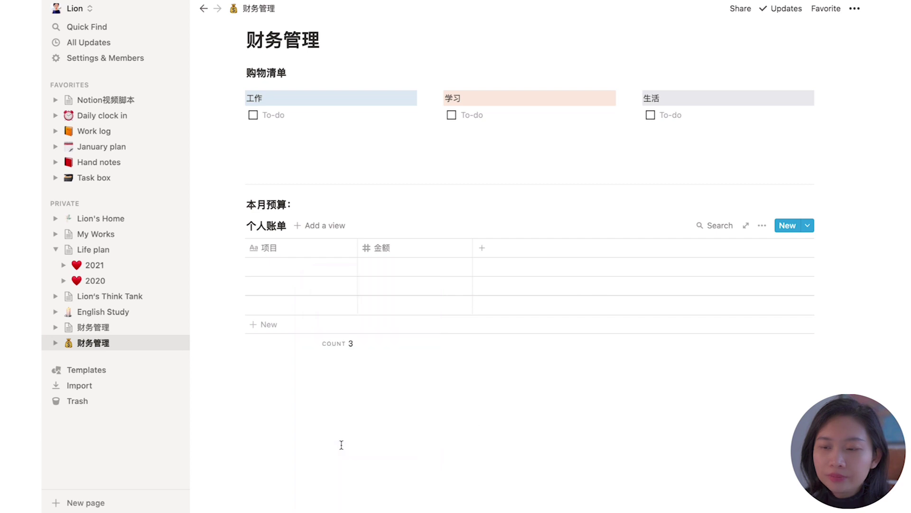
# Step: Enter 11 as a test amount in the 金额 cell of the first row
pyautogui.click(405, 268)
pyautogui.write('11')
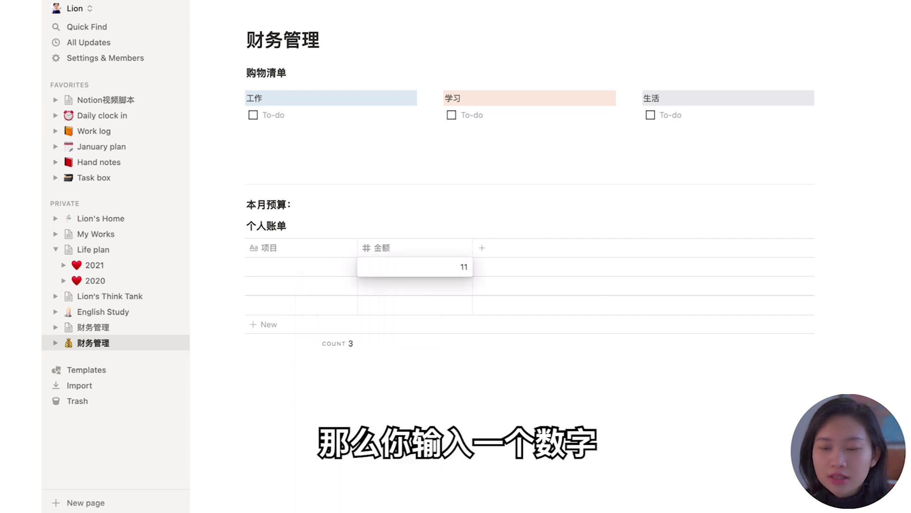
pyautogui.press('Return')
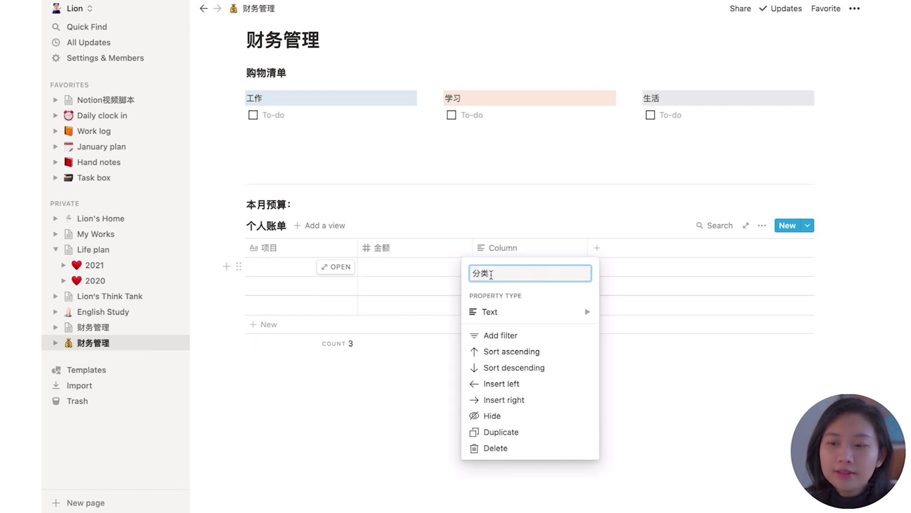
# Step: Add Select properties 分类, with a 生活 option, and 金额类型, with options 支出 and 收入, leaving the 金额类型 cell empty
pyautogui.click(517, 313)
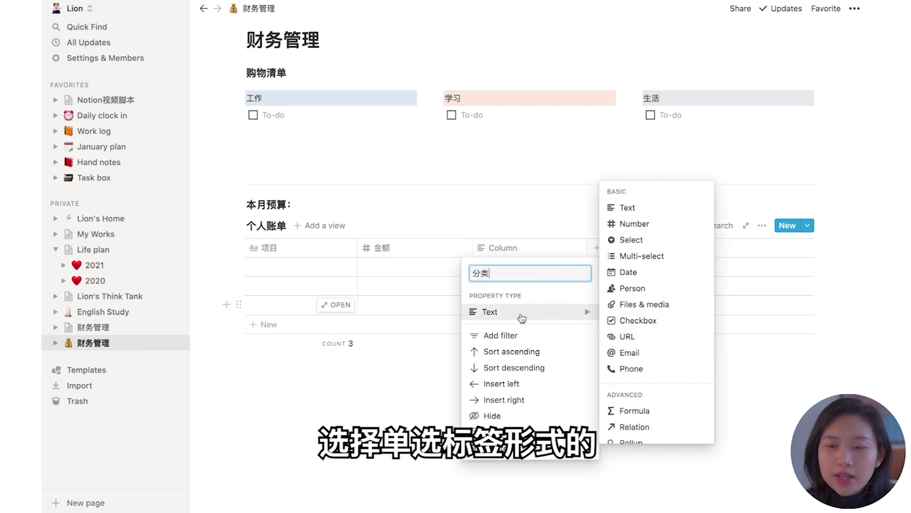
pyautogui.click(628, 241)
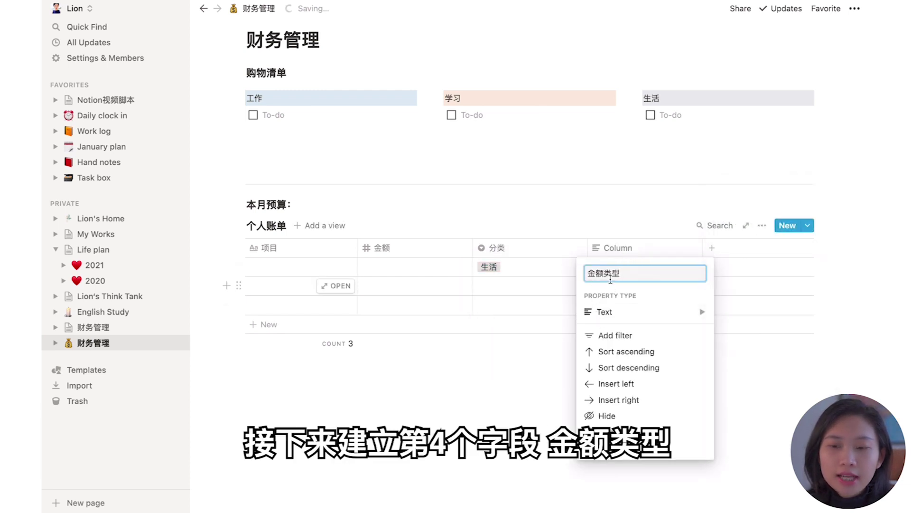
pyautogui.moveTo(674, 311)
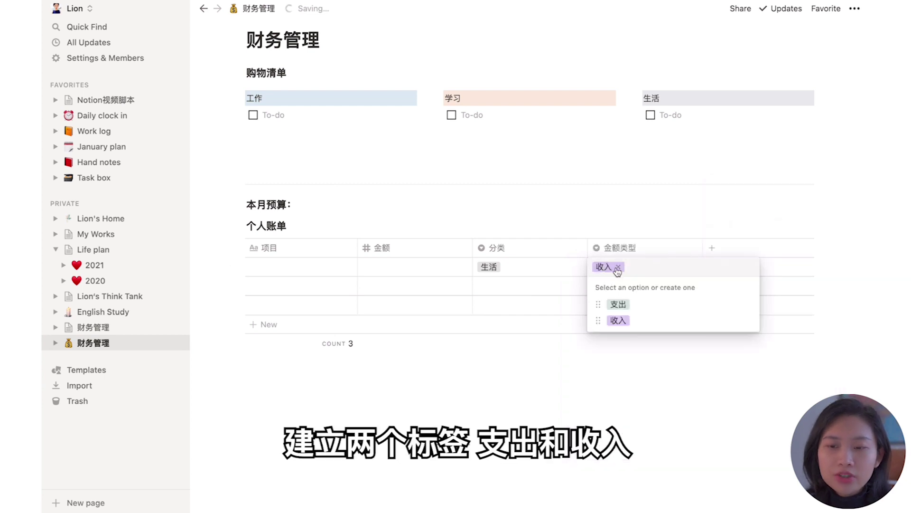
pyautogui.click(618, 268)
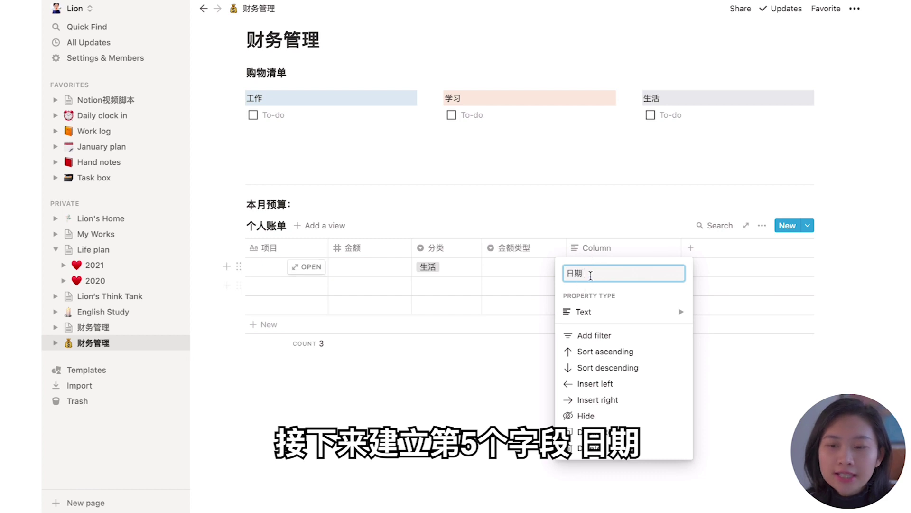
# Step: Add a 日期 property of type Date and a 备注 property of type Text
pyautogui.click(617, 312)
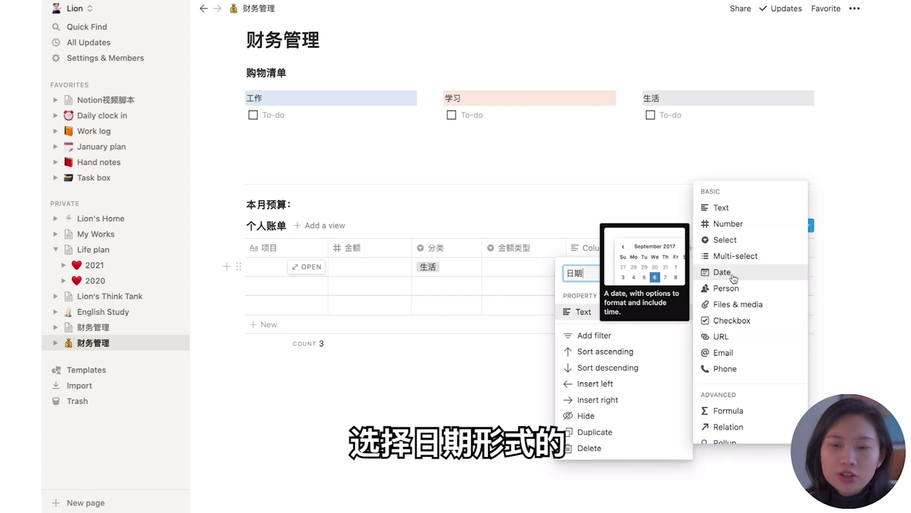
pyautogui.click(721, 272)
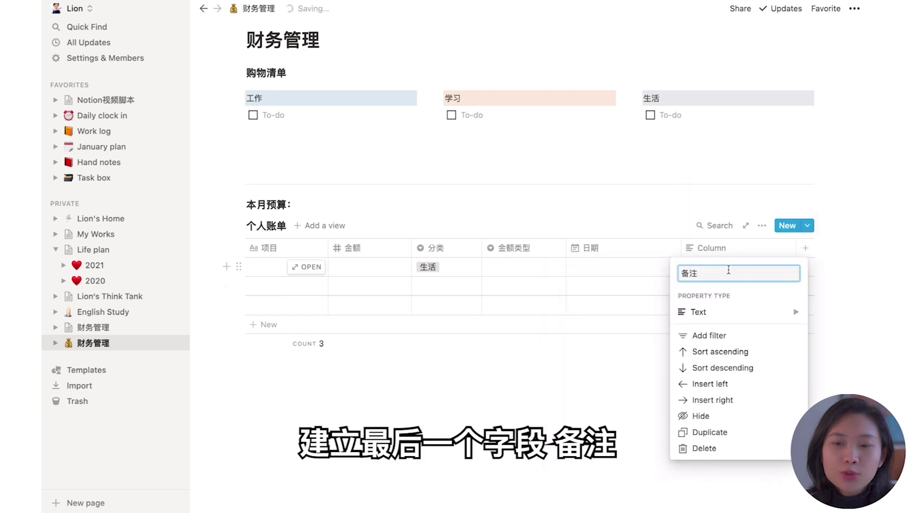
pyautogui.click(698, 311)
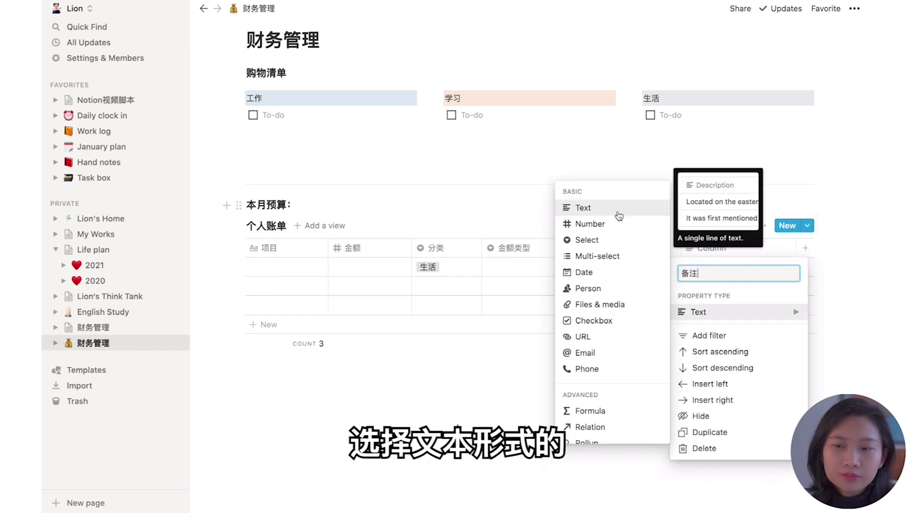
pyautogui.click(619, 216)
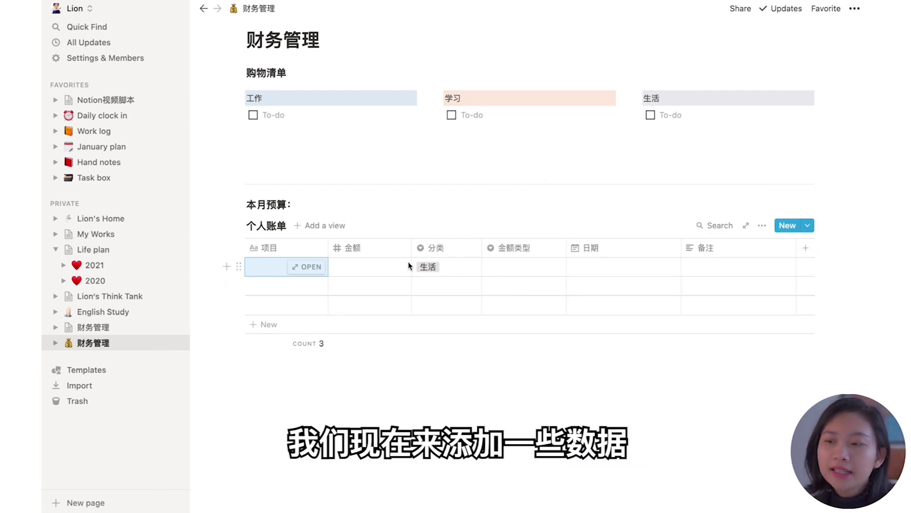
# Step: Name the three rows 工资, 移动硬盘 and 看电影, and enter amounts of 20000 for 工资 and -800 for 移动硬盘
pyautogui.click(264, 272)
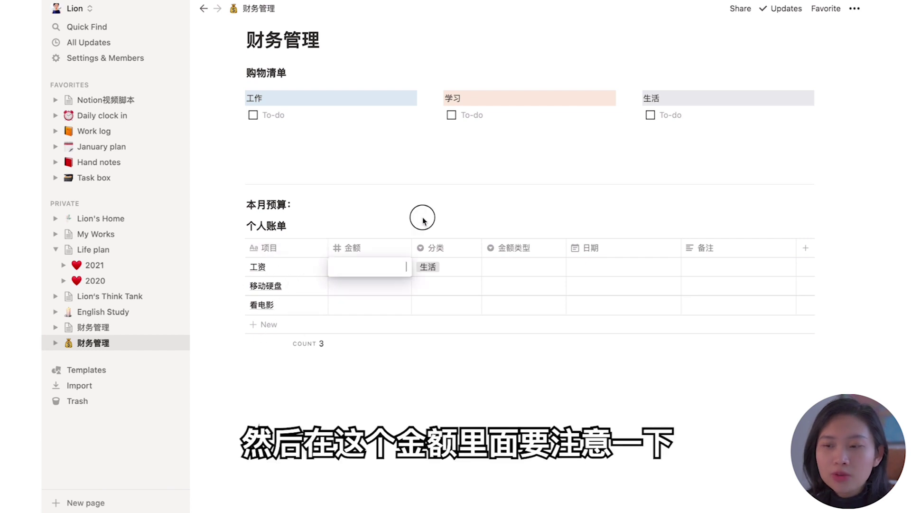
pyautogui.click(391, 270)
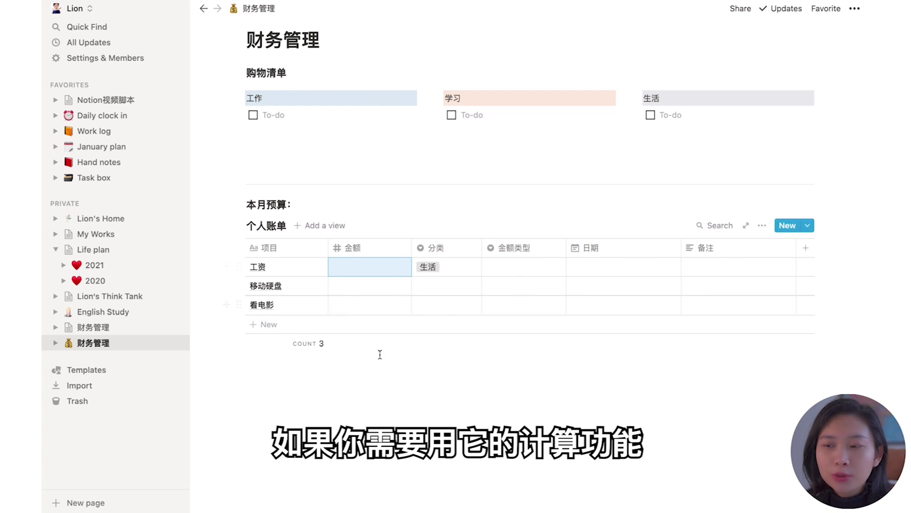
pyautogui.click(396, 267)
pyautogui.write('20000')
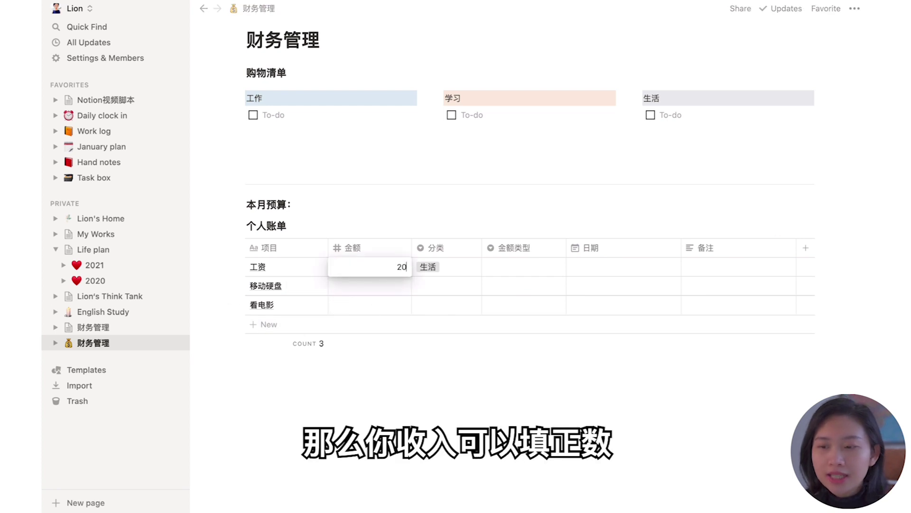
pyautogui.click(402, 279)
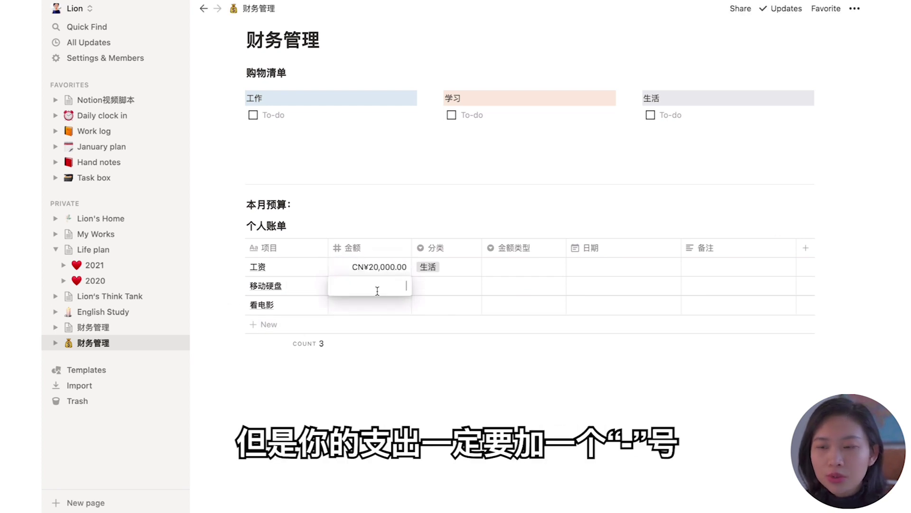
pyautogui.write('-800')
# Step: Enter -60 as the 金额 value for the 看电影 row
pyautogui.click(396, 309)
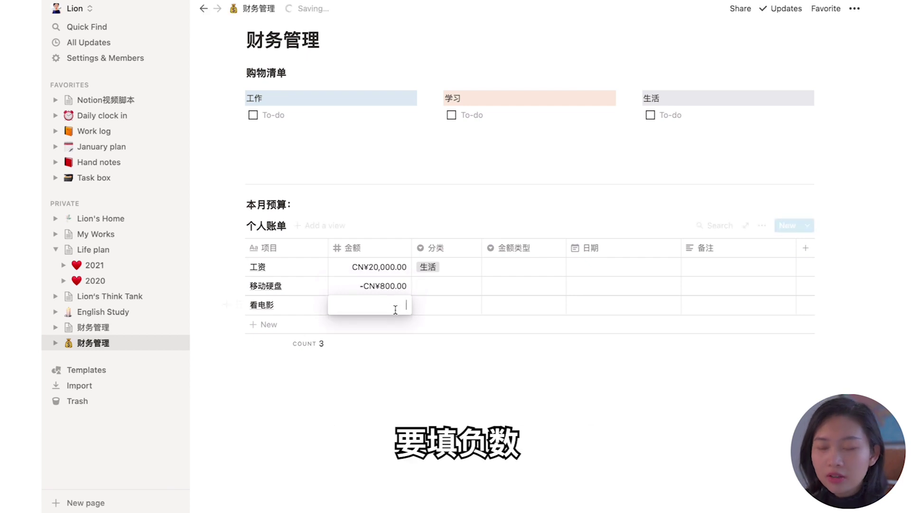
pyautogui.write('60')
pyautogui.press('Return')
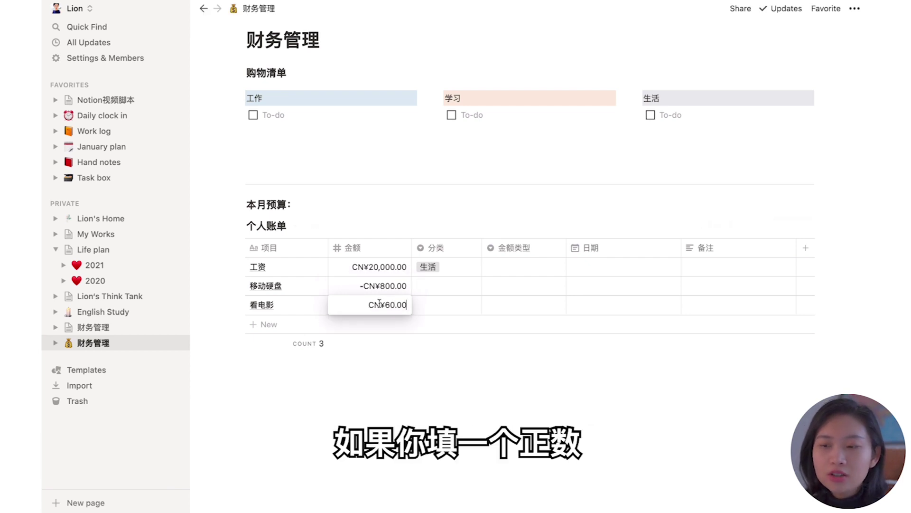
pyautogui.click(368, 304)
pyautogui.write('-')
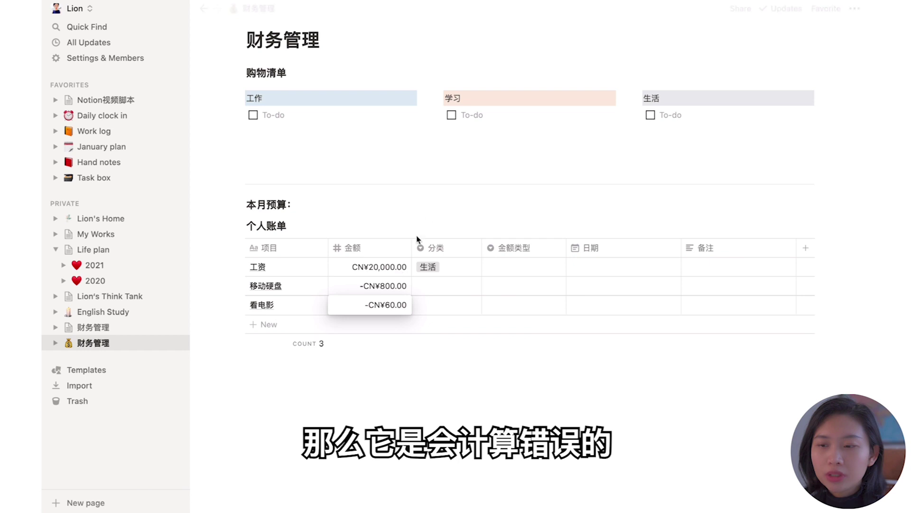
pyautogui.press('Return')
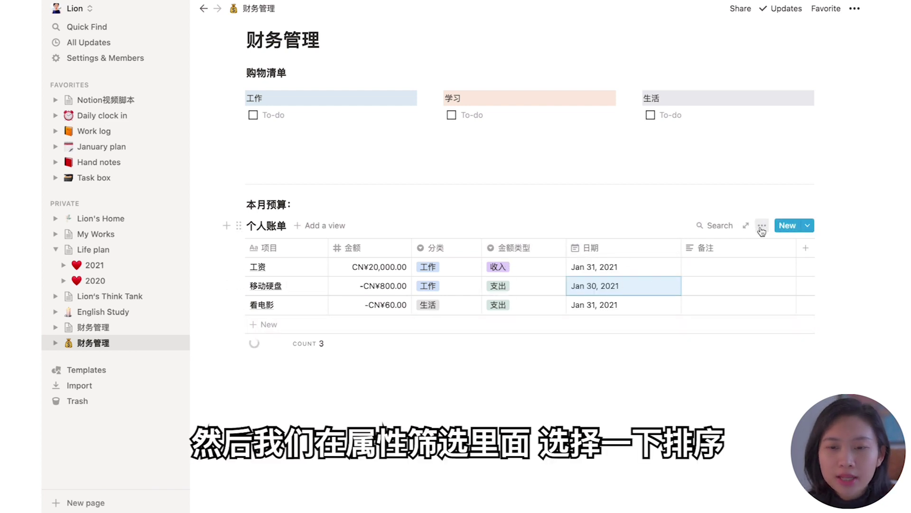
# Step: Sort the 个人账单 table by 日期 in descending order
pyautogui.click(761, 228)
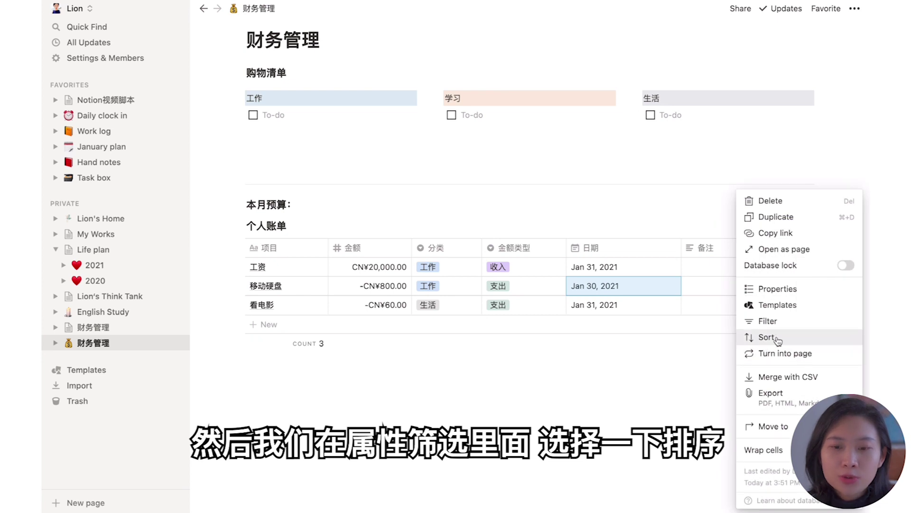
pyautogui.click(766, 337)
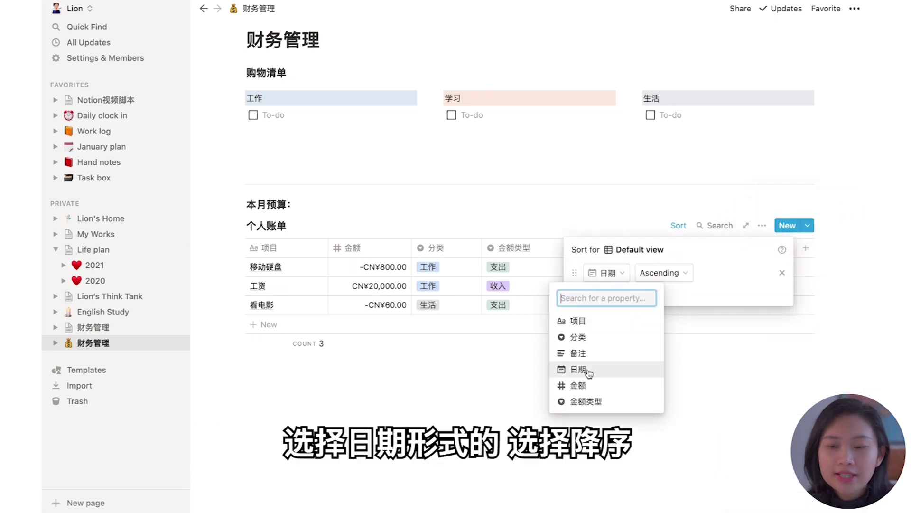
pyautogui.click(585, 373)
pyautogui.click(664, 272)
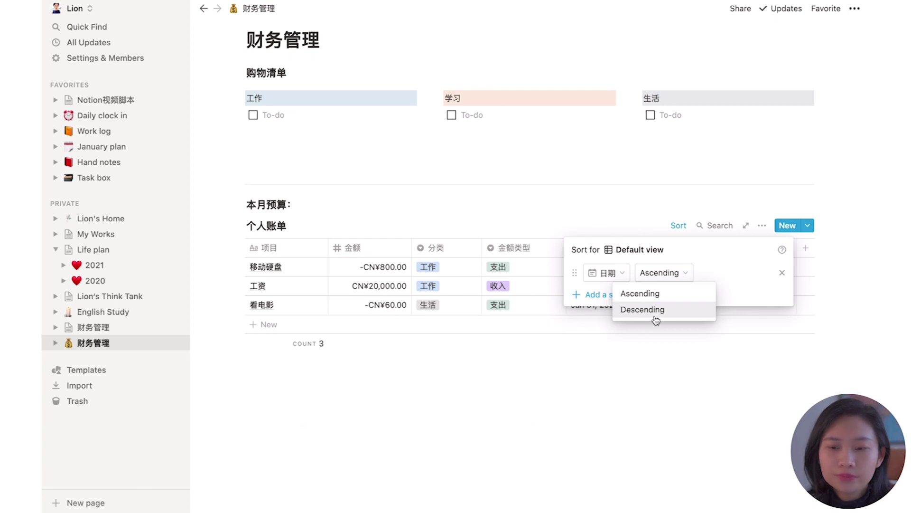
pyautogui.click(656, 320)
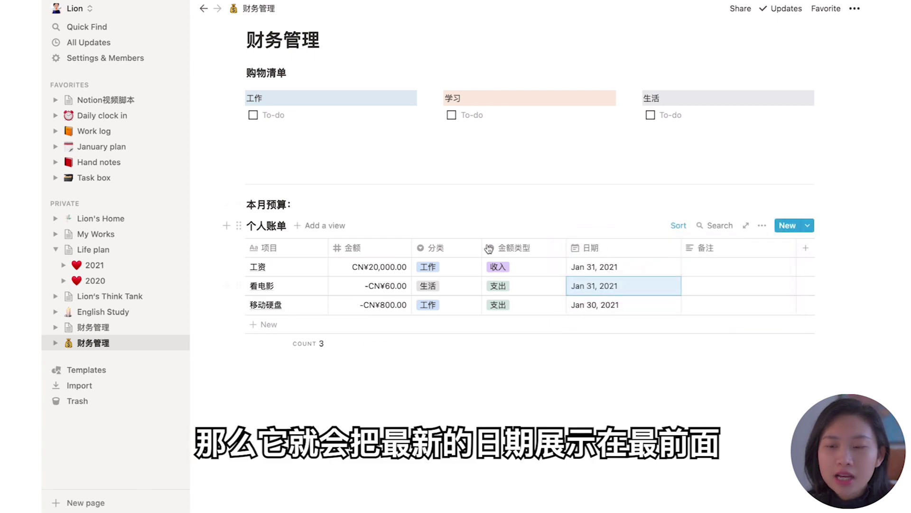
# Step: Add a filter to the 个人账单 table where 日期 is after the exact date Dec 31, 2020
pyautogui.click(762, 225)
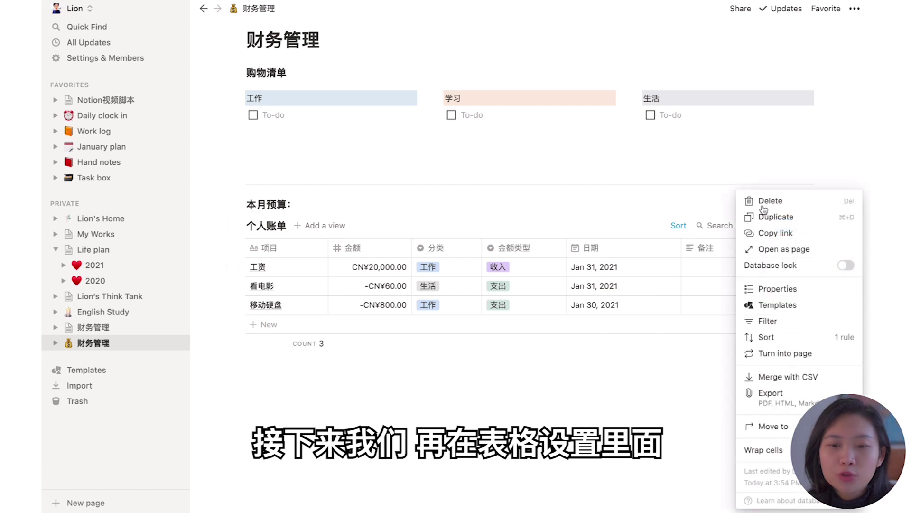
pyautogui.click(766, 327)
pyautogui.click(541, 333)
pyautogui.click(551, 355)
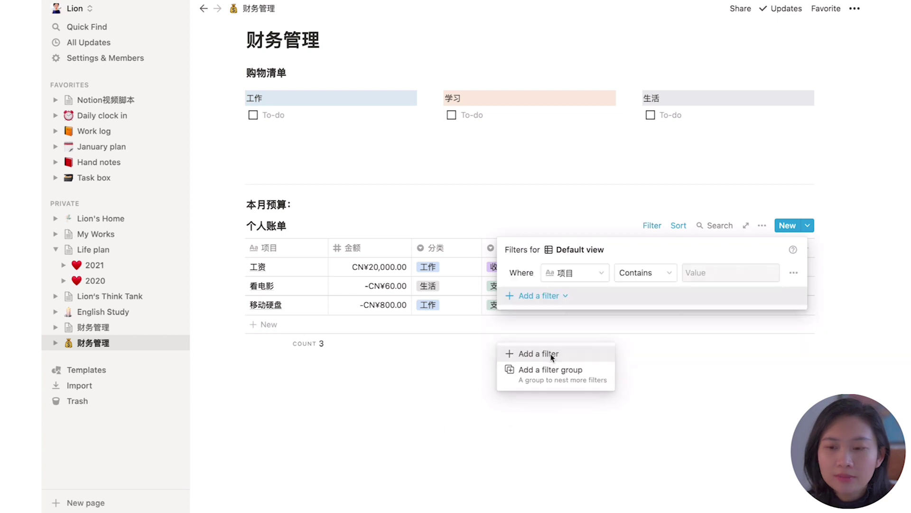
pyautogui.click(569, 272)
pyautogui.click(530, 371)
pyautogui.click(617, 272)
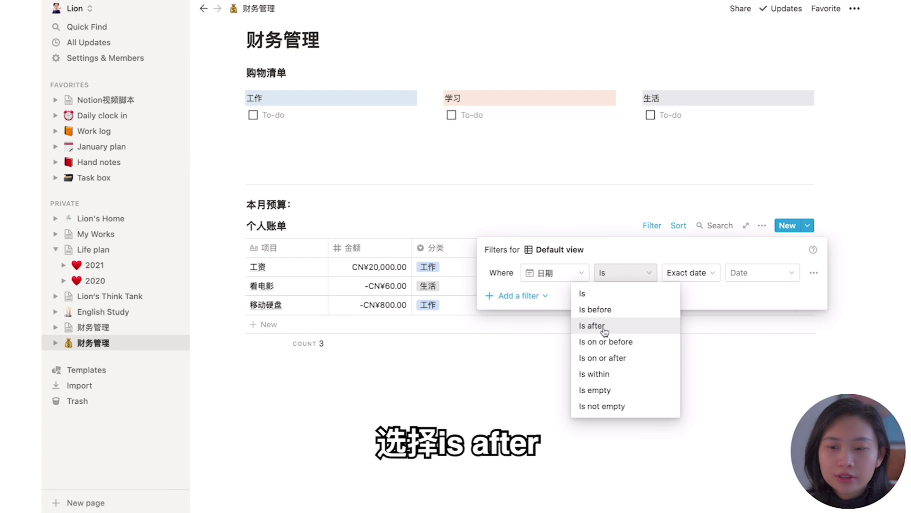
pyautogui.click(601, 329)
pyautogui.click(734, 277)
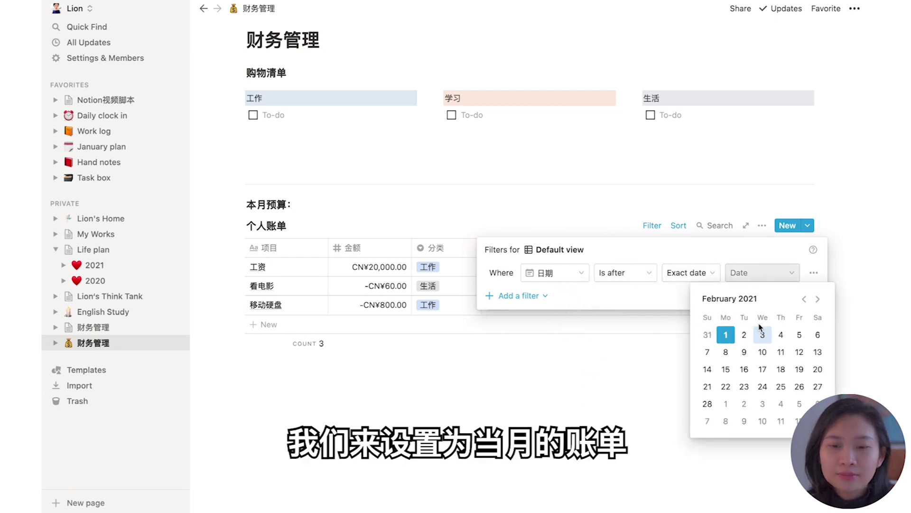
# Step: Add a second And filter where 日期 is before the exact date Mar 1, 2021
pyautogui.click(535, 298)
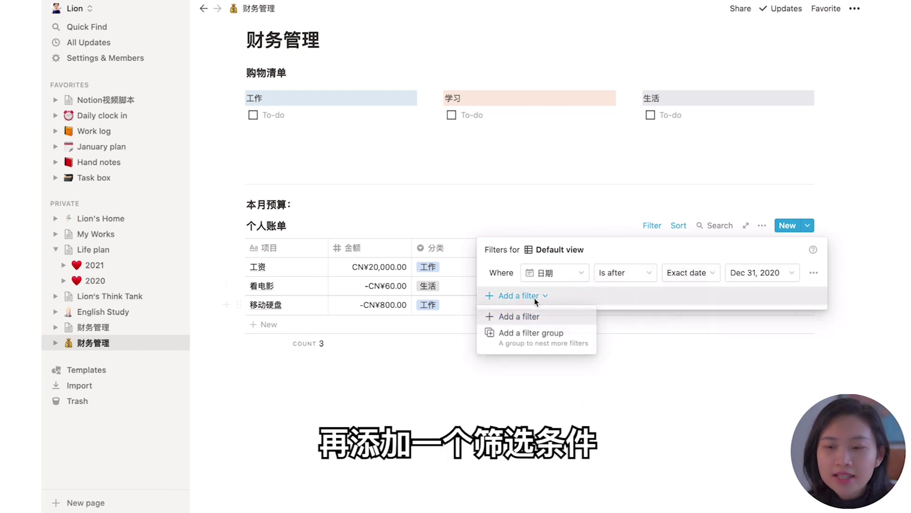
pyautogui.click(511, 319)
pyautogui.click(625, 295)
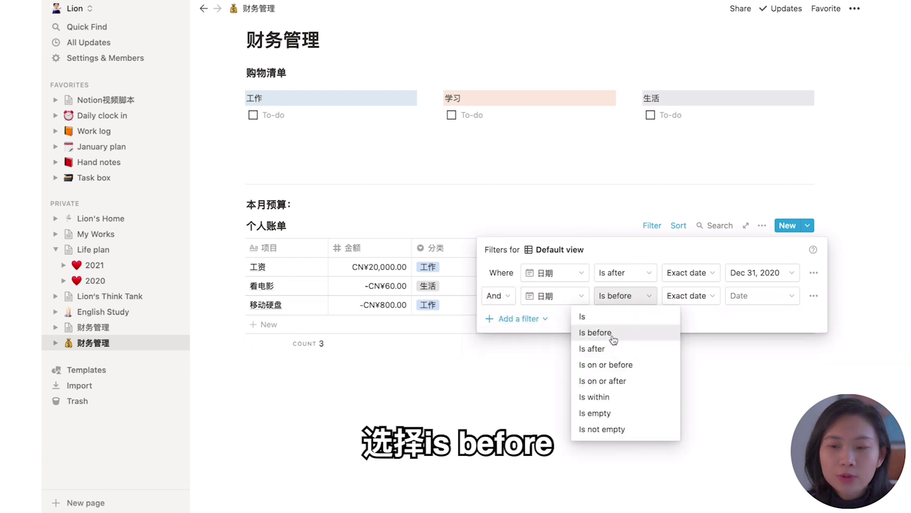
pyautogui.click(610, 332)
pyautogui.click(691, 295)
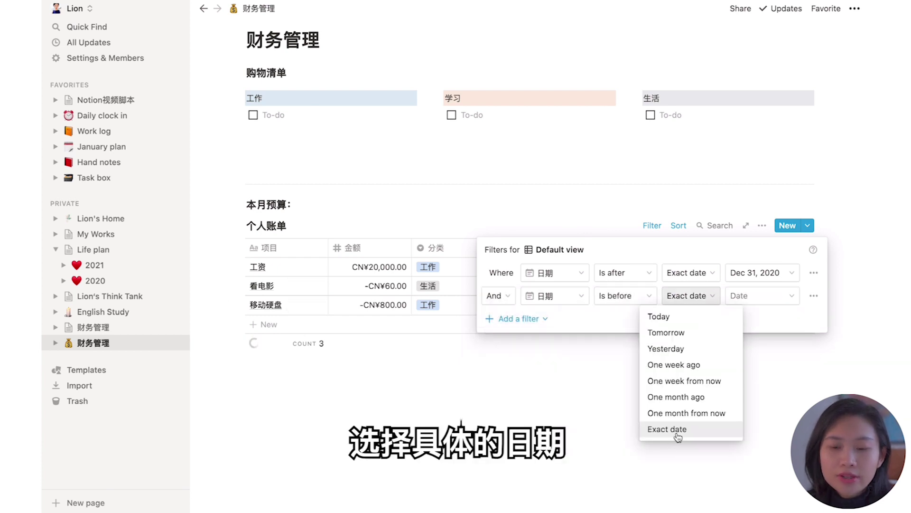
pyautogui.click(683, 429)
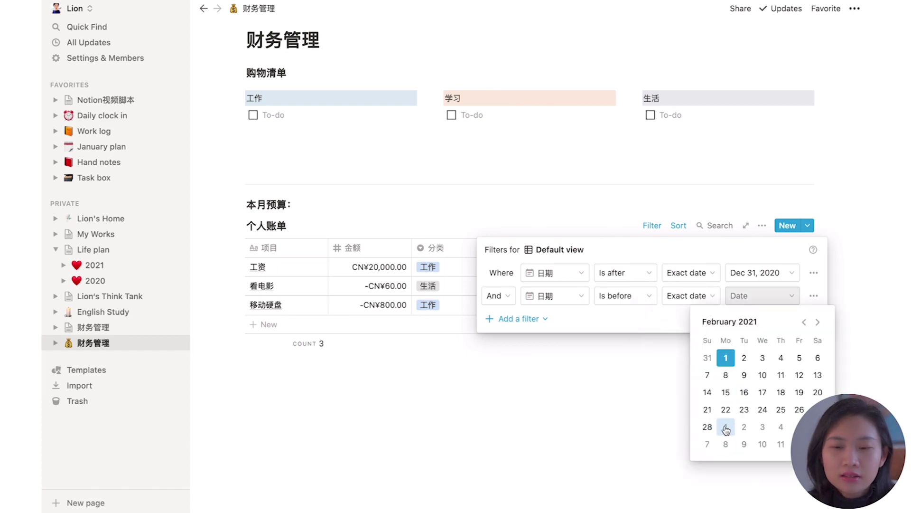
pyautogui.click(725, 427)
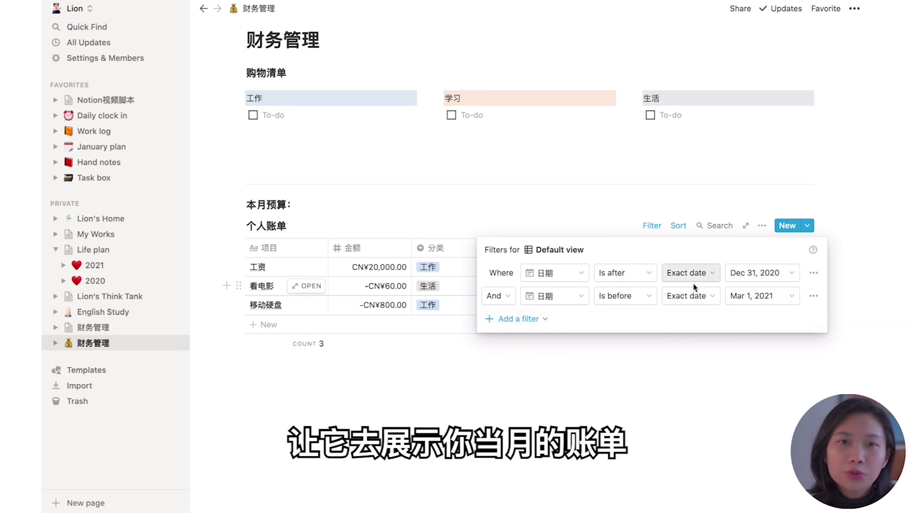
# Step: Add a new table view named 支出 to the 个人账单 database
pyautogui.click(694, 210)
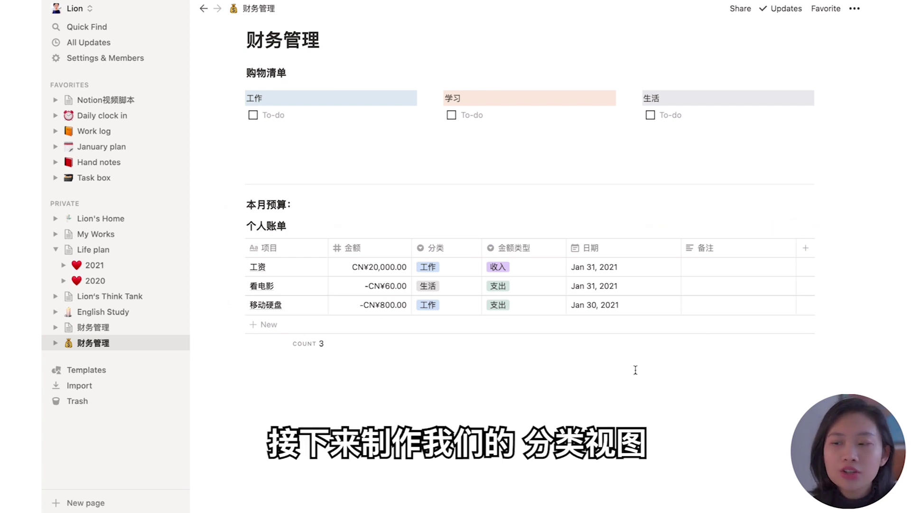
pyautogui.click(320, 225)
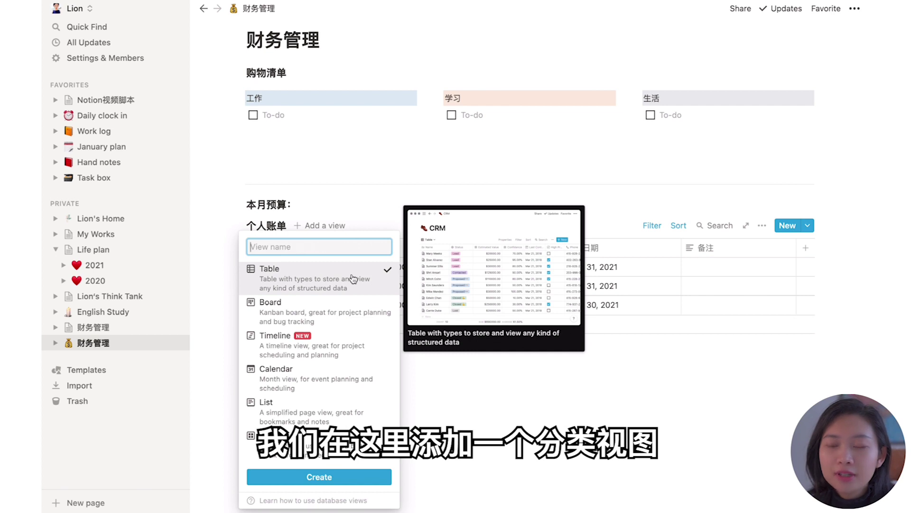
pyautogui.write('支出')
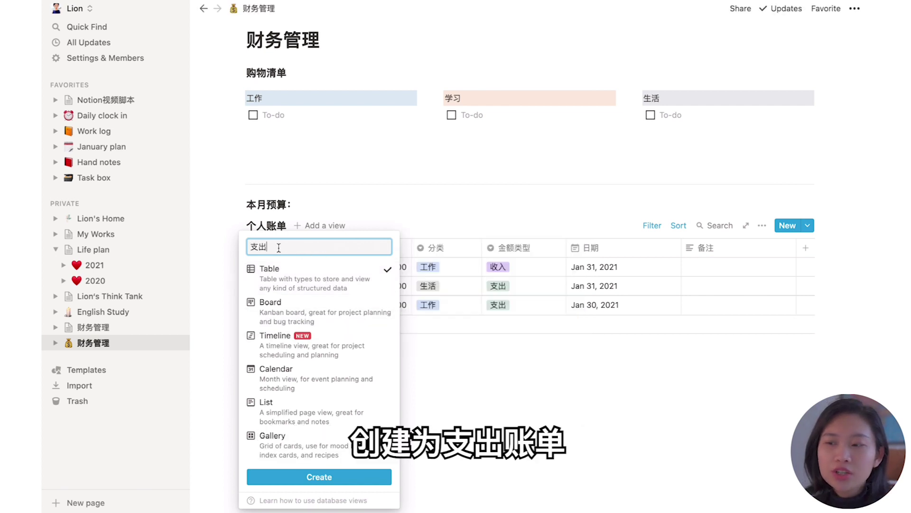
pyautogui.click(319, 477)
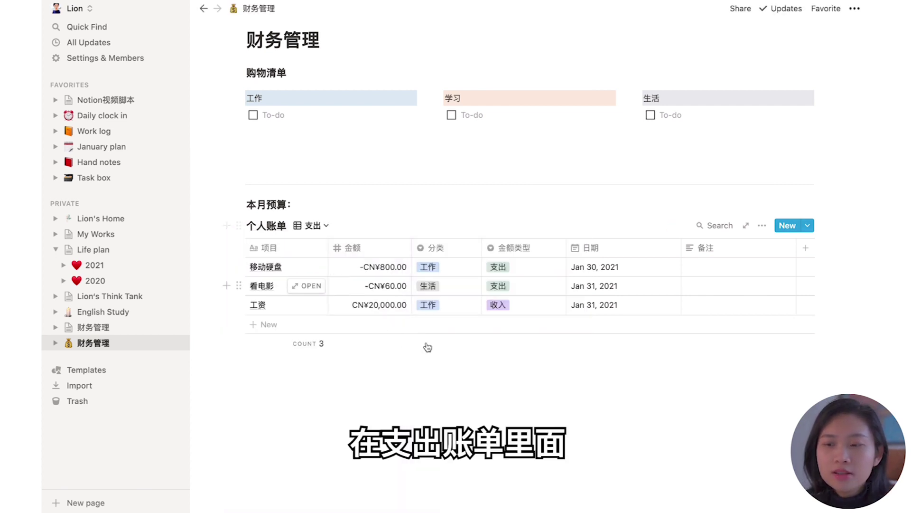
# Step: Add a filter to the 支出 view where 金额类型 is 支出
pyautogui.click(762, 226)
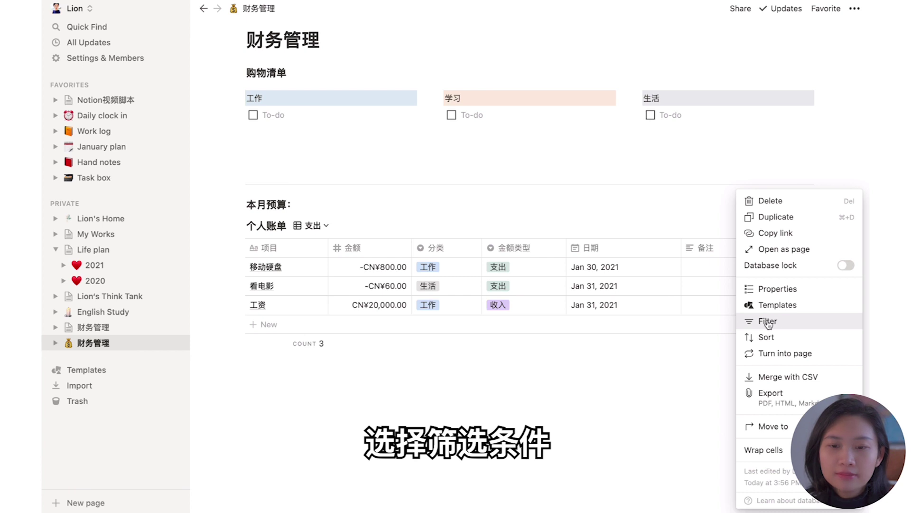
pyautogui.click(768, 322)
pyautogui.click(563, 333)
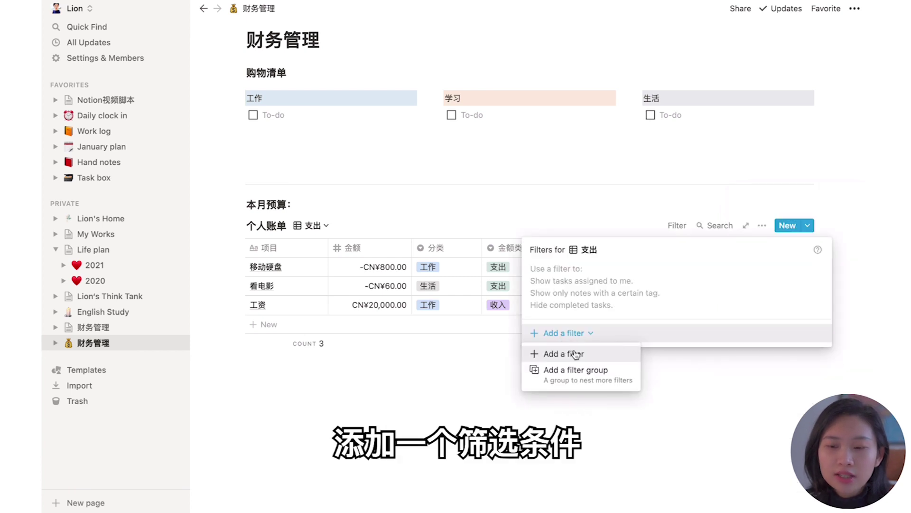
pyautogui.click(576, 354)
pyautogui.click(599, 272)
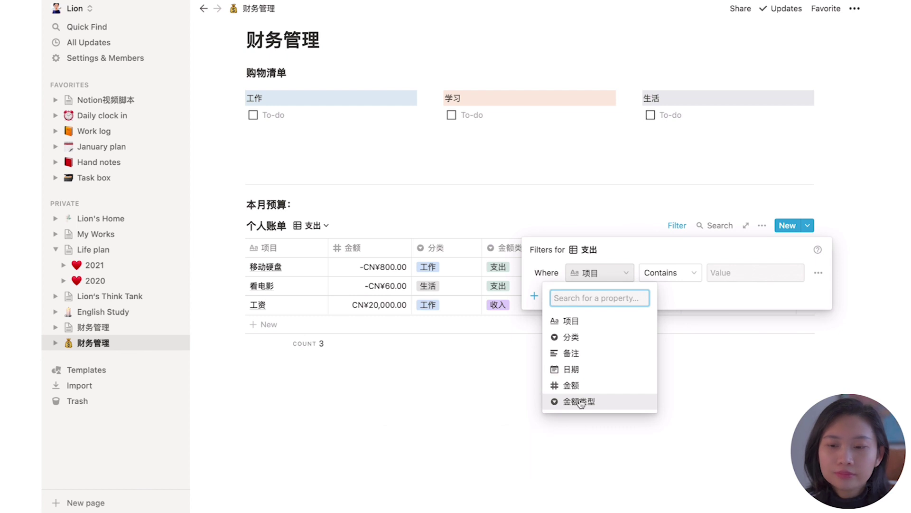
pyautogui.click(579, 402)
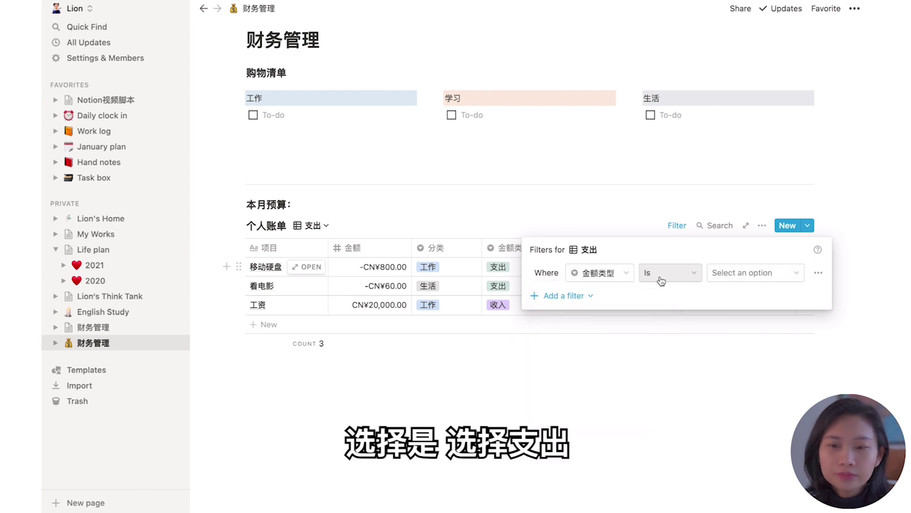
pyautogui.click(731, 274)
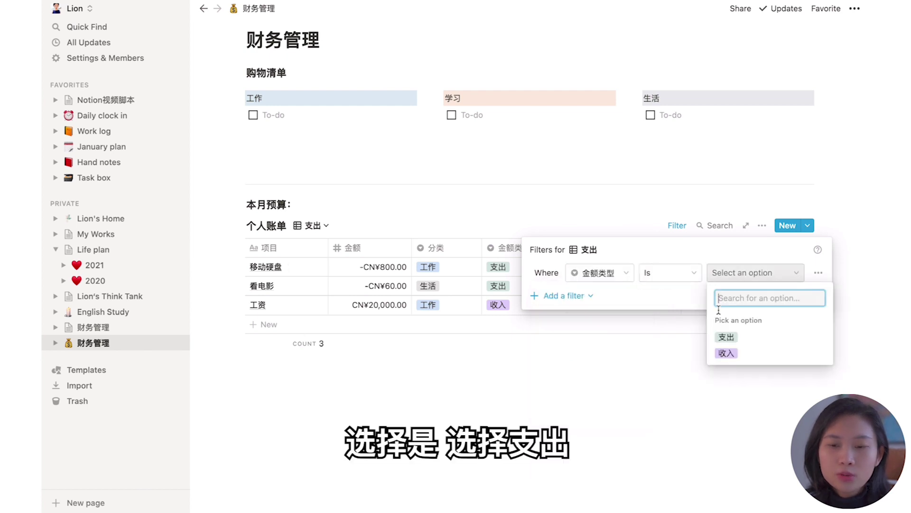
pyautogui.click(726, 337)
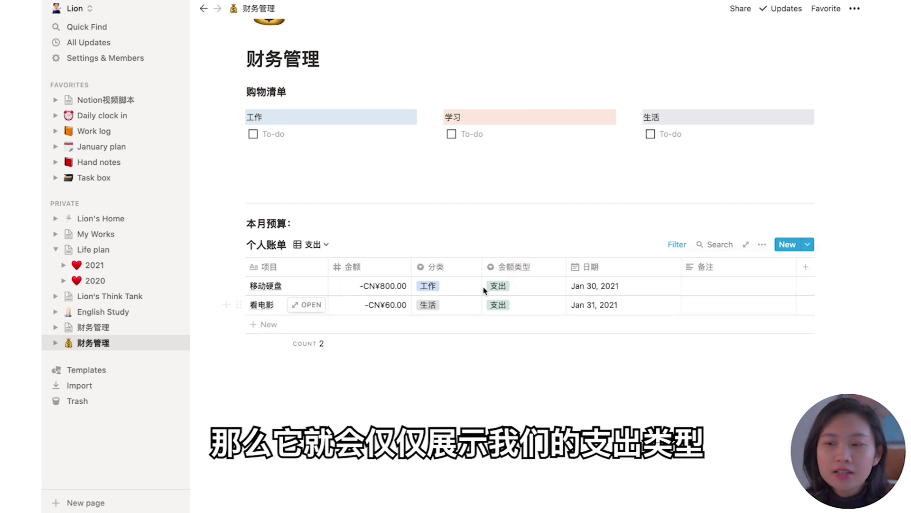
# Step: Add another table view named 收入 to the 个人账单 database
pyautogui.click(311, 244)
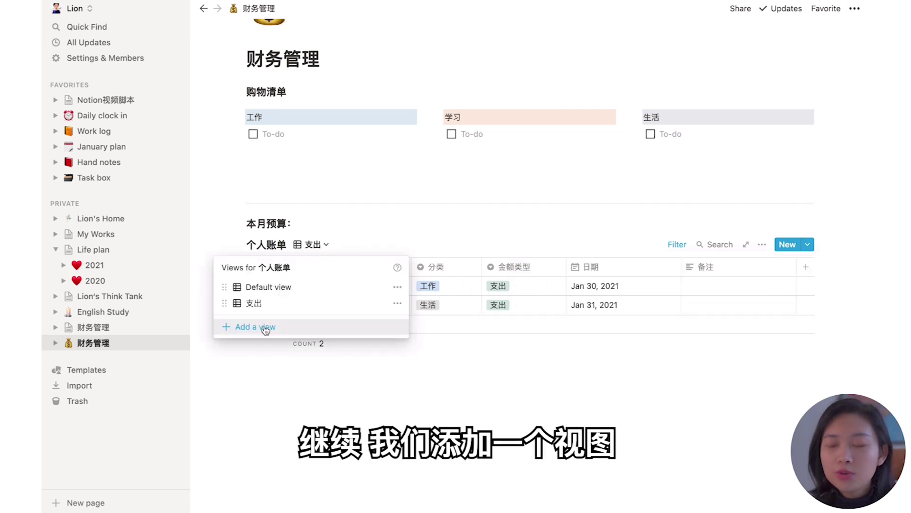
pyautogui.click(255, 327)
pyautogui.write('收入')
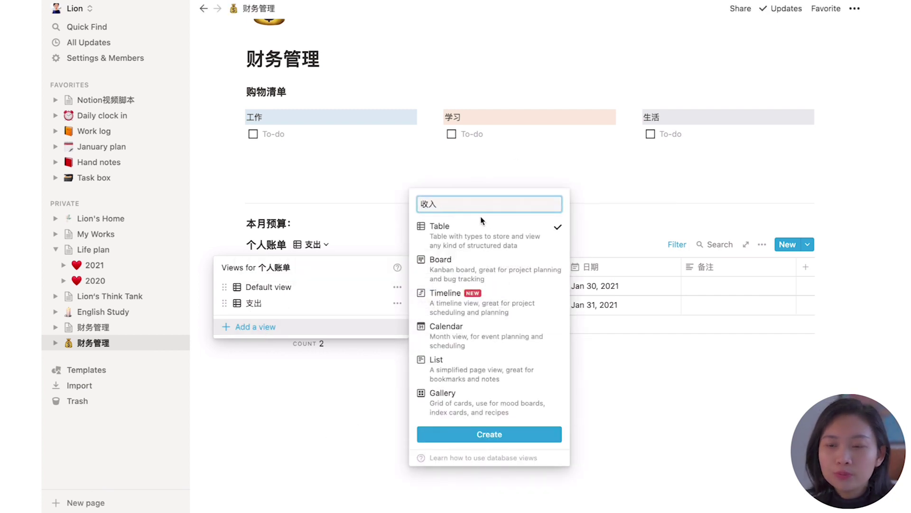
pyautogui.press('Return')
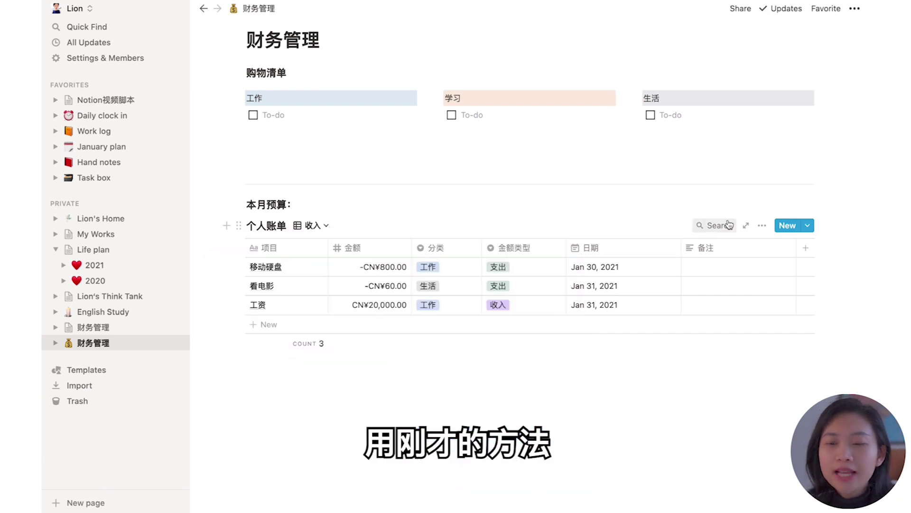
# Step: Add a filter to the 收入 view where 金额类型 is 收入
pyautogui.click(762, 228)
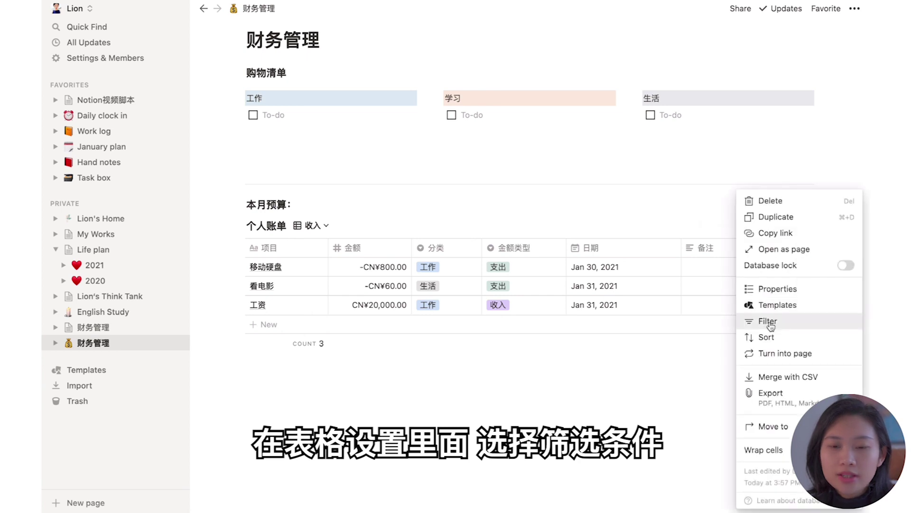
pyautogui.click(767, 321)
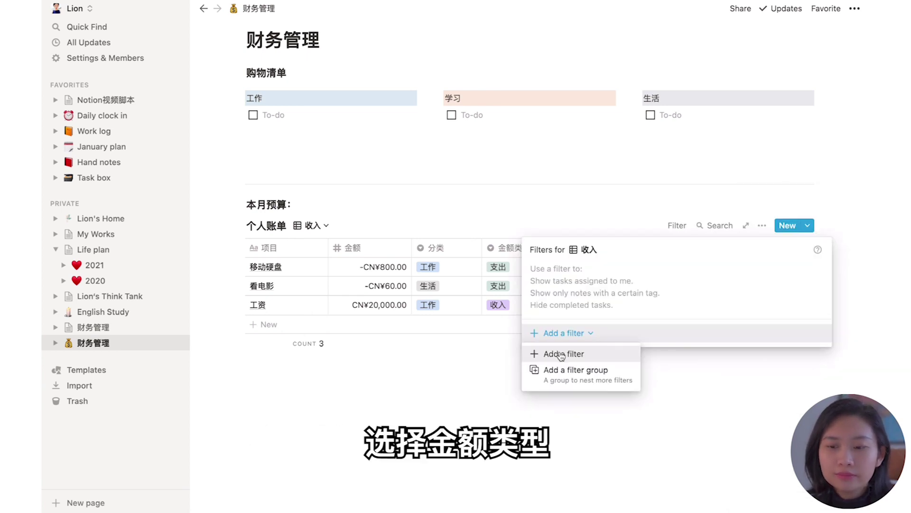
pyautogui.click(561, 353)
pyautogui.click(581, 402)
pyautogui.click(716, 273)
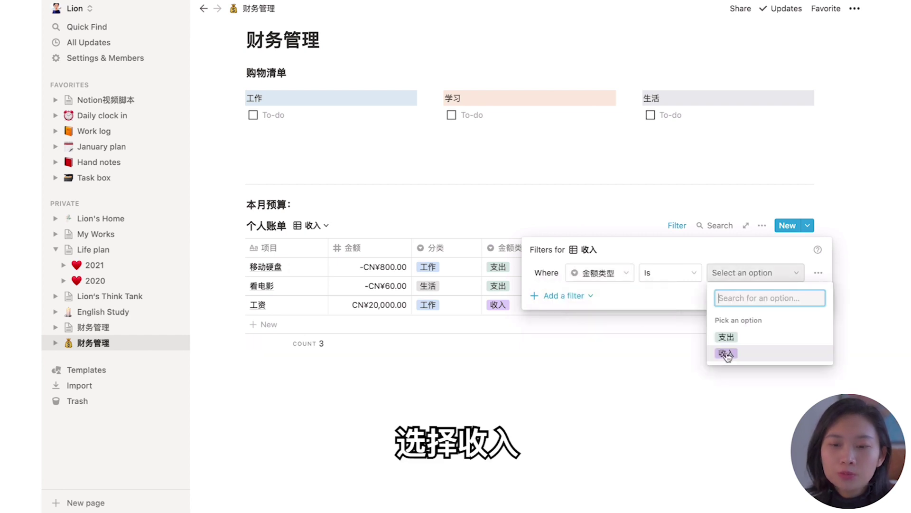
pyautogui.click(726, 354)
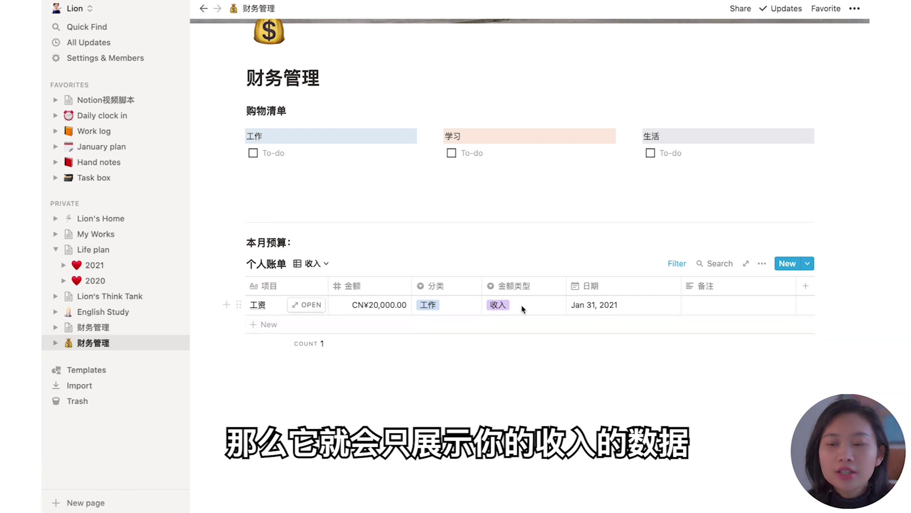
# Step: Rename the default view of the 个人账单 database as 所有账单
pyautogui.click(311, 263)
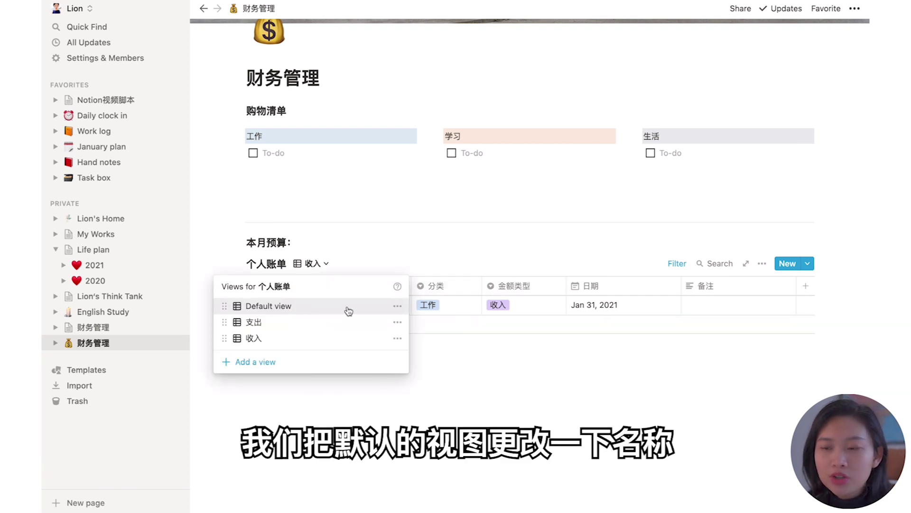
pyautogui.click(397, 308)
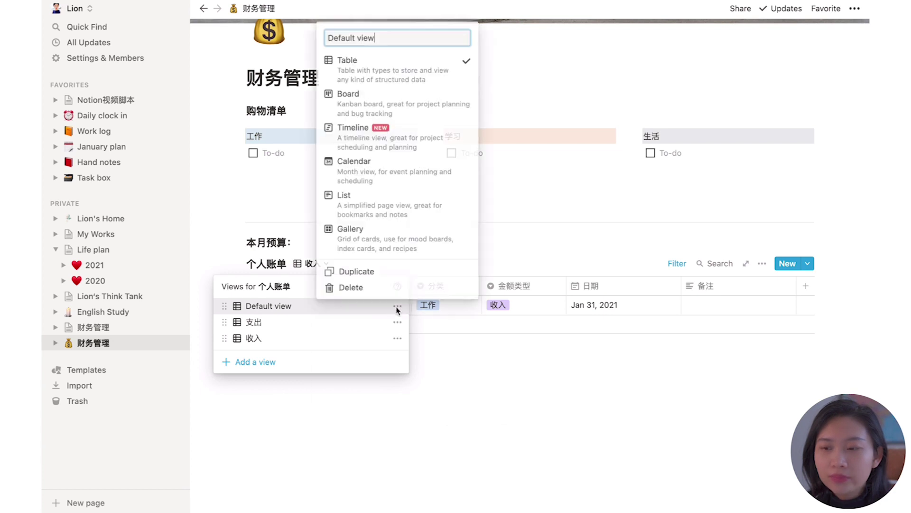
pyautogui.press('BackSpace')
pyautogui.press('BackSpace')
pyautogui.press('BackSpace')
pyautogui.press('BackSpace')
pyautogui.press('BackSpace')
pyautogui.press('BackSpace')
pyautogui.press('BackSpace')
pyautogui.press('BackSpace')
pyautogui.press('BackSpace')
pyautogui.press('BackSpace')
pyautogui.press('BackSpace')
pyautogui.press('BackSpace')
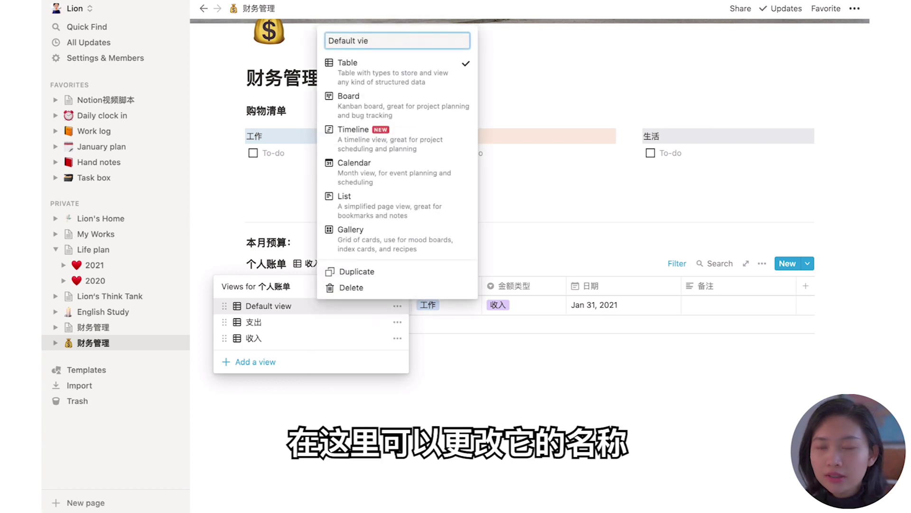
pyautogui.write('所有账单')
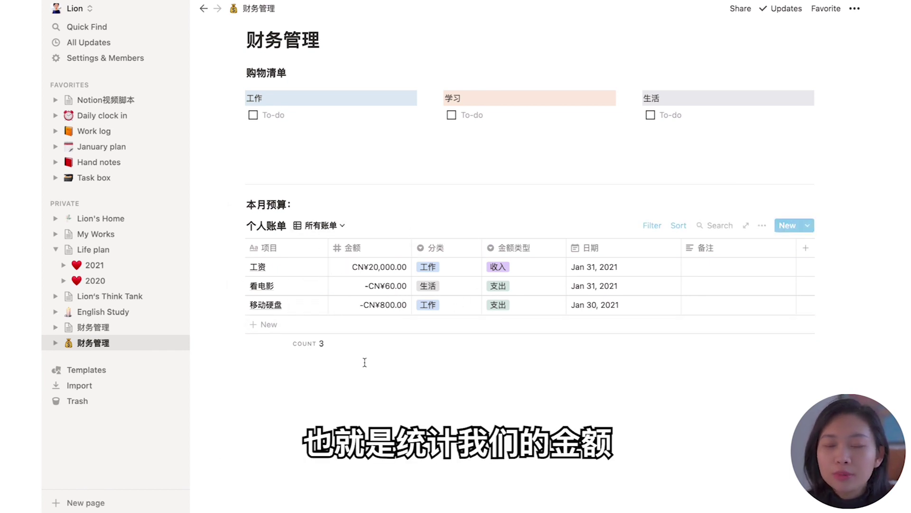
pyautogui.moveTo(368, 345)
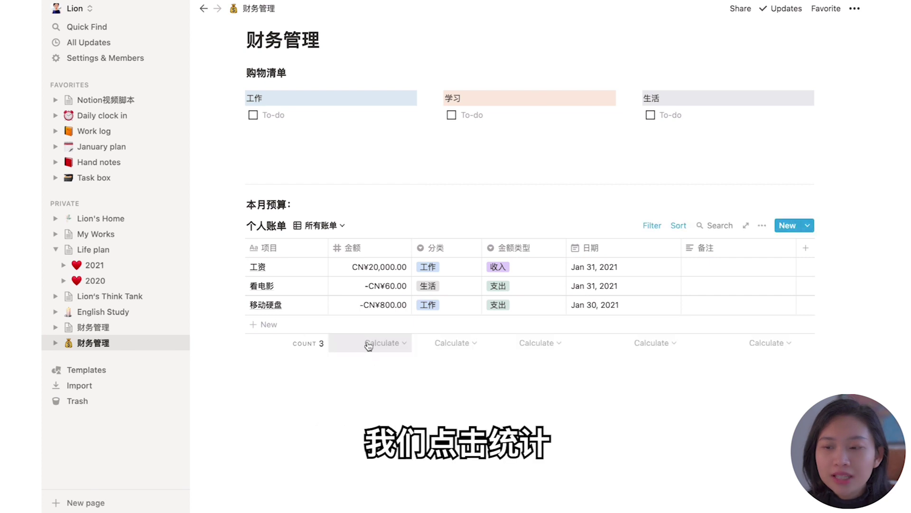
pyautogui.click(394, 348)
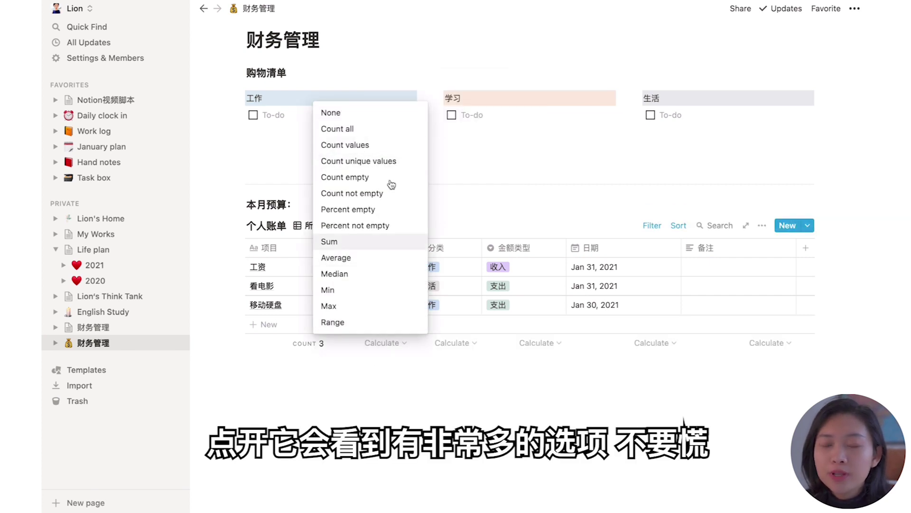
pyautogui.moveTo(374, 244)
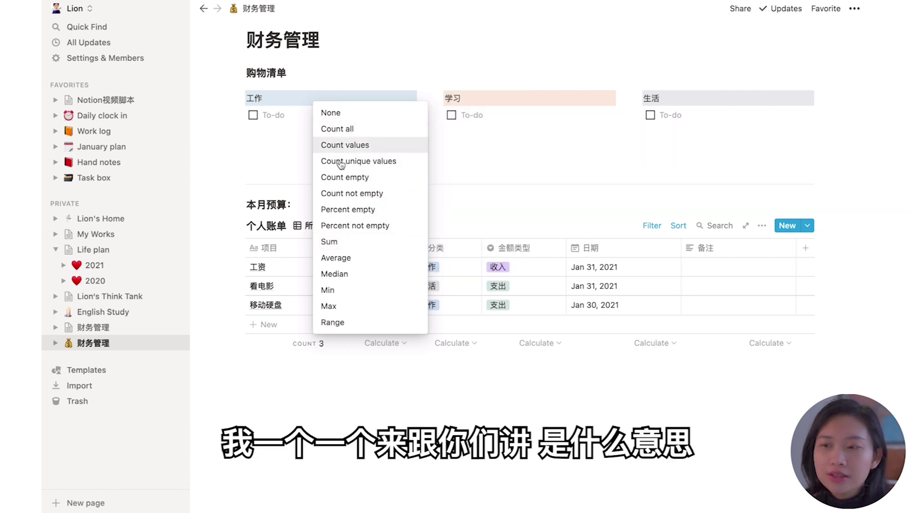
pyautogui.moveTo(349, 224)
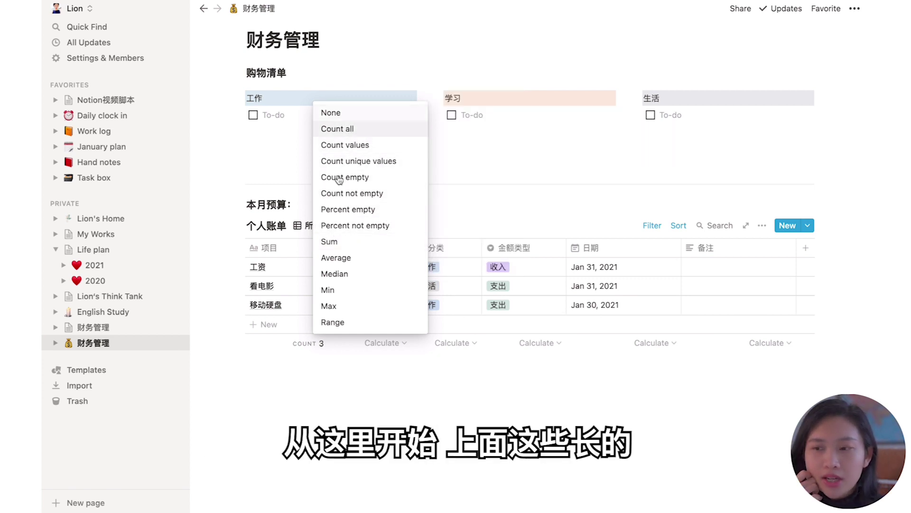
pyautogui.click(460, 222)
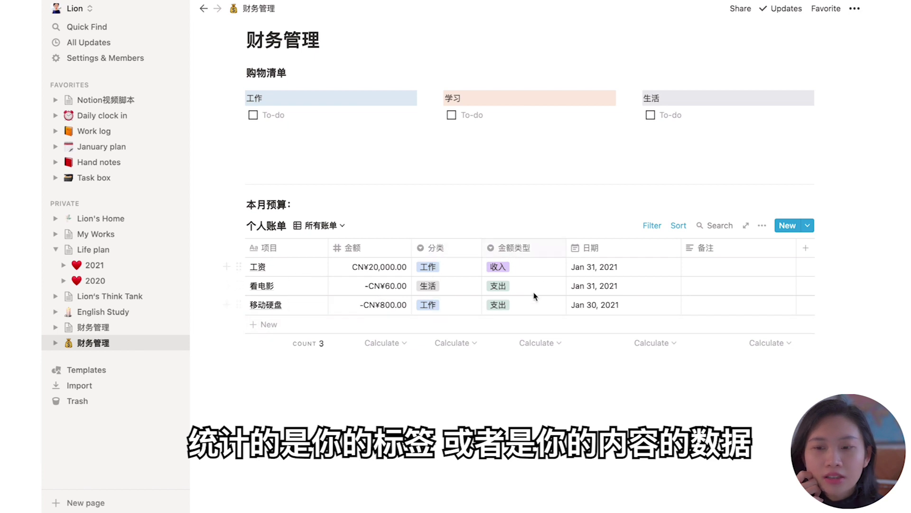
# Step: Try the Count all calculation under the 金额 column and replace it with Count values
pyautogui.click(384, 343)
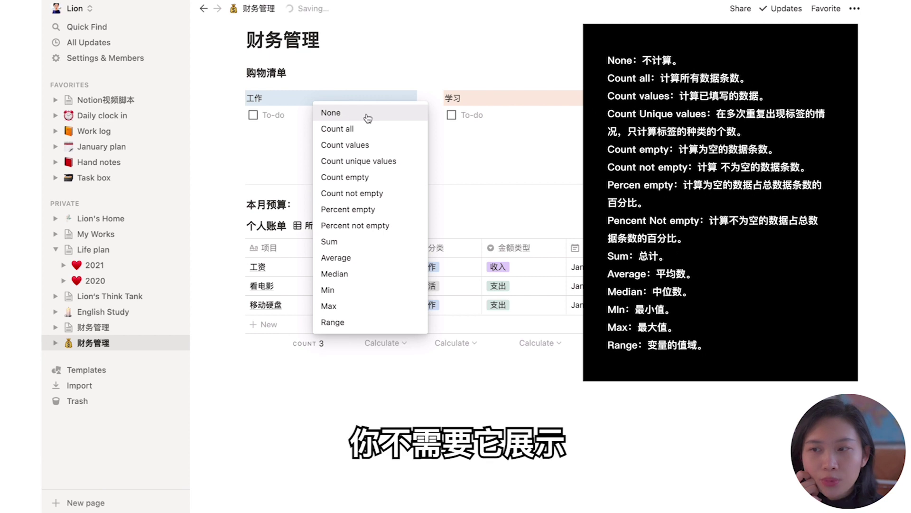
pyautogui.click(338, 130)
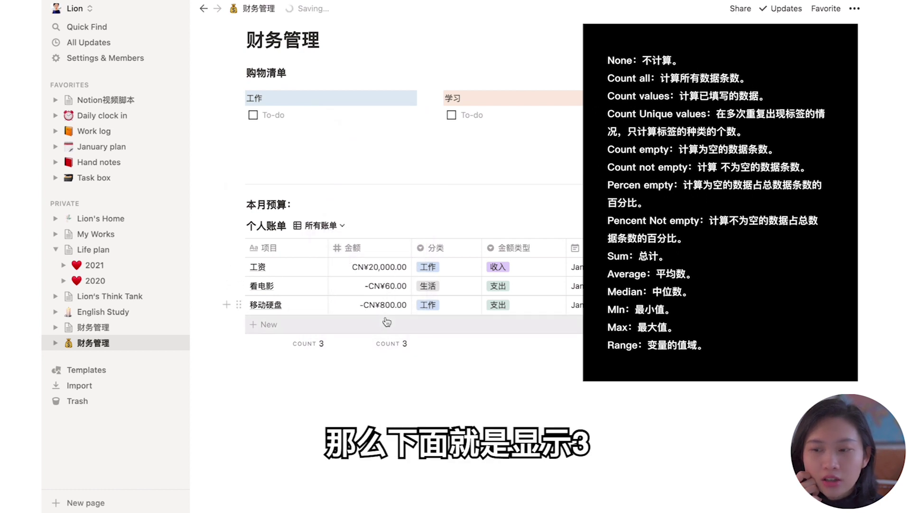
pyautogui.click(398, 348)
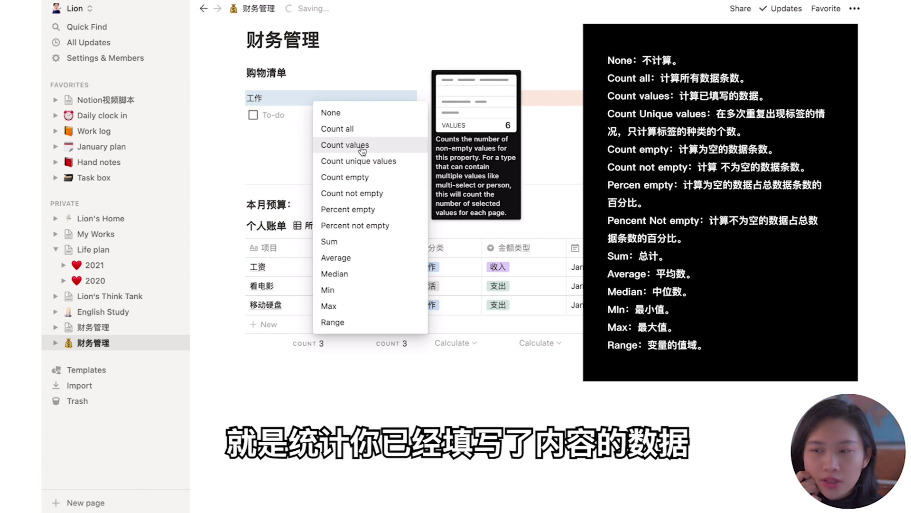
pyautogui.click(363, 148)
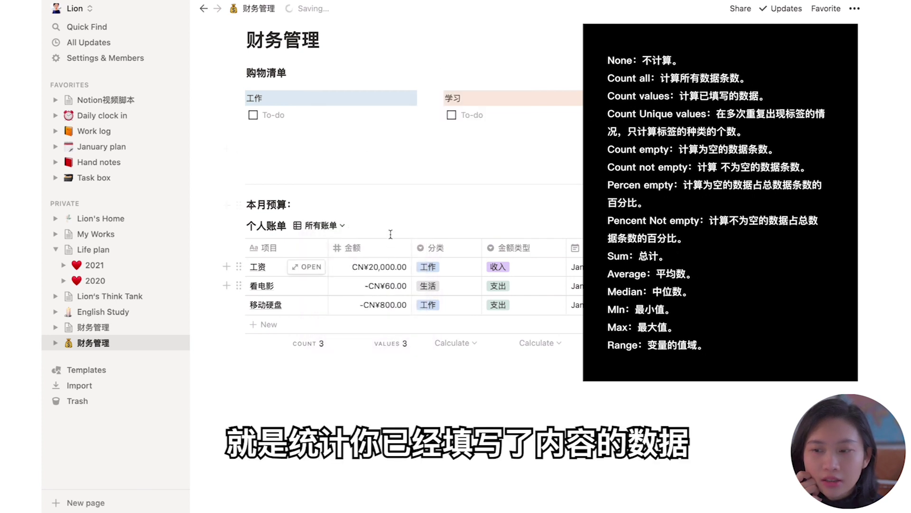
# Step: Calculate Count unique values under the 分类 column of the 所有账单 view
pyautogui.click(387, 342)
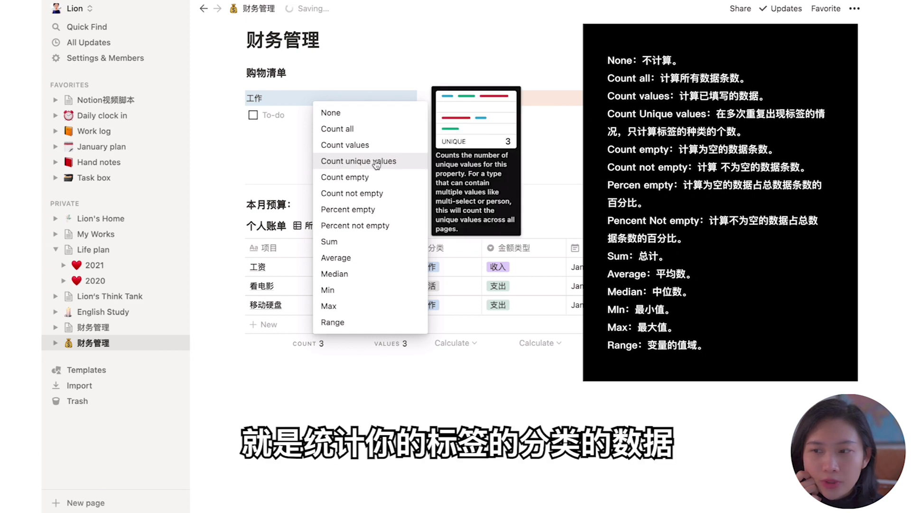
pyautogui.click(433, 327)
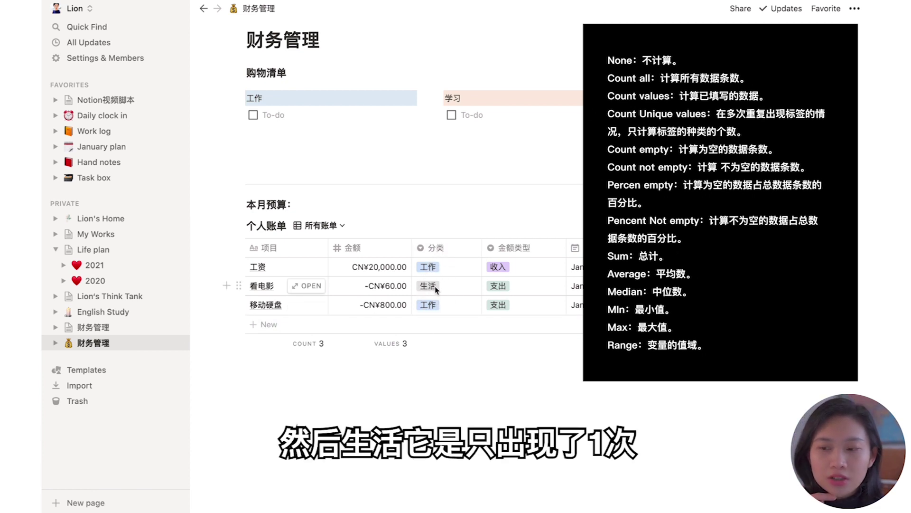
pyautogui.click(451, 343)
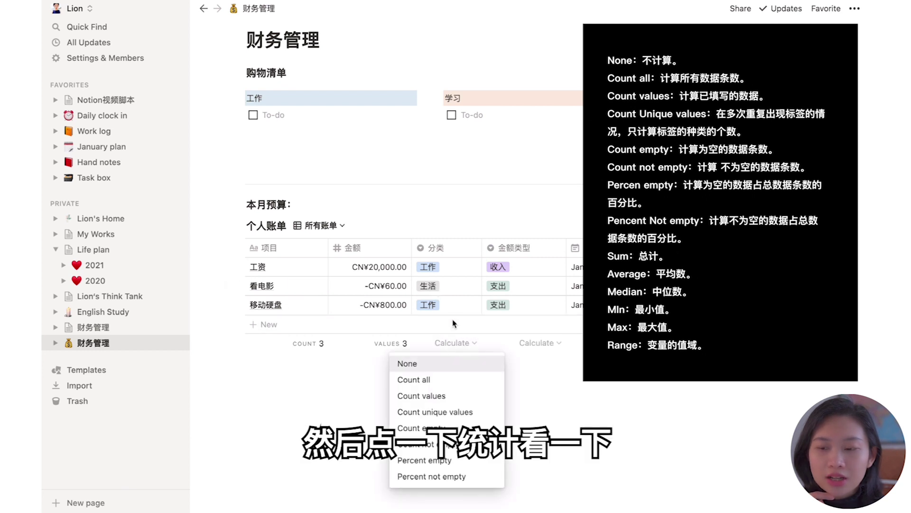
pyautogui.click(449, 412)
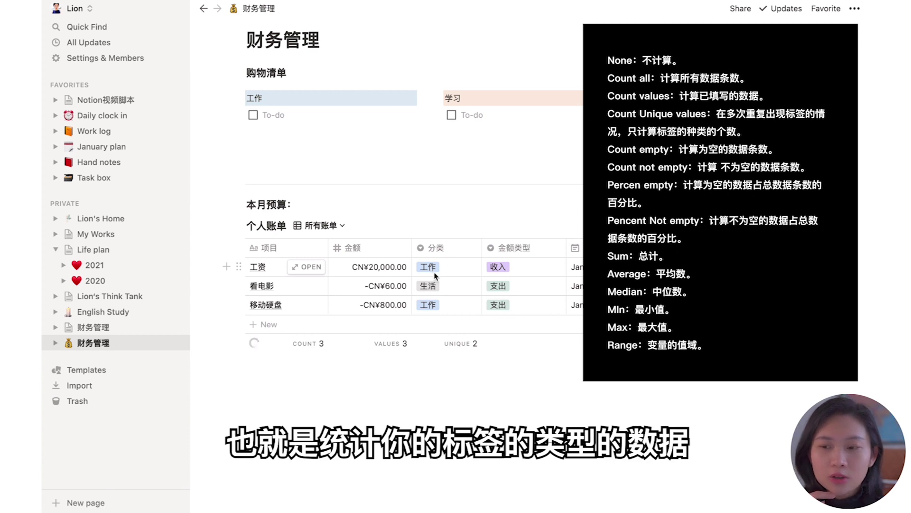
# Step: Try the Count empty and Count not empty calculations under the 金额 column of the 所有账单 view
pyautogui.click(391, 343)
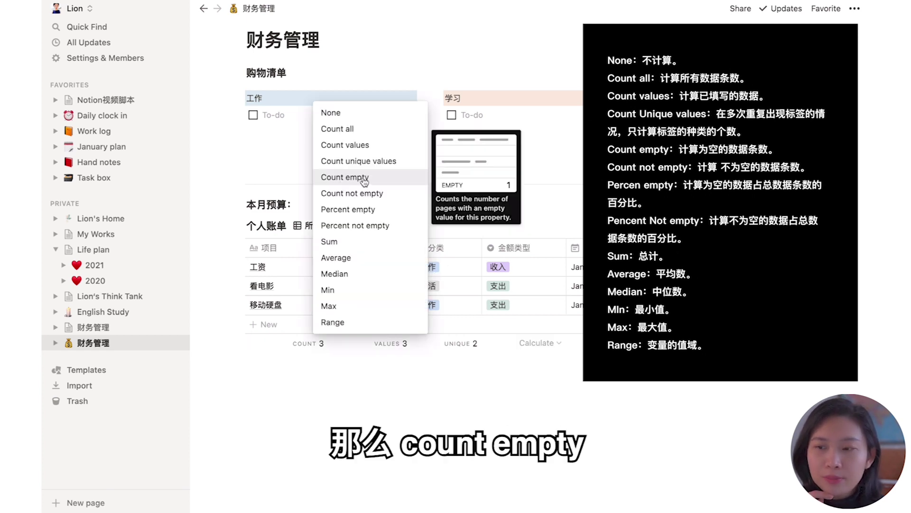
pyautogui.click(378, 181)
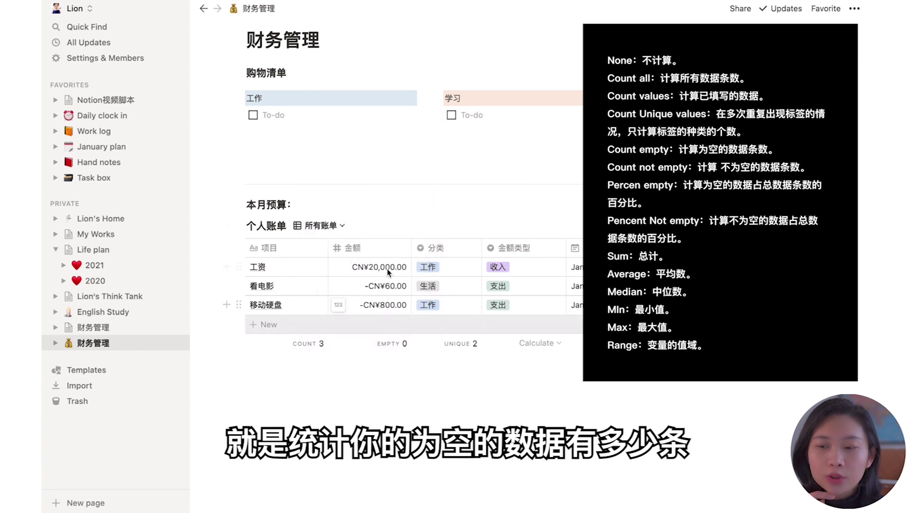
pyautogui.click(374, 346)
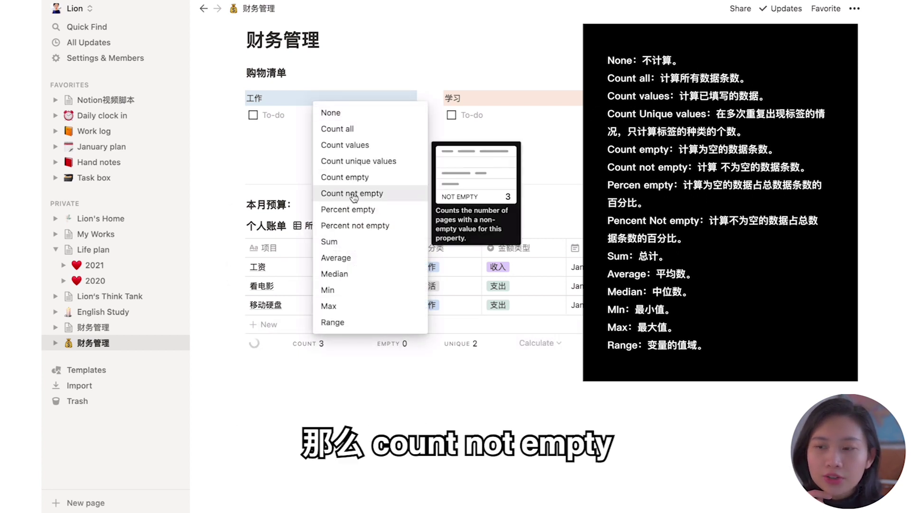
pyautogui.click(371, 195)
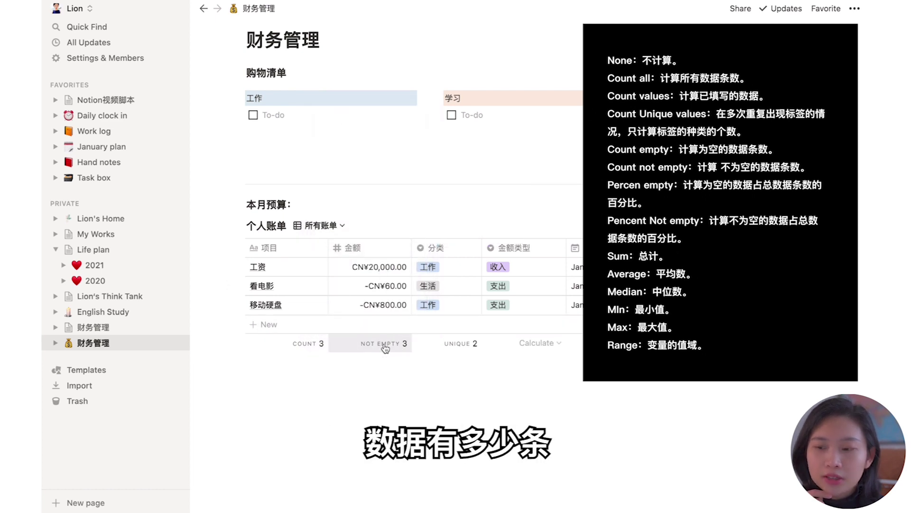
# Step: Try the Percent empty and Percent not empty calculations under the 金额 column of the 所有账单 view
pyautogui.click(385, 347)
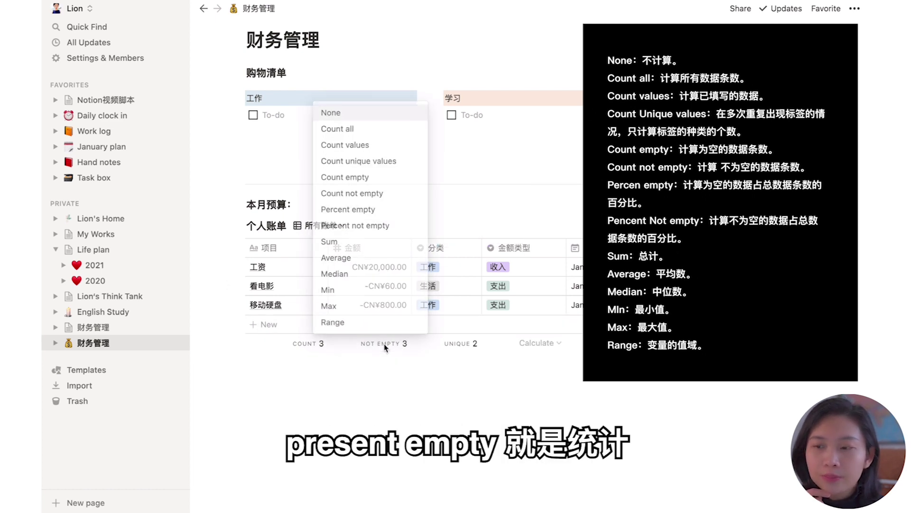
pyautogui.click(370, 210)
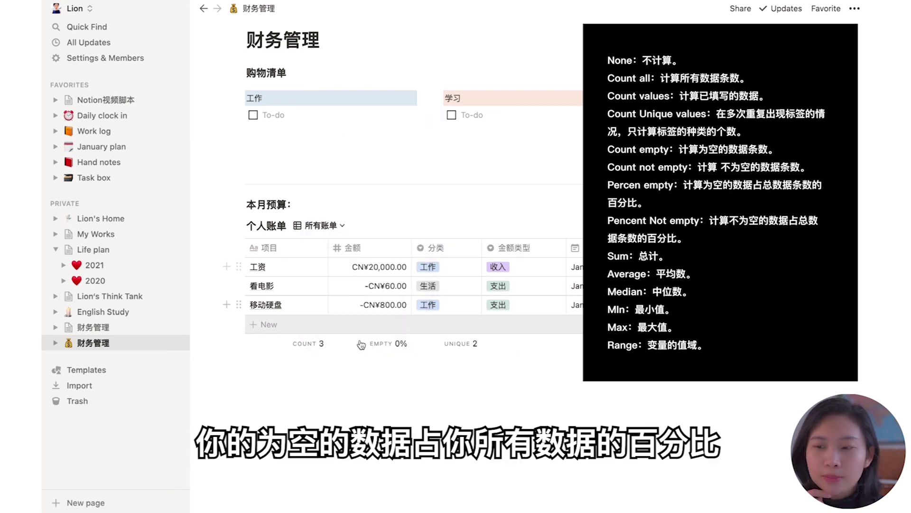
pyautogui.click(362, 345)
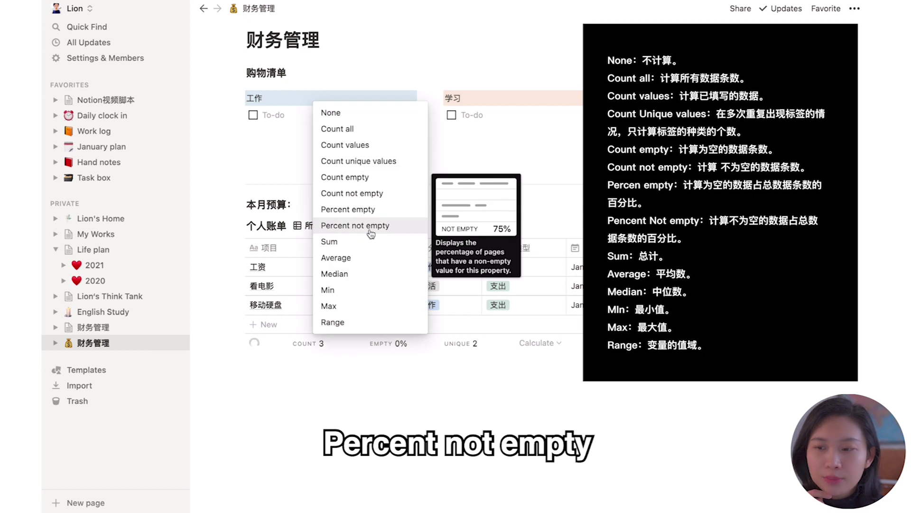
pyautogui.click(370, 229)
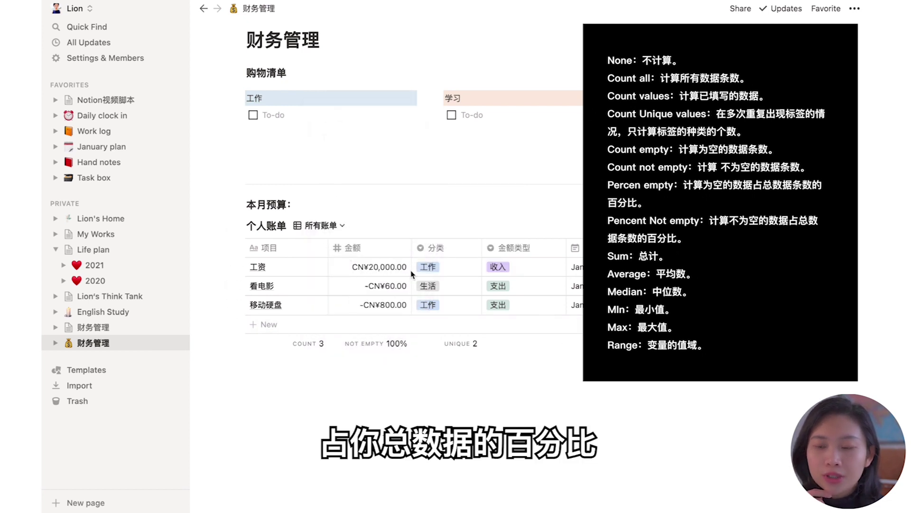
# Step: Set the calculation under the 金额 column of the 所有账单 view to Sum
pyautogui.click(375, 343)
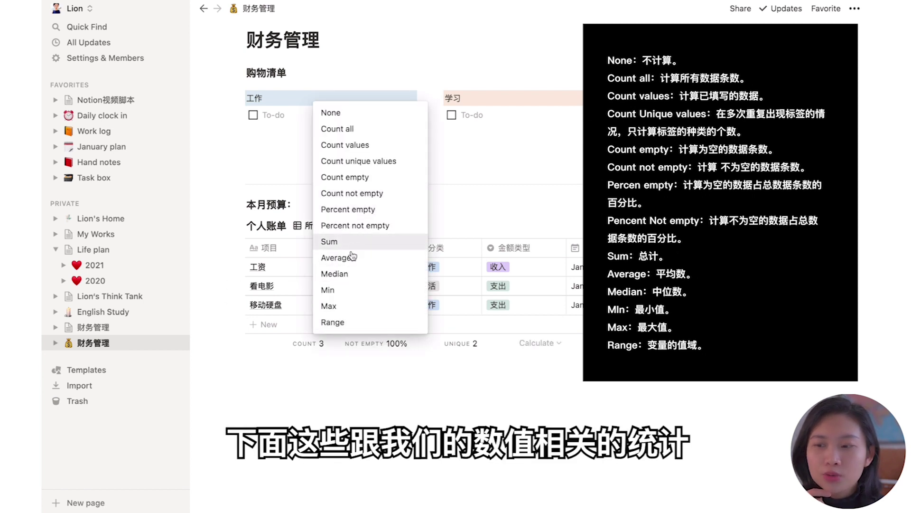
pyautogui.press('Escape')
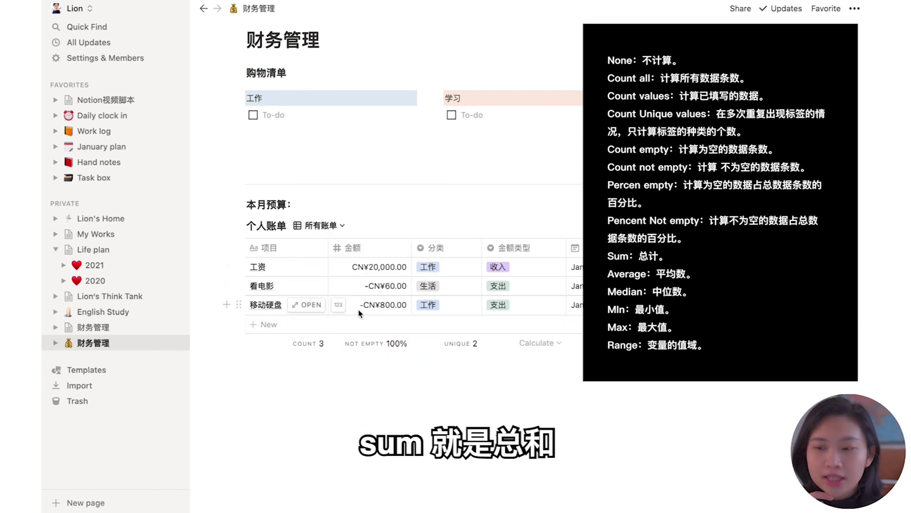
pyautogui.click(375, 342)
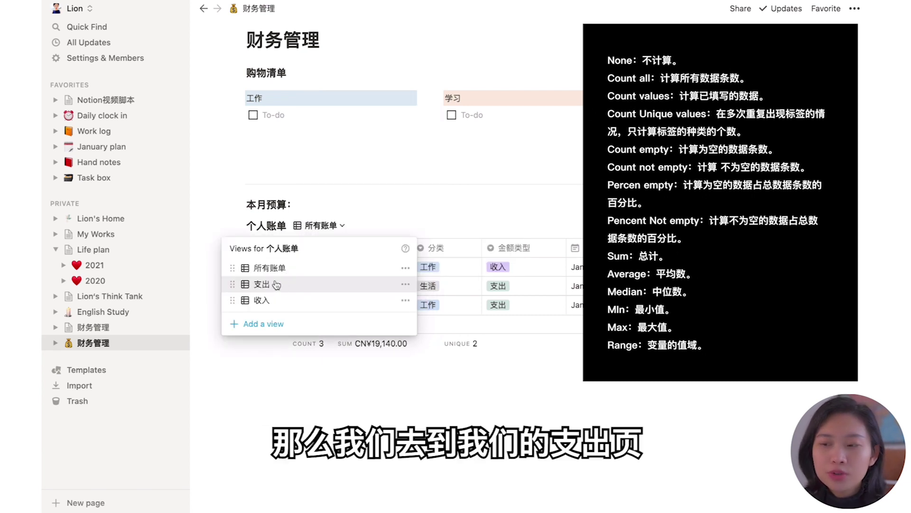
# Step: Calculate the Sum of the 金额 column in both the 支出 and 收入 views of 个人账单
pyautogui.click(264, 285)
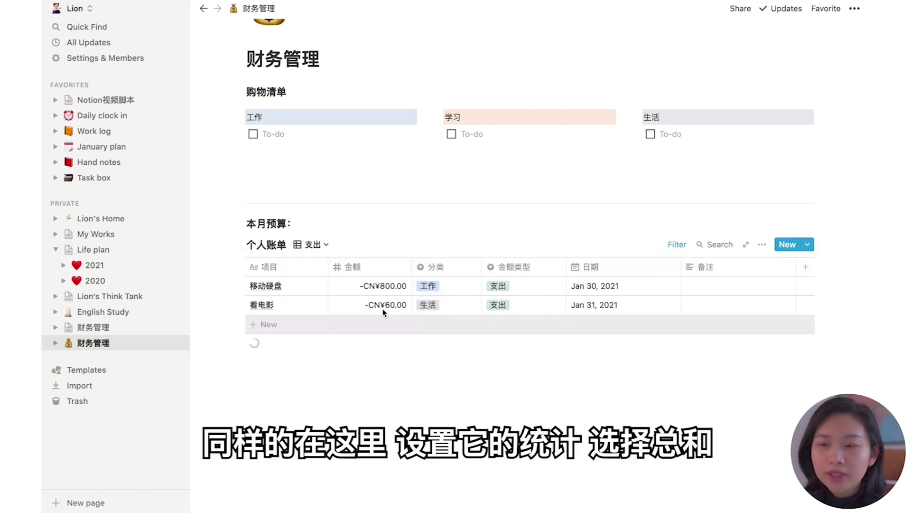
pyautogui.click(374, 349)
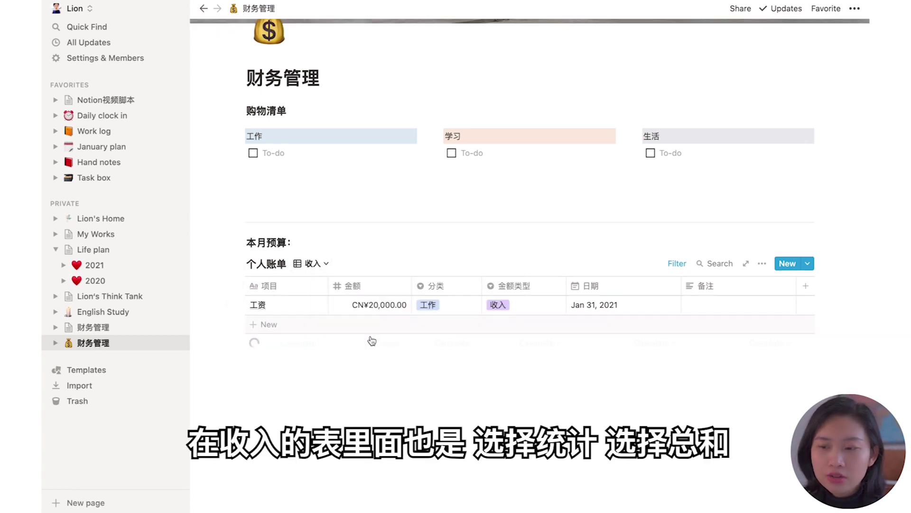
pyautogui.click(373, 342)
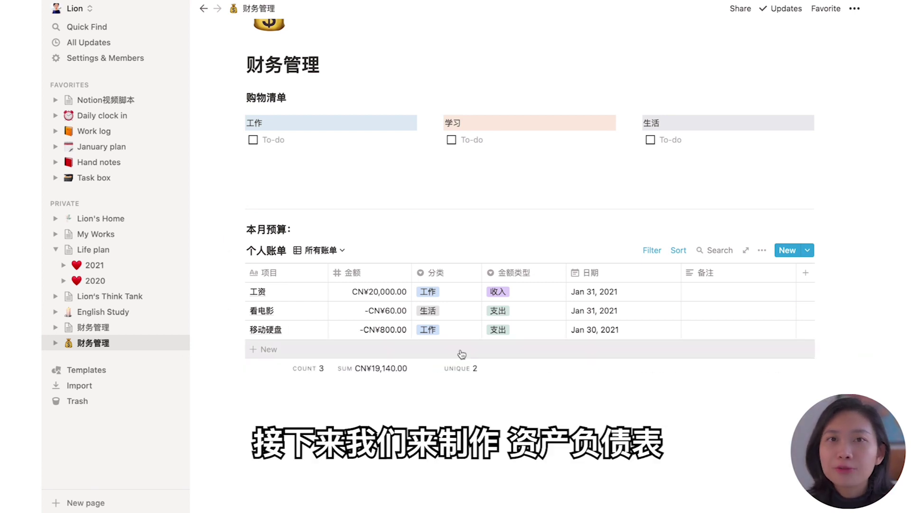
# Step: Add a divider below the 个人账单 table and insert an inline table named 资产负债表 beneath it
pyautogui.click(461, 394)
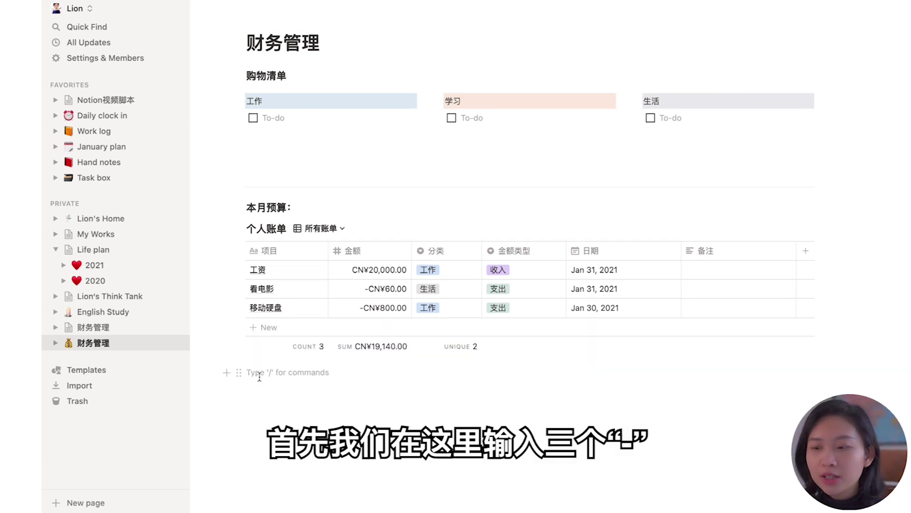
pyautogui.write('---')
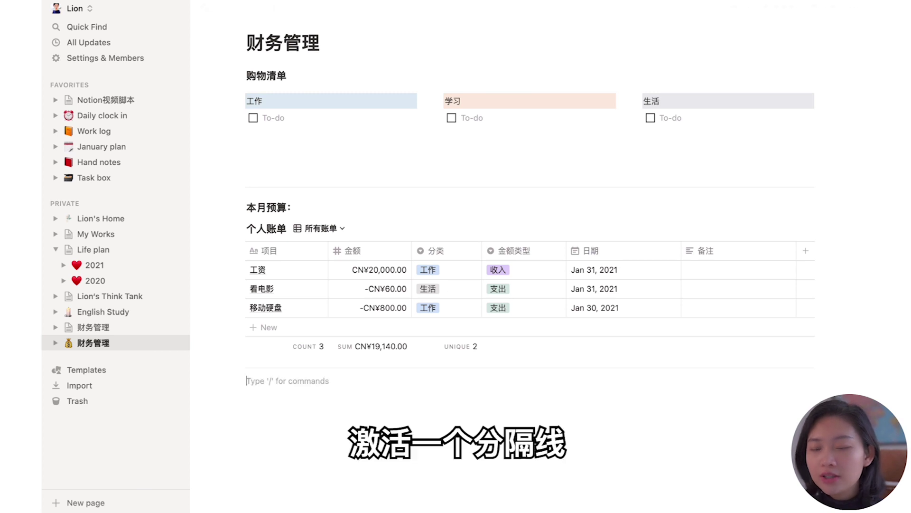
pyautogui.scroll(-2, 256, 346)
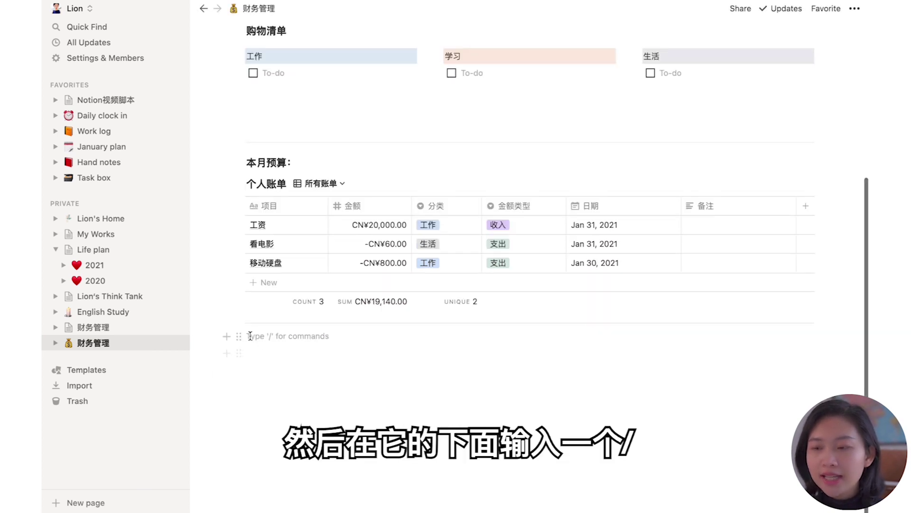
pyautogui.write('/')
pyautogui.scroll(-8, 303, 214)
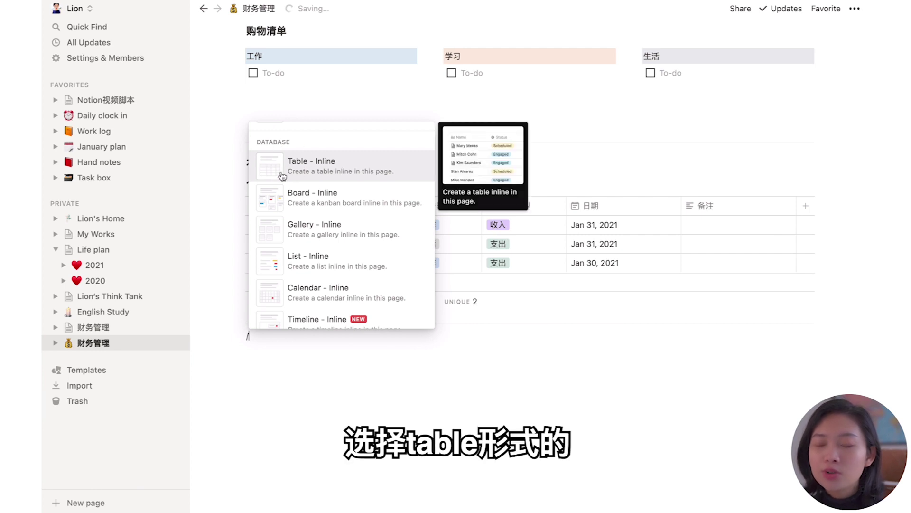
pyautogui.click(324, 172)
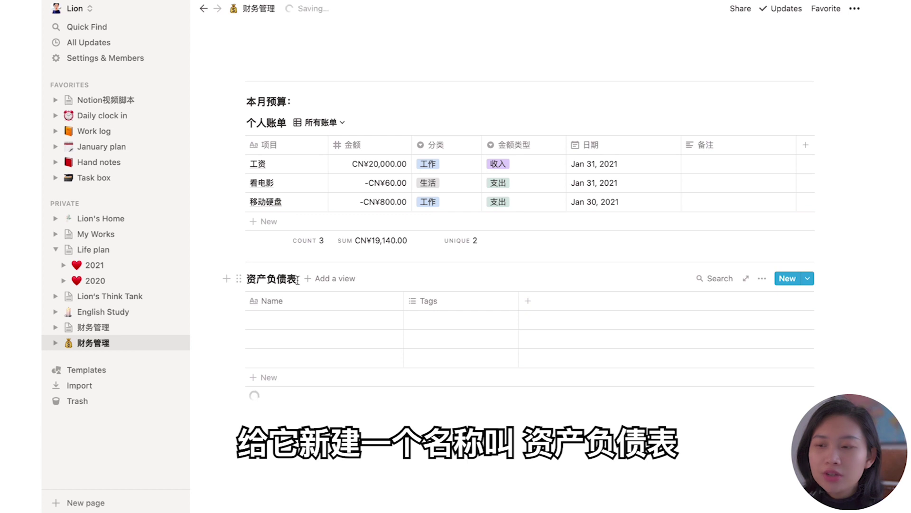
# Step: Rename the first column of 资产负债表 as 平台 and turn the Tags column into a Number column named 金额
pyautogui.click(280, 301)
pyautogui.write('平台')
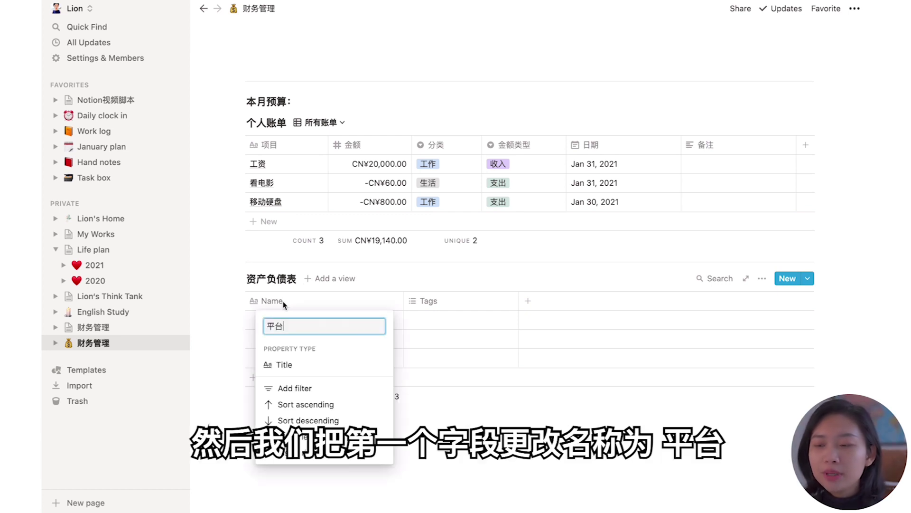
pyautogui.click(355, 301)
pyautogui.write('金额')
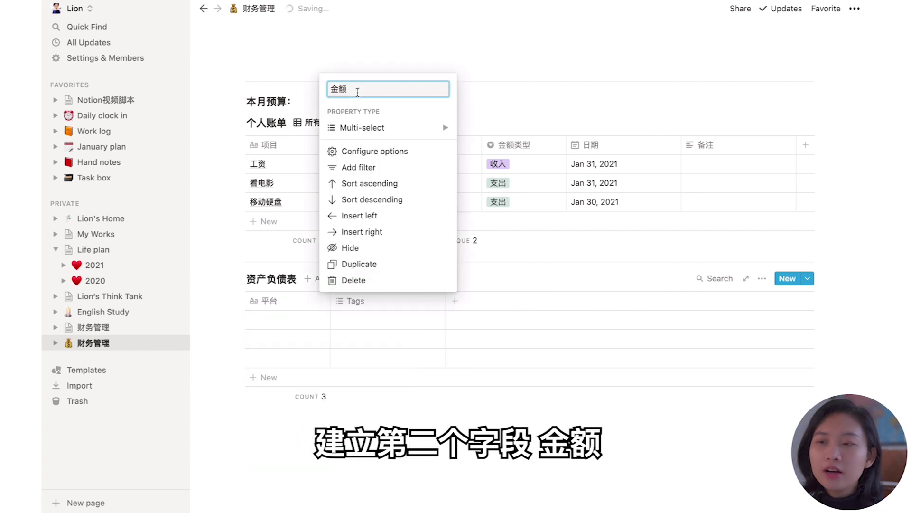
pyautogui.click(375, 127)
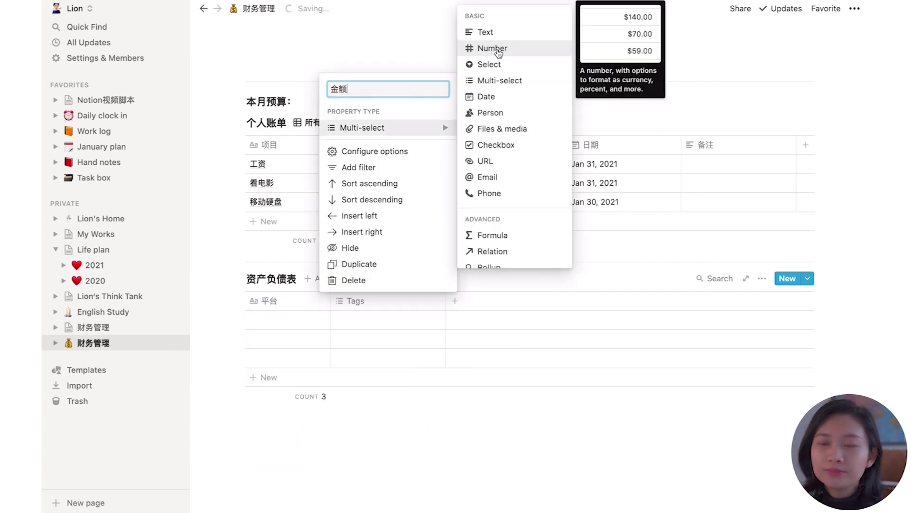
pyautogui.click(499, 52)
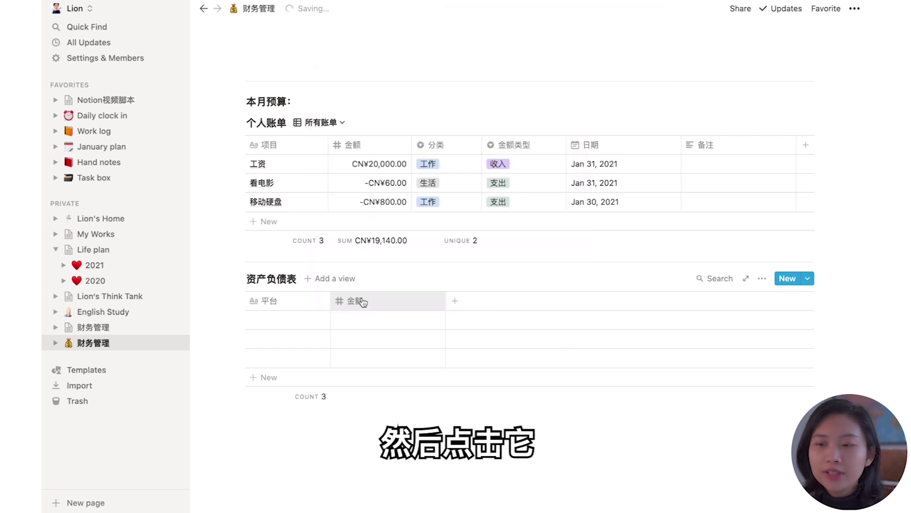
# Step: Format the numbers in the 金额 column of 资产负债表 as Yuan
pyautogui.click(357, 301)
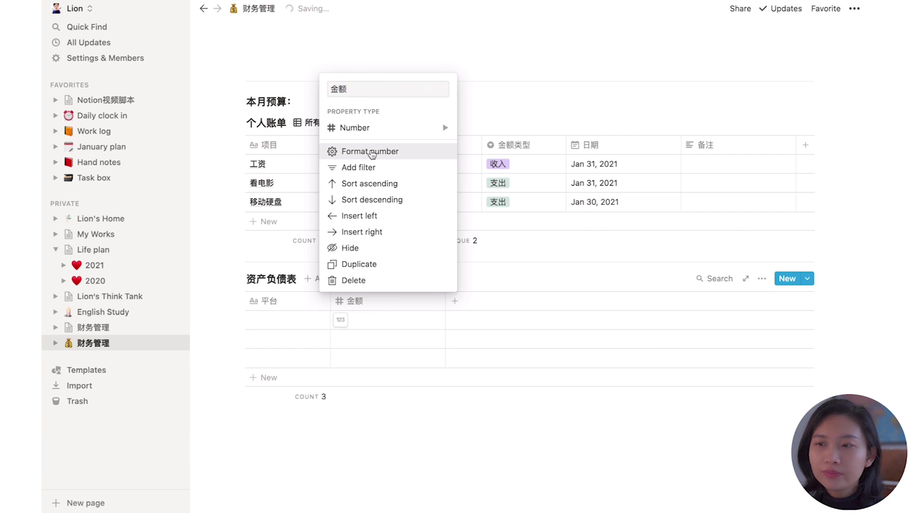
pyautogui.click(372, 151)
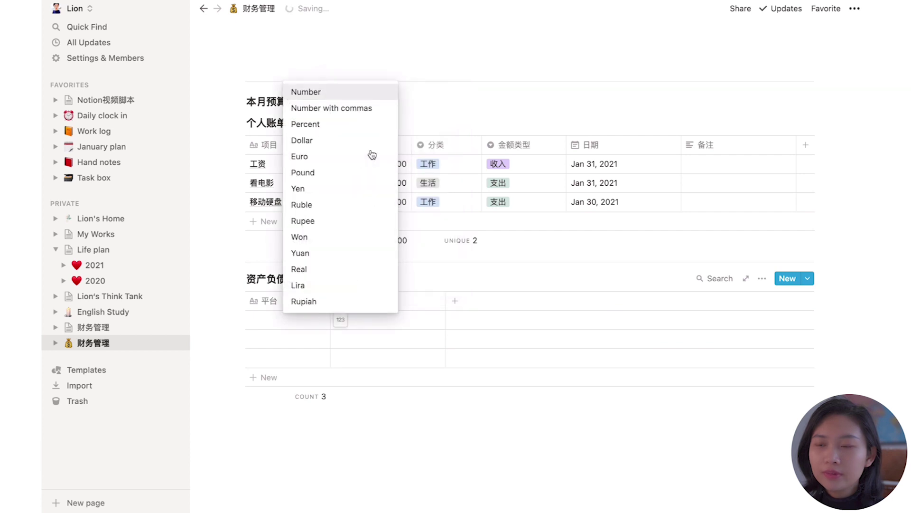
pyautogui.click(319, 255)
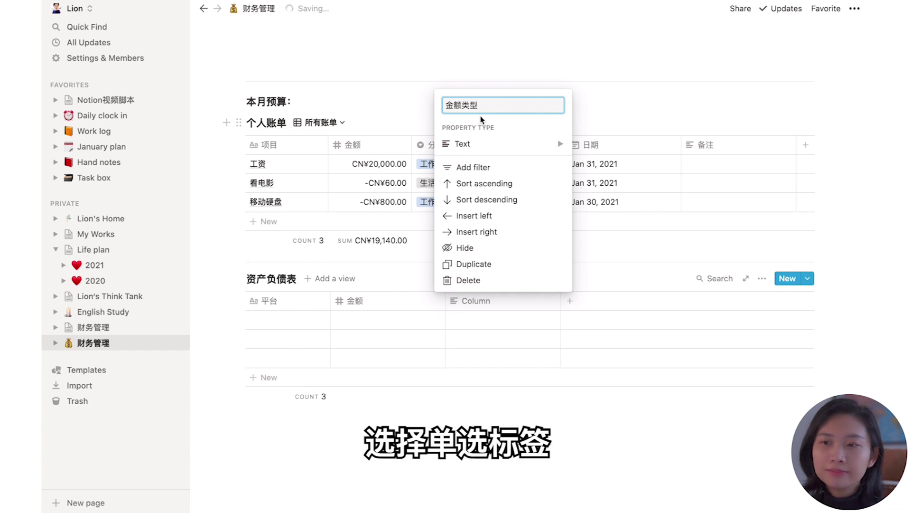
# Step: Add a 金额类型 Select column with the options 资产 and 负债 and a 备注 Text column to 资产负债表
pyautogui.click(503, 144)
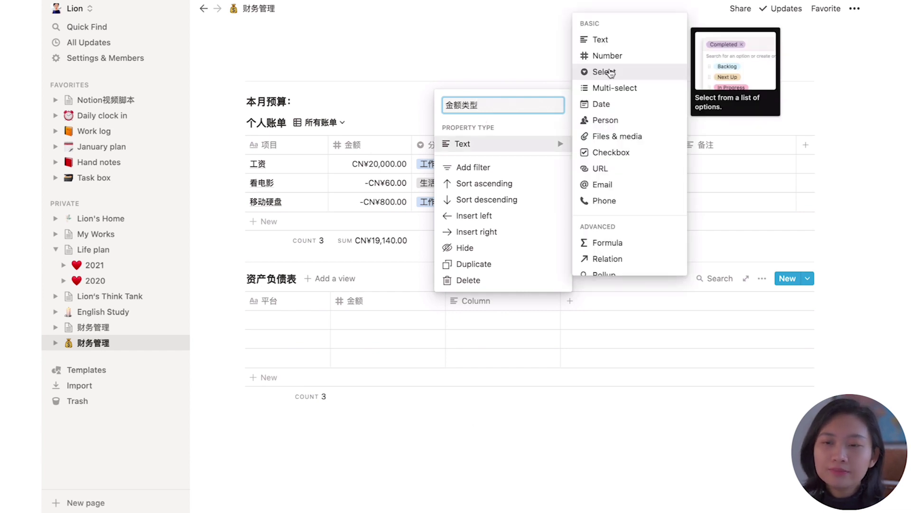
pyautogui.click(611, 72)
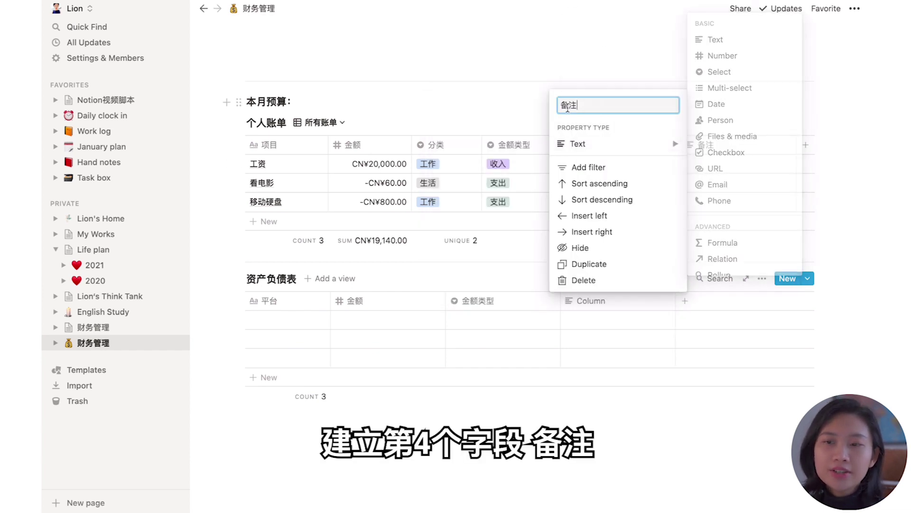
pyautogui.click(617, 144)
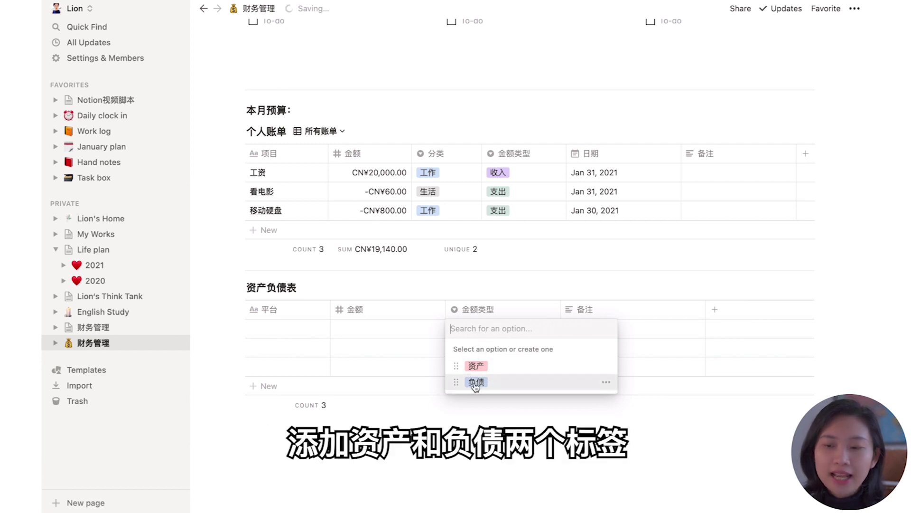
pyautogui.press('Escape')
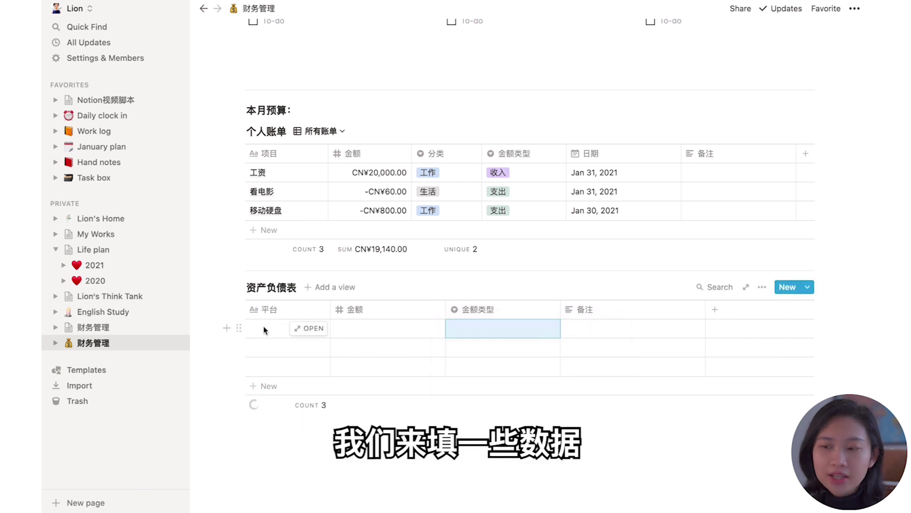
# Step: Enter 支付宝 2,000, 微信 1,000 and 银行卡 1,000 as 资产 and 信用卡 -1,000 as 负债, and calculate the Sum under 金额
pyautogui.click(263, 333)
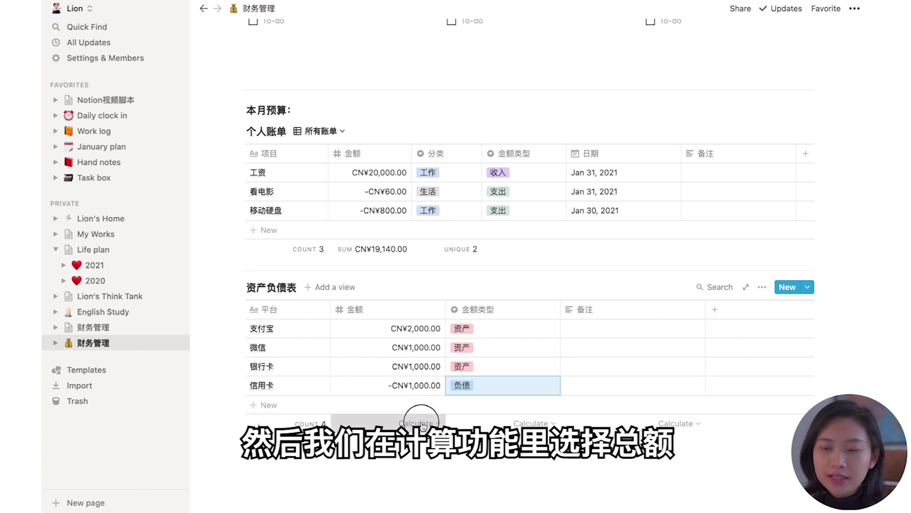
pyautogui.click(418, 423)
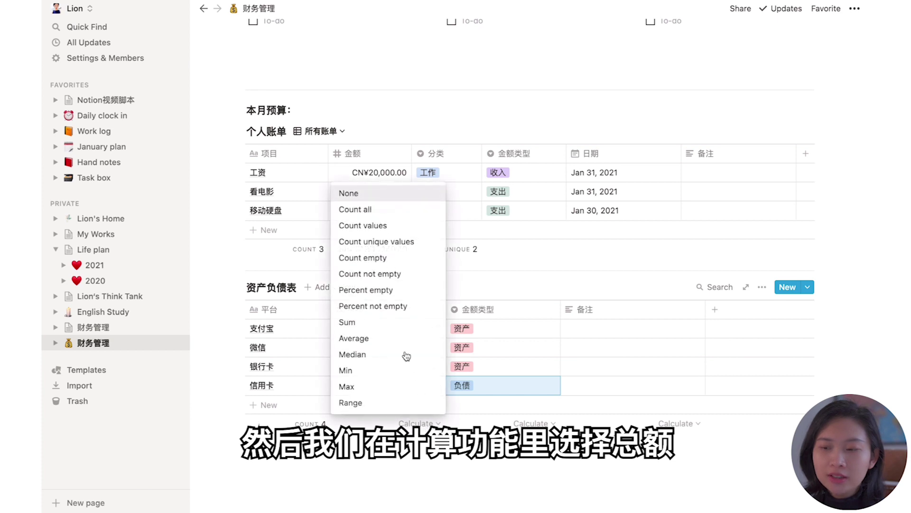
pyautogui.click(366, 327)
# Step: Add a Table view named 资产表 to the 资产负债表 database
pyautogui.scroll(1, 337, 304)
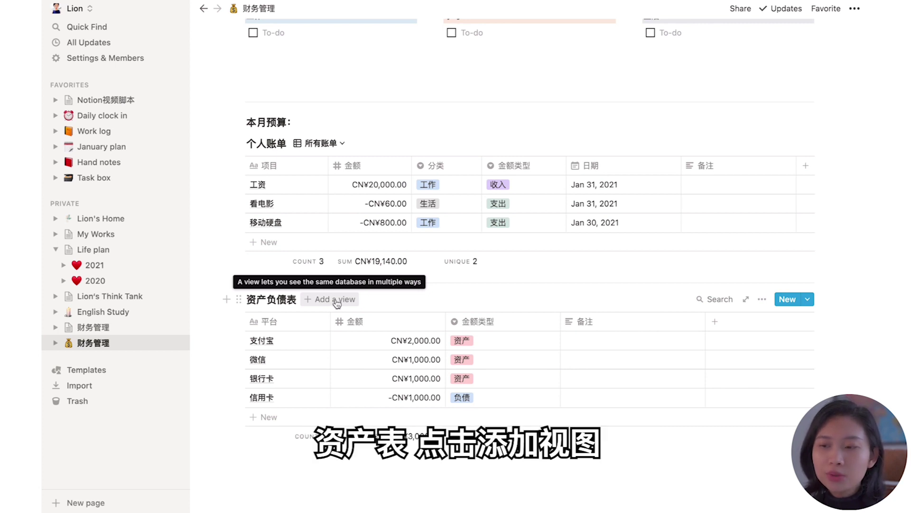
pyautogui.click(337, 301)
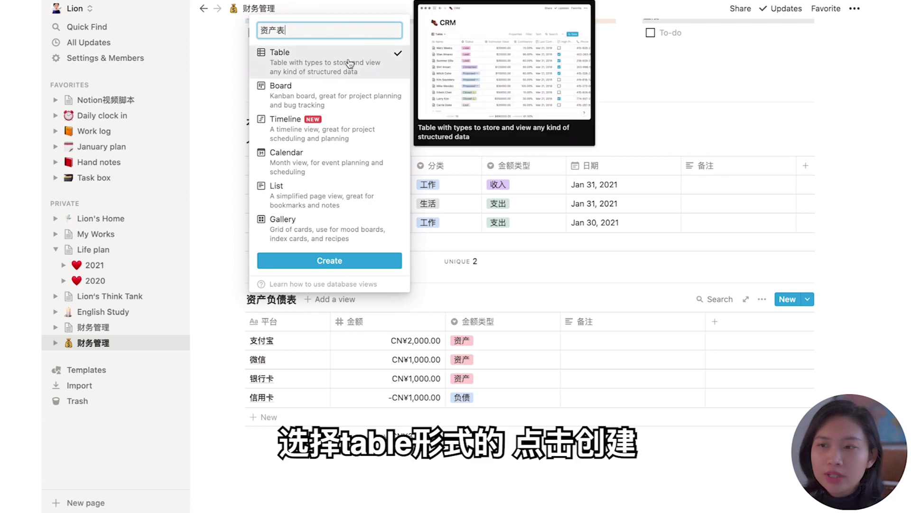
pyautogui.click(329, 260)
pyautogui.scroll(-3, 378, 269)
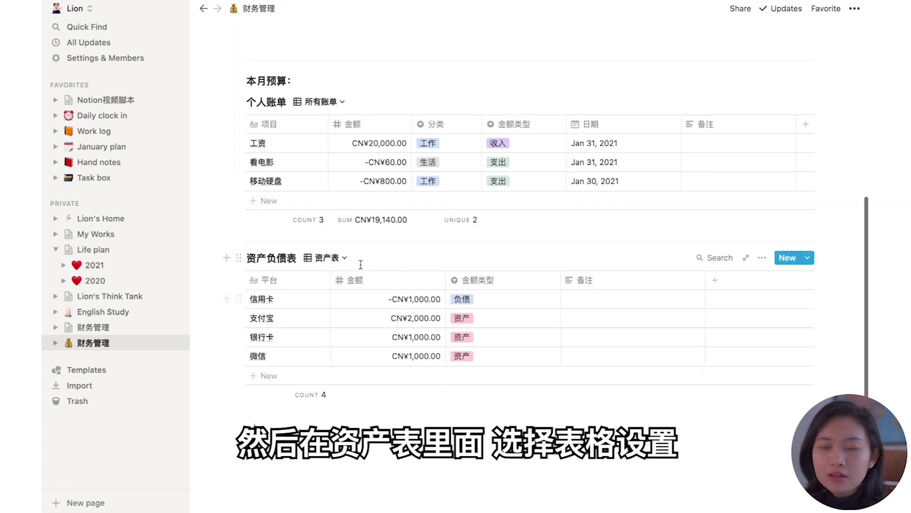
# Step: Filter the 资产表 view to rows where 金额类型 Is 资产
pyautogui.click(762, 259)
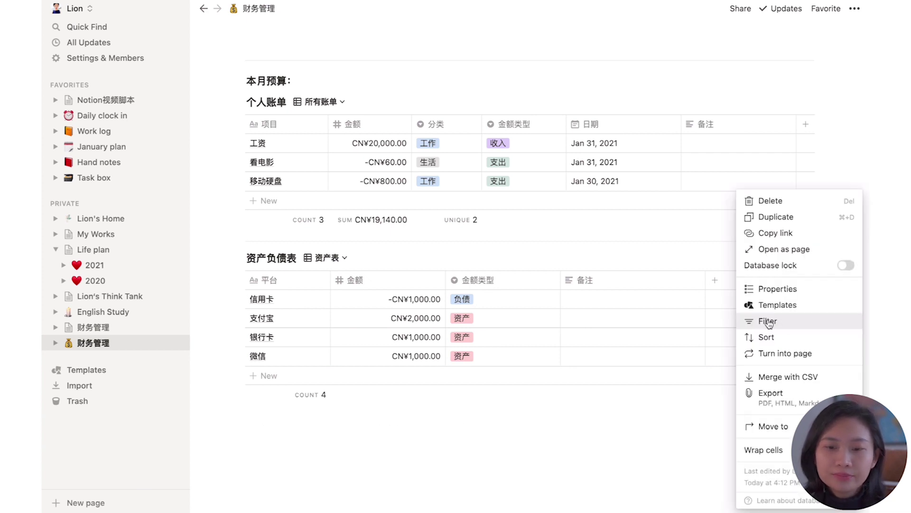
pyautogui.click(769, 323)
pyautogui.click(561, 364)
pyautogui.click(564, 386)
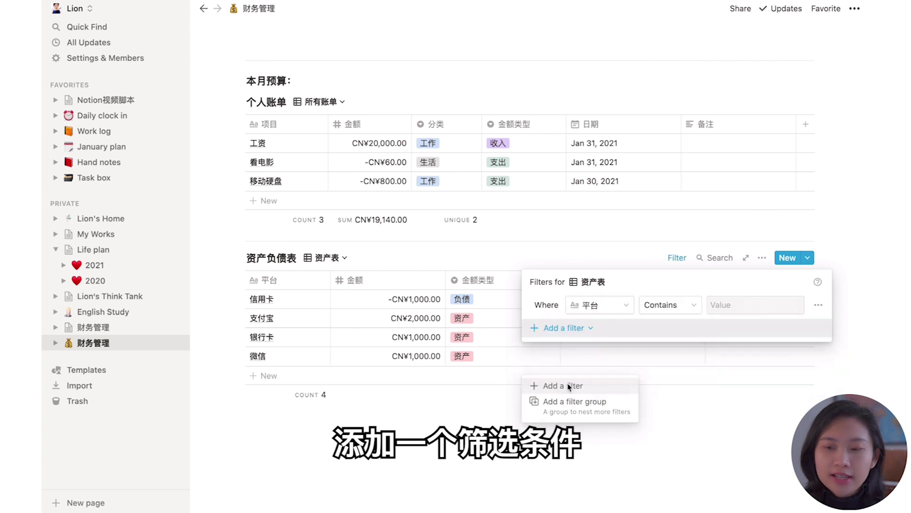
pyautogui.click(599, 305)
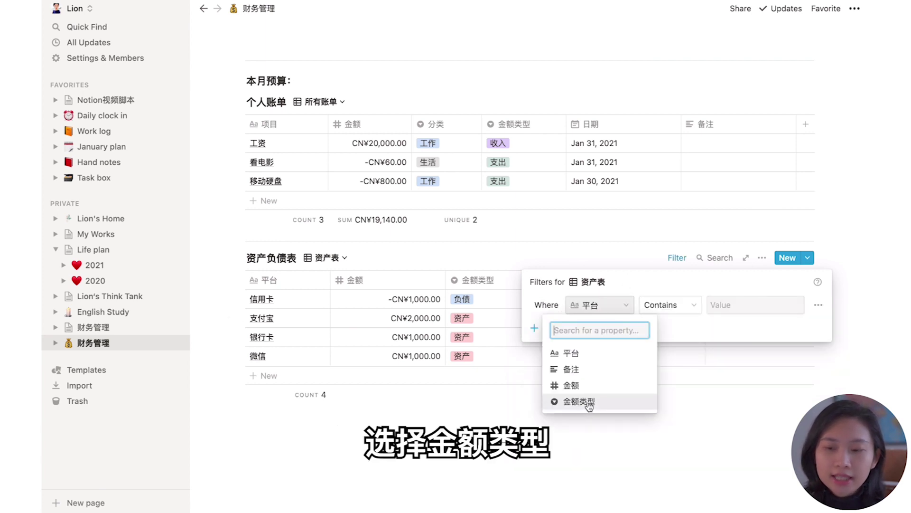
pyautogui.click(589, 404)
pyautogui.click(658, 305)
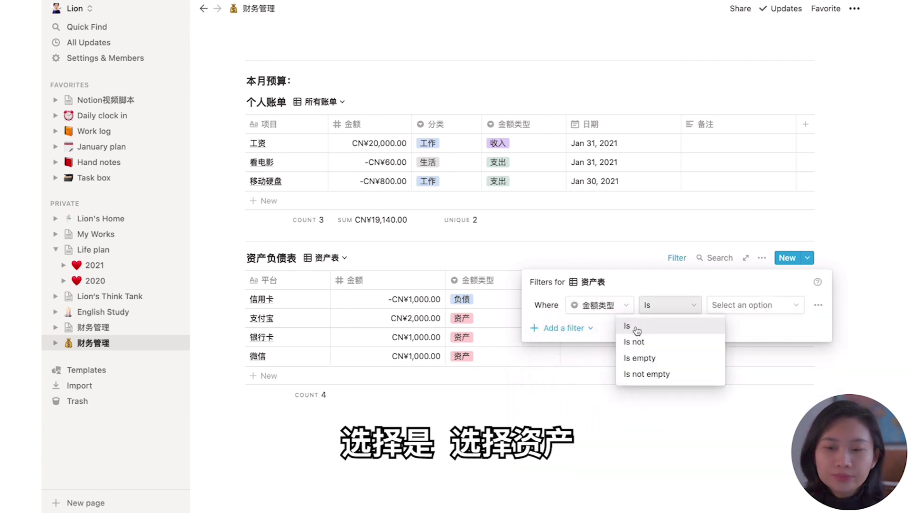
pyautogui.click(637, 331)
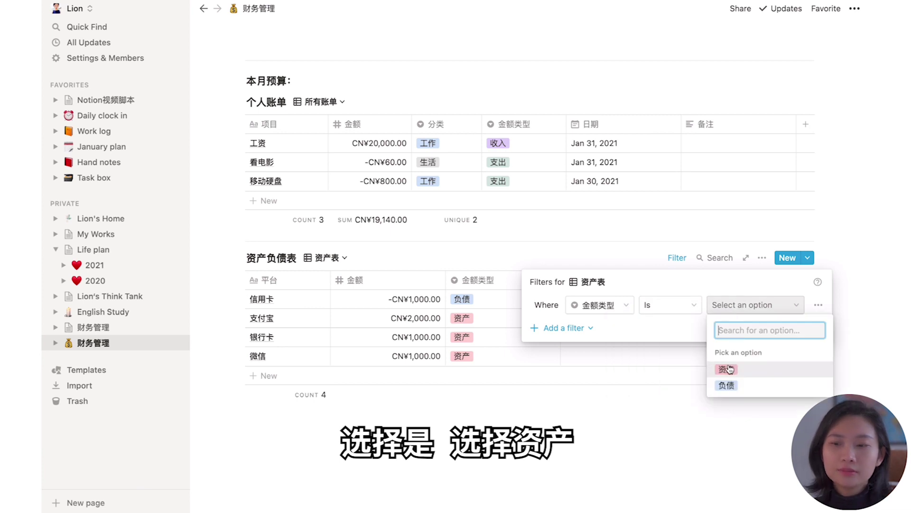
pyautogui.click(727, 369)
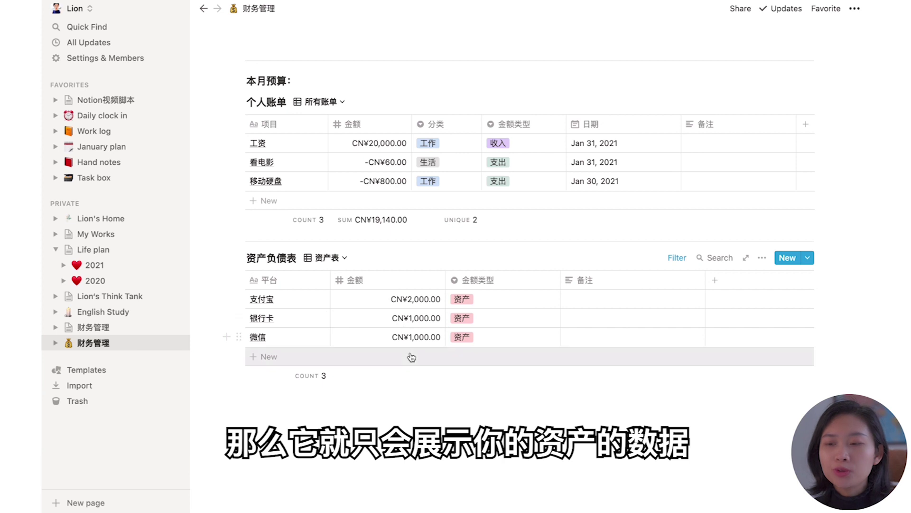
# Step: Calculate the Sum under the 金额 column of the 资产表 view
pyautogui.moveTo(406, 383)
pyautogui.click(422, 379)
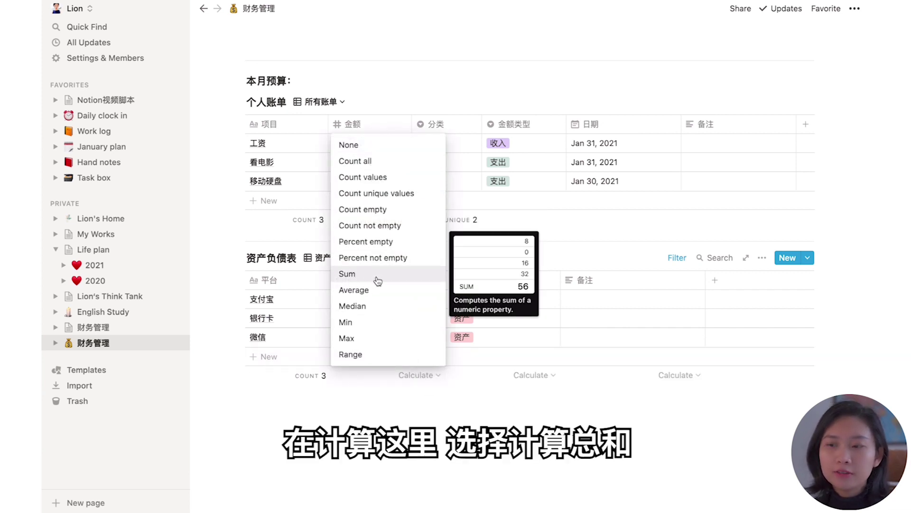
pyautogui.click(378, 280)
# Step: Add a Table view named 负债表 to the 资产负债表 database
pyautogui.click(326, 257)
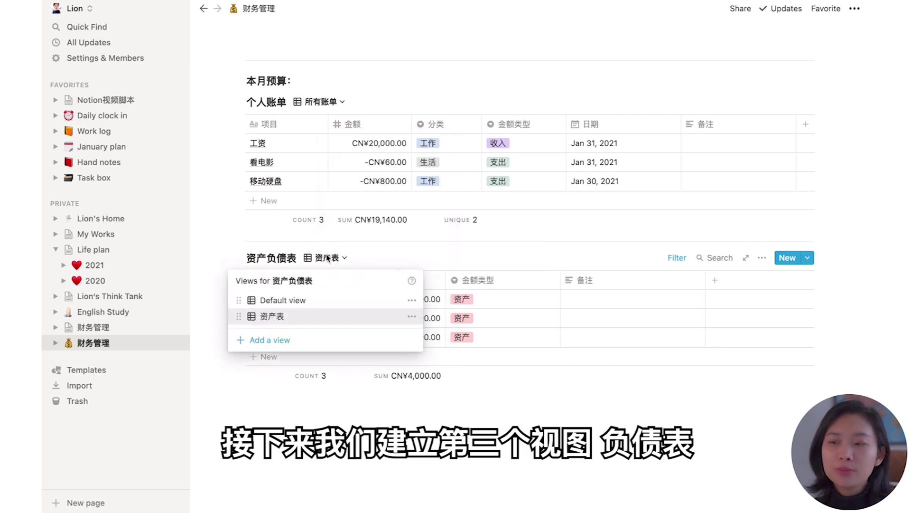
pyautogui.click(276, 340)
pyautogui.write('负债表')
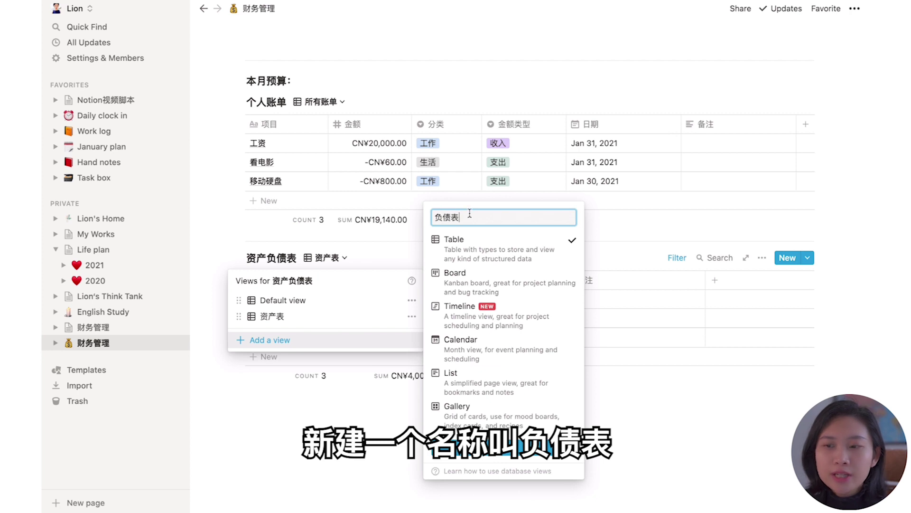
pyautogui.moveTo(485, 248)
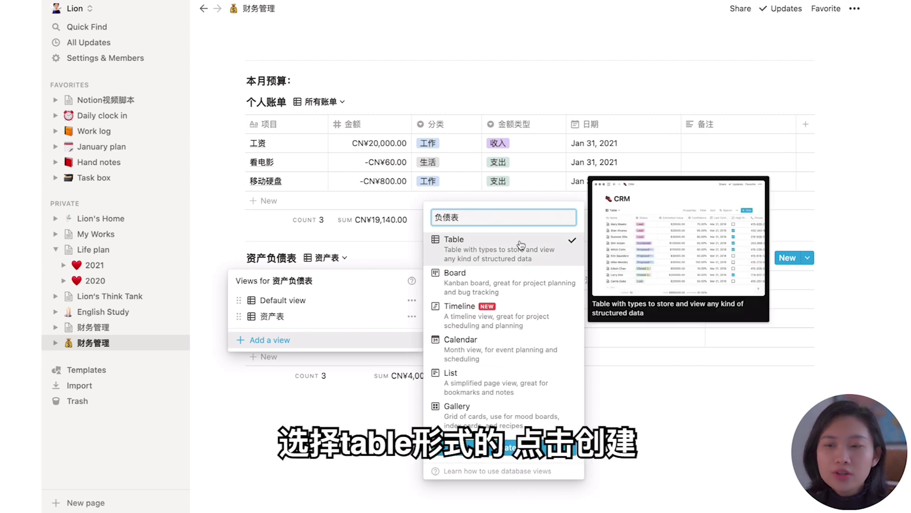
pyautogui.click(507, 453)
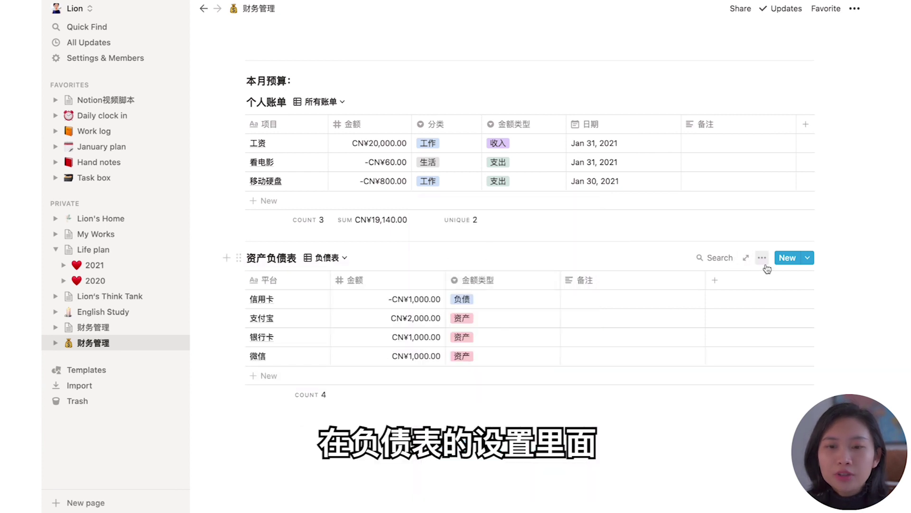
# Step: Filter the 负债表 view to rows where 金额类型 Is 负债, and calculate the Sum under its 金额 column
pyautogui.click(764, 260)
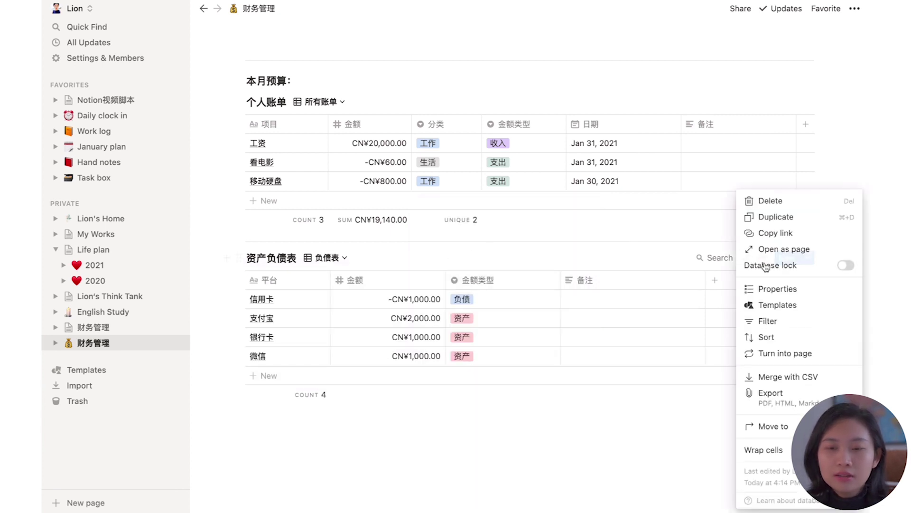
pyautogui.click(769, 322)
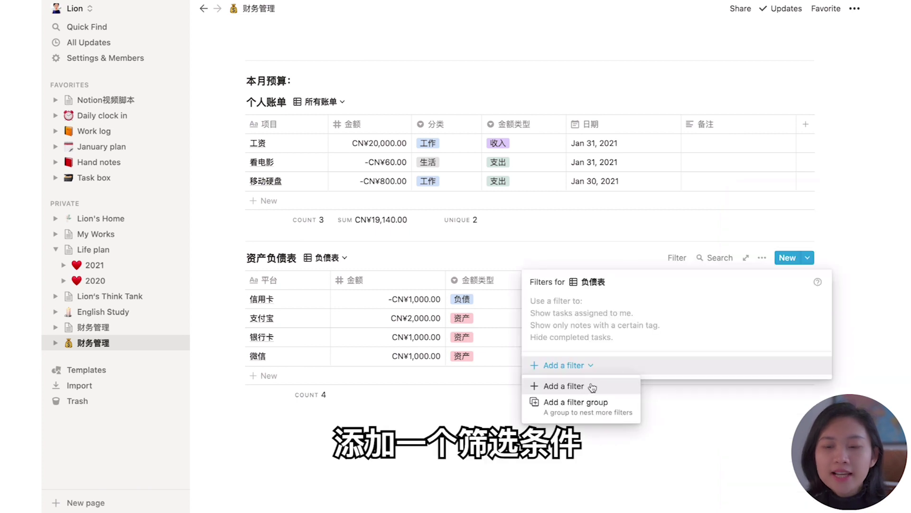
pyautogui.click(577, 387)
pyautogui.click(594, 304)
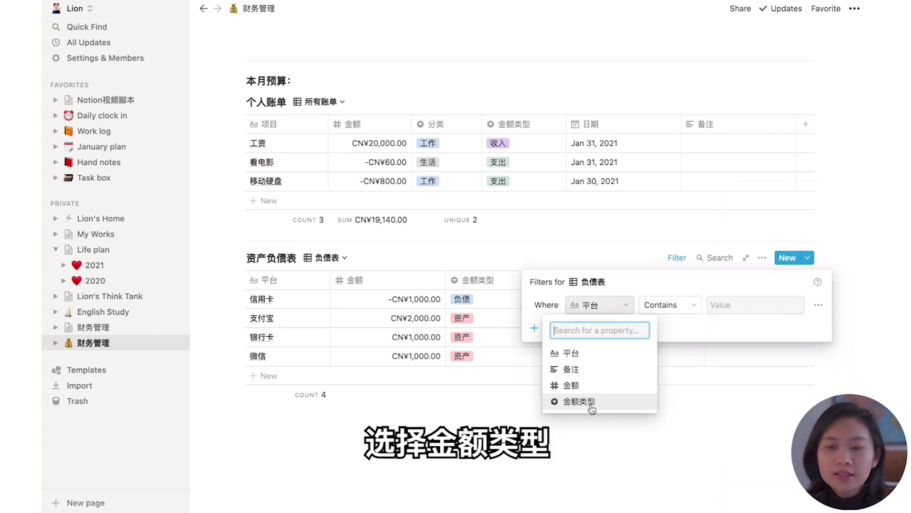
pyautogui.click(579, 401)
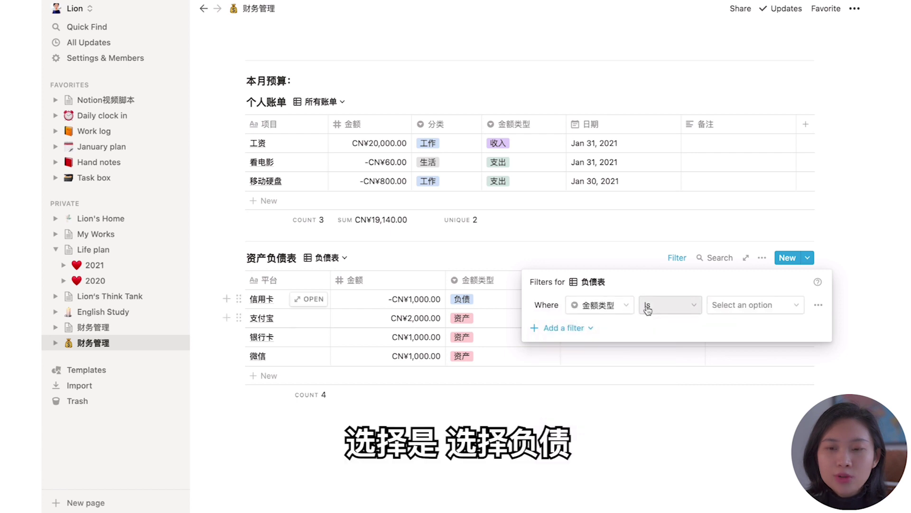
pyautogui.click(726, 305)
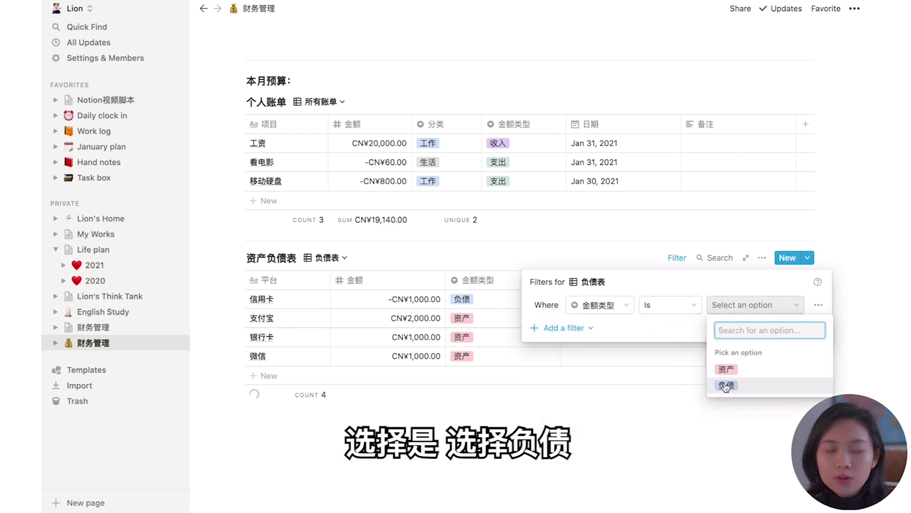
pyautogui.click(732, 385)
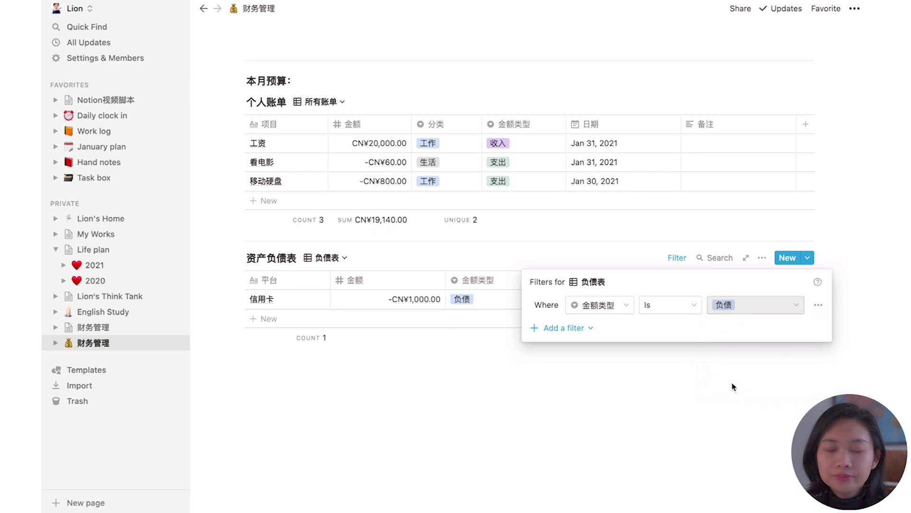
pyautogui.click(387, 301)
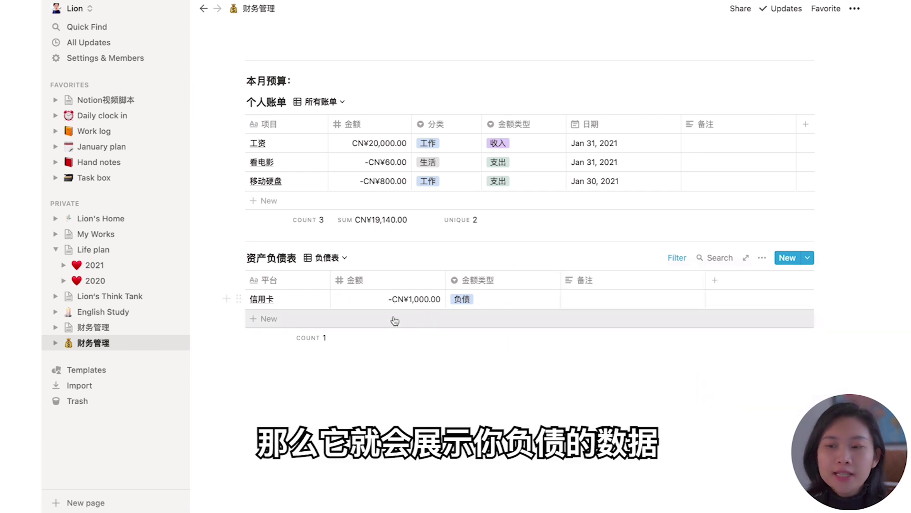
pyautogui.click(417, 338)
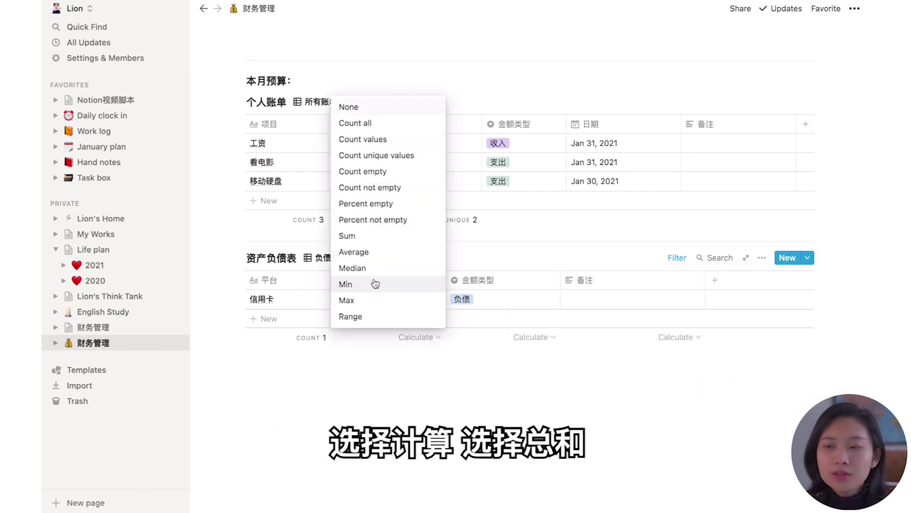
pyautogui.click(355, 236)
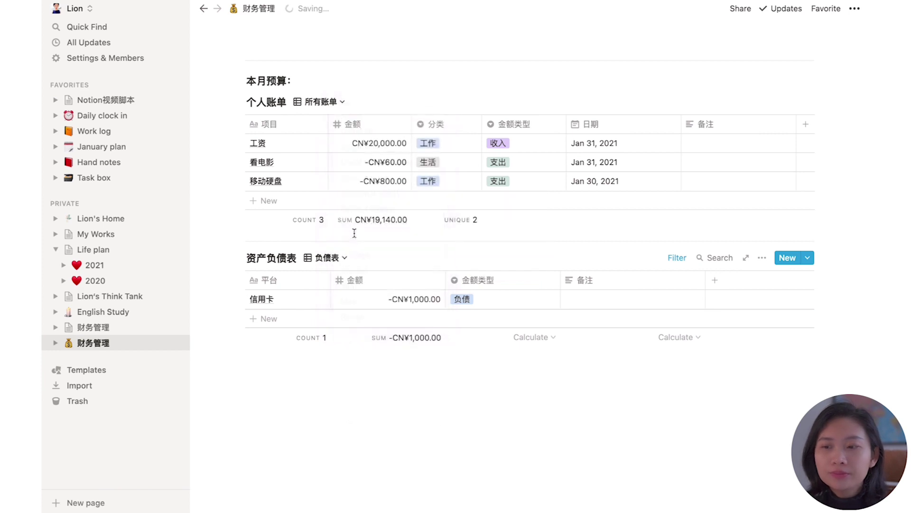
# Step: Rename the Default view of 资产负债表 to 总览, switch to it and look over the 财务管理 page
pyautogui.click(324, 259)
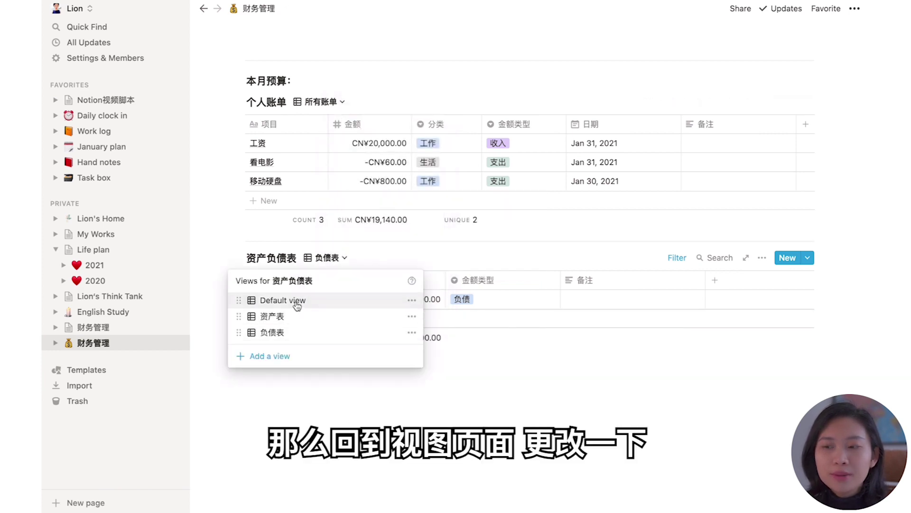
pyautogui.click(412, 300)
pyautogui.moveTo(420, 107)
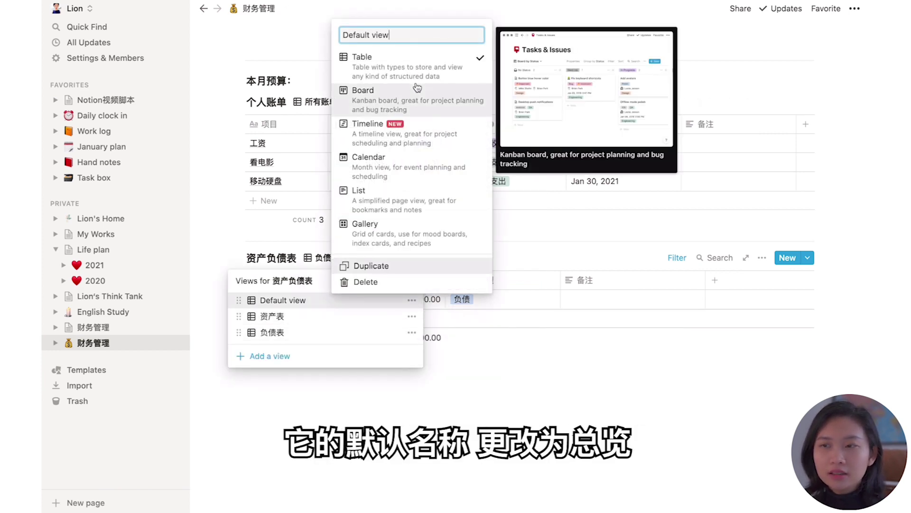
pyautogui.press('BackSpace')
pyautogui.press('BackSpace')
pyautogui.press('BackSpace')
pyautogui.press('BackSpace')
pyautogui.press('BackSpace')
pyautogui.press('BackSpace')
pyautogui.press('BackSpace')
pyautogui.write('总览')
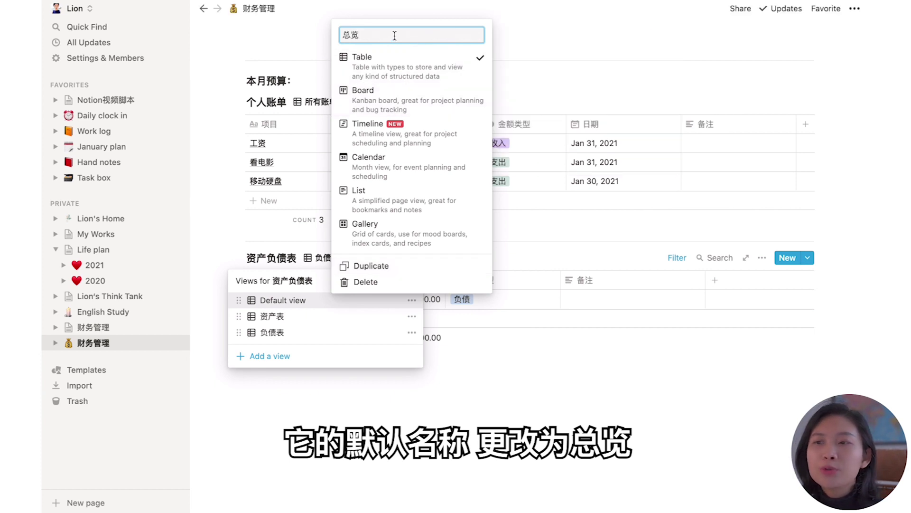
pyautogui.click(309, 297)
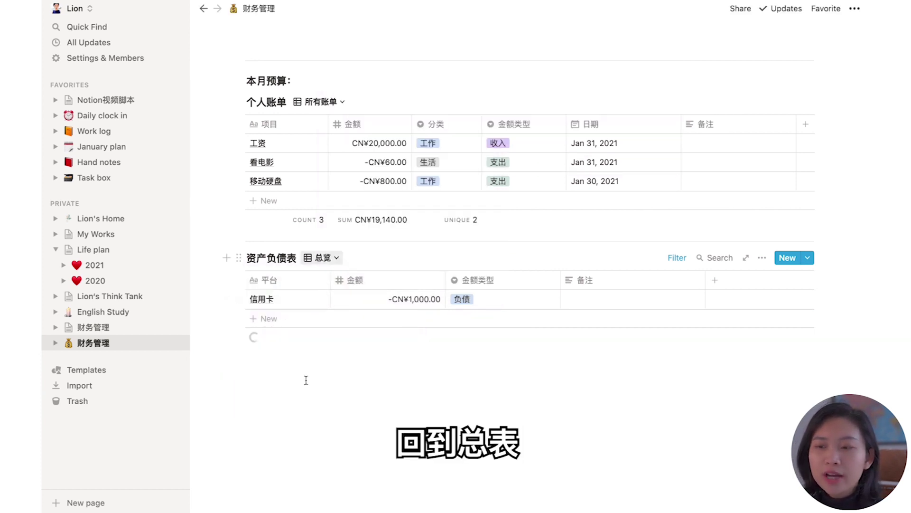
pyautogui.scroll(10, 297, 362)
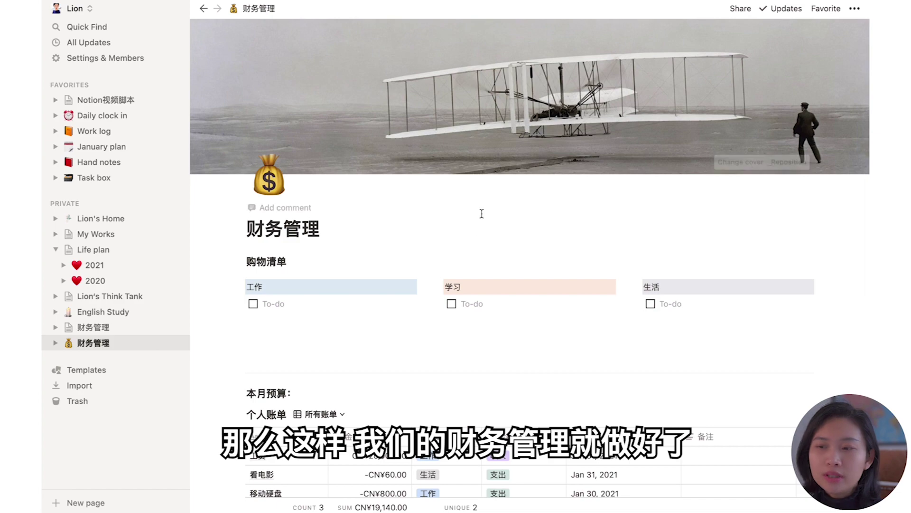
pyautogui.scroll(-6, 518, 297)
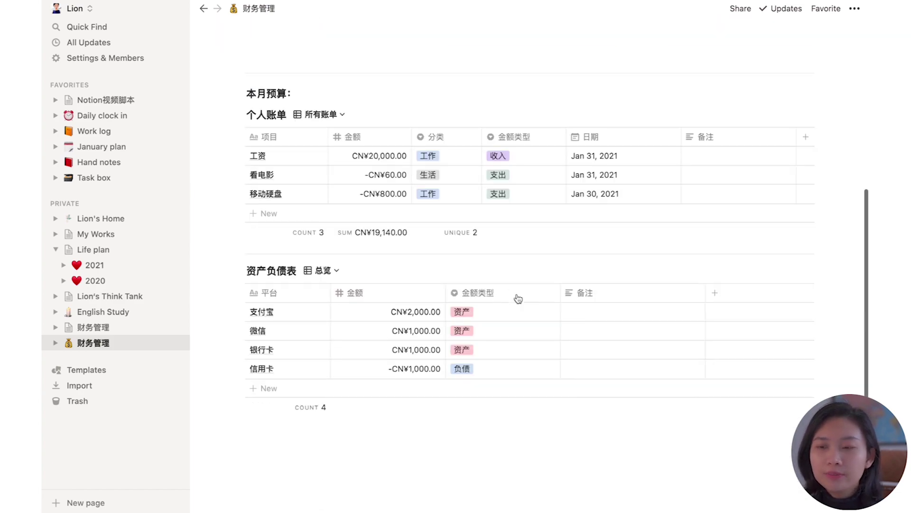